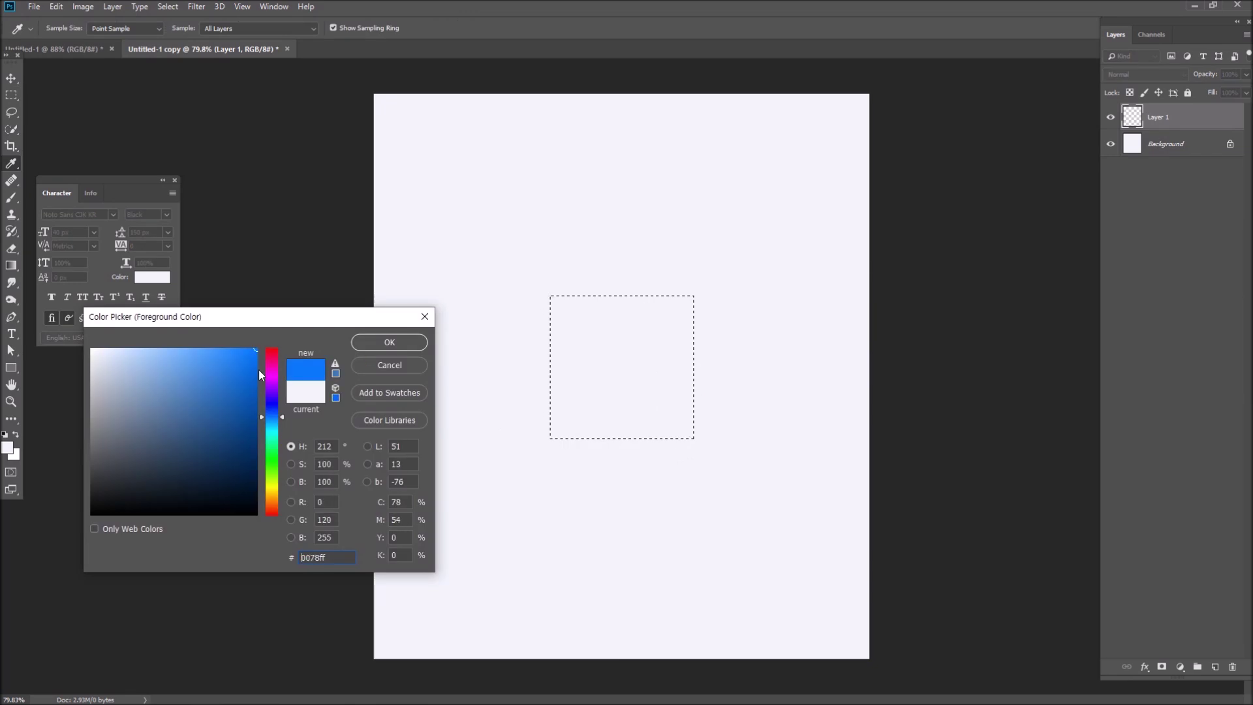
# - Give the magenta centre square 50% opacity, scale it down slightly and move it a little lower on the canvas
pyautogui.press('5')
pyautogui.press('v')
pyautogui.hotkey('ctrl', 't')
pyautogui.moveTo(692, 299); pyautogui.dragTo(688, 303)
pyautogui.press('Return')
pyautogui.moveTo(659, 368); pyautogui.dragTo(659, 380)
# - Add a new layer directly above the Background and lock the magenta square's layer
pyautogui.keyDown('shift'); pyautogui.click(1175, 145); pyautogui.keyUp('shift')
pyautogui.keyDown('ctrl'); pyautogui.click(510, 483); pyautogui.keyUp('ctrl')
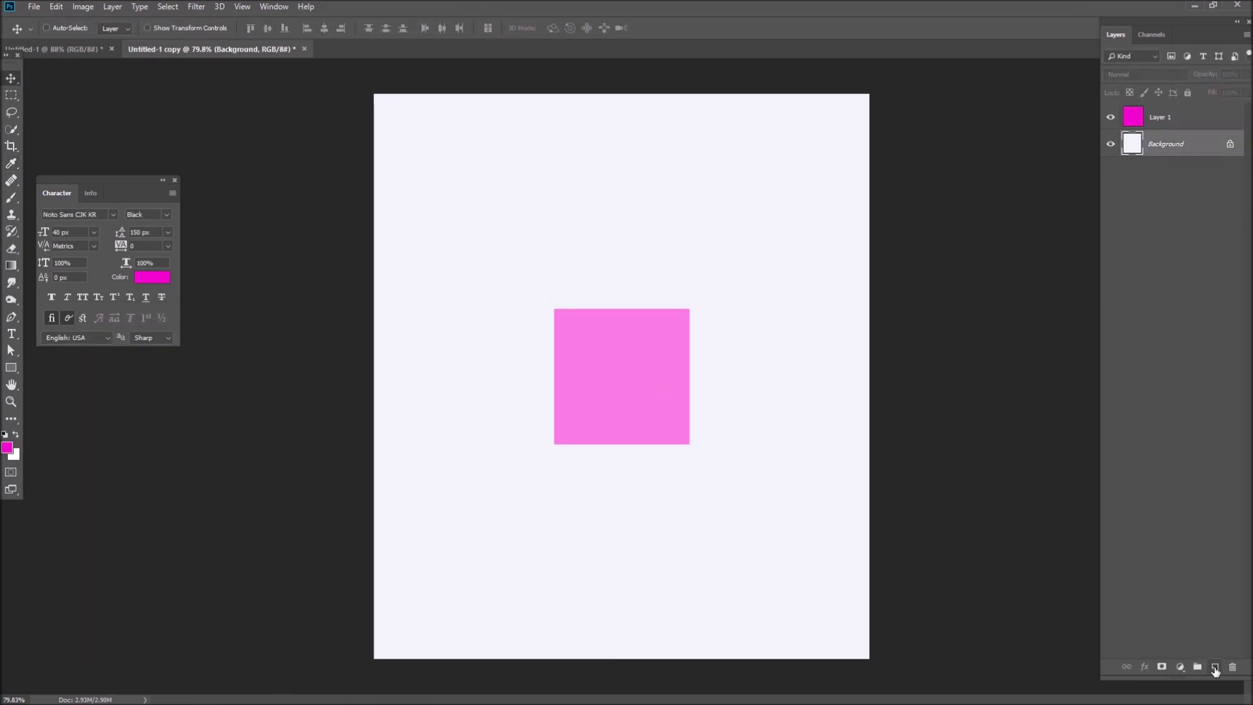
pyautogui.click(1215, 668)
pyautogui.click(1168, 118)
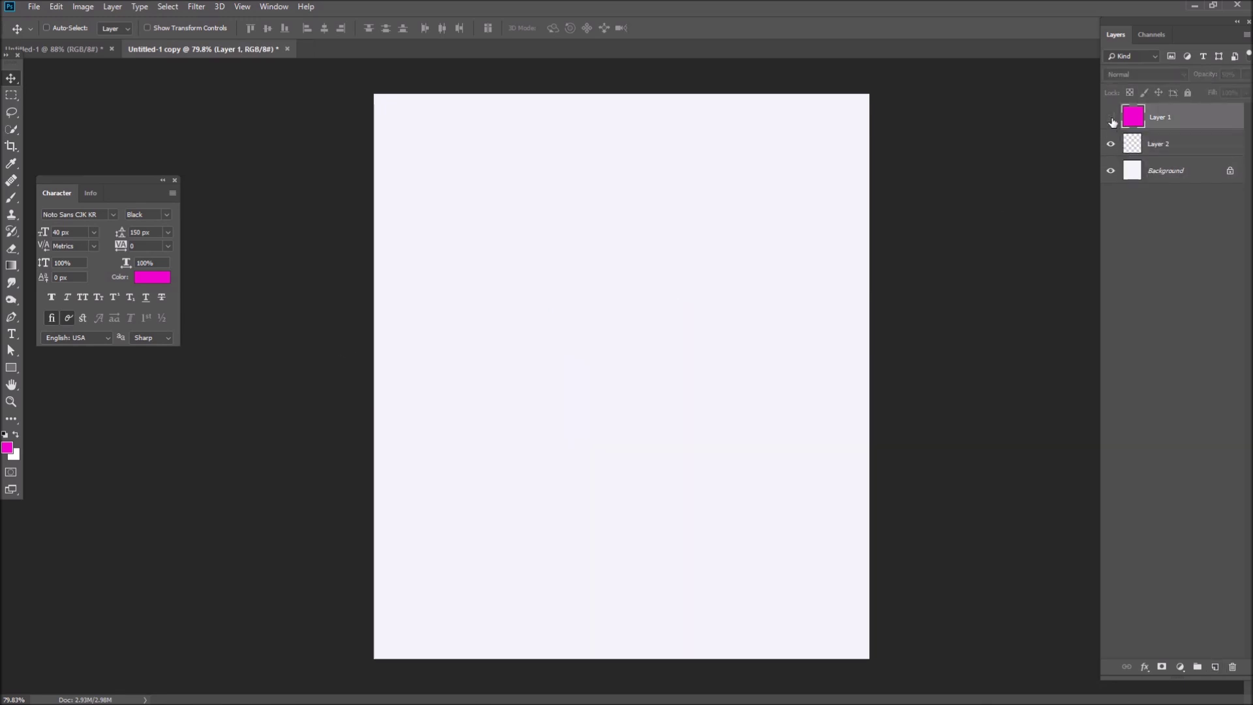
# - Select a large square area on the new layer and fill it with light grey
pyautogui.click(1161, 143)
pyautogui.press('m')
pyautogui.moveTo(374, 265); pyautogui.dragTo(742, 633)
pyautogui.click(8, 448)
pyautogui.click(91, 356)
pyautogui.press('Return')
pyautogui.hotkey('alt', 'BackSpace')
# - Rotate the light grey square and place it so one corner points inward from the canvas's left edge
pyautogui.hotkey('ctrl', 't')
pyautogui.moveTo(790, 297); pyautogui.dragTo(542, 272)
pyautogui.moveTo(484, 366); pyautogui.dragTo(506, 353)
pyautogui.press('Return')
pyautogui.hotkey('ctrl', 'd')
pyautogui.press('v')
# - Duplicate the light grey shape and recolour the lower copy with a darker grey
pyautogui.hotkey('ctrl', 'j')
pyautogui.click(1160, 170)
pyautogui.click(7, 448)
pyautogui.moveTo(101, 376); pyautogui.dragTo(79, 381)
pyautogui.press('Return')
pyautogui.hotkey('alt', 'shift', 'BackSpace')
# - Nudge the darker grey shape right and slightly up so it forms a band around the light grey one
pyautogui.hotkey('shift', 'Right')
pyautogui.hotkey('shift', 'Right')
pyautogui.hotkey('shift', 'Right')
pyautogui.hotkey('shift', 'Right')
pyautogui.hotkey('shift', 'Right')
pyautogui.hotkey('shift', 'Right')
pyautogui.hotkey('shift', 'Right')
pyautogui.hotkey('shift', 'Right')
pyautogui.hotkey('shift', 'Up')
pyautogui.hotkey('shift', 'Up')
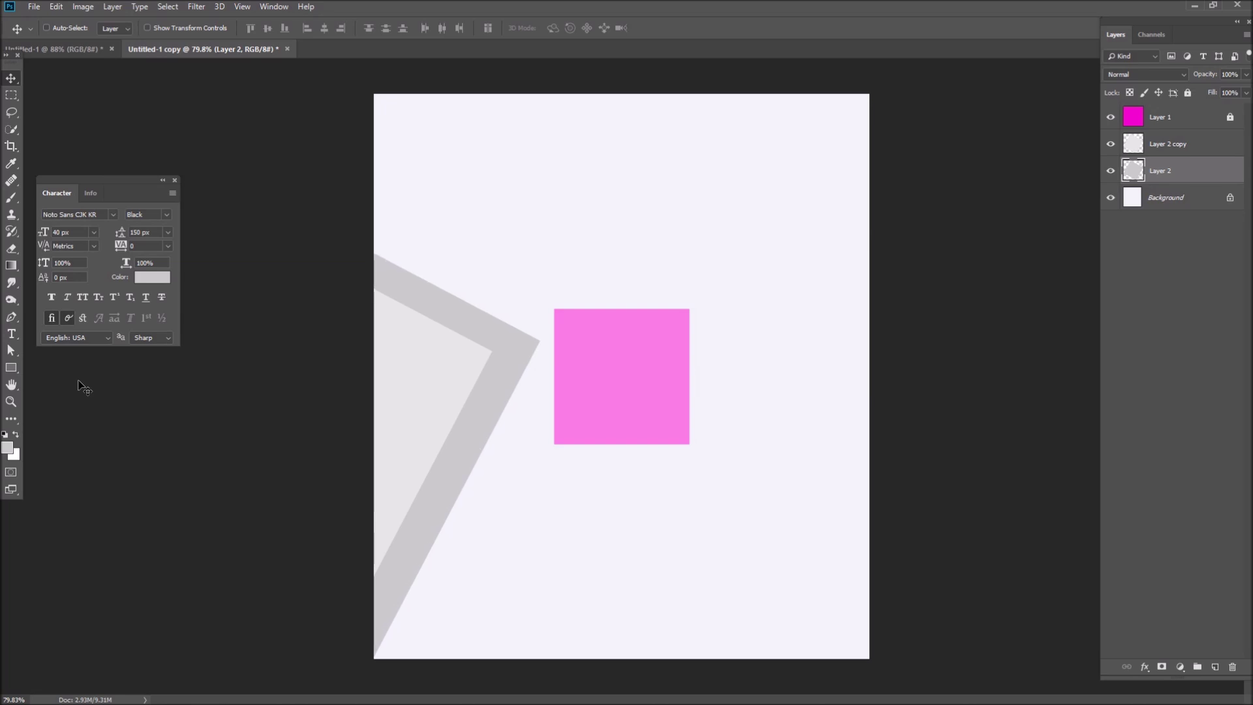
pyautogui.moveTo(467, 363); pyautogui.dragTo(979, 359)
pyautogui.moveTo(728, 487); pyautogui.dragTo(795, 151)
pyautogui.hotkey('ctrl', 't')
pyautogui.moveTo(1094, 338); pyautogui.dragTo(1184, 421)
pyautogui.scroll(-2, 870, 407)
pyautogui.moveTo(871, 408); pyautogui.dragTo(998, 512)
pyautogui.moveTo(781, 292); pyautogui.dragTo(742, 372)
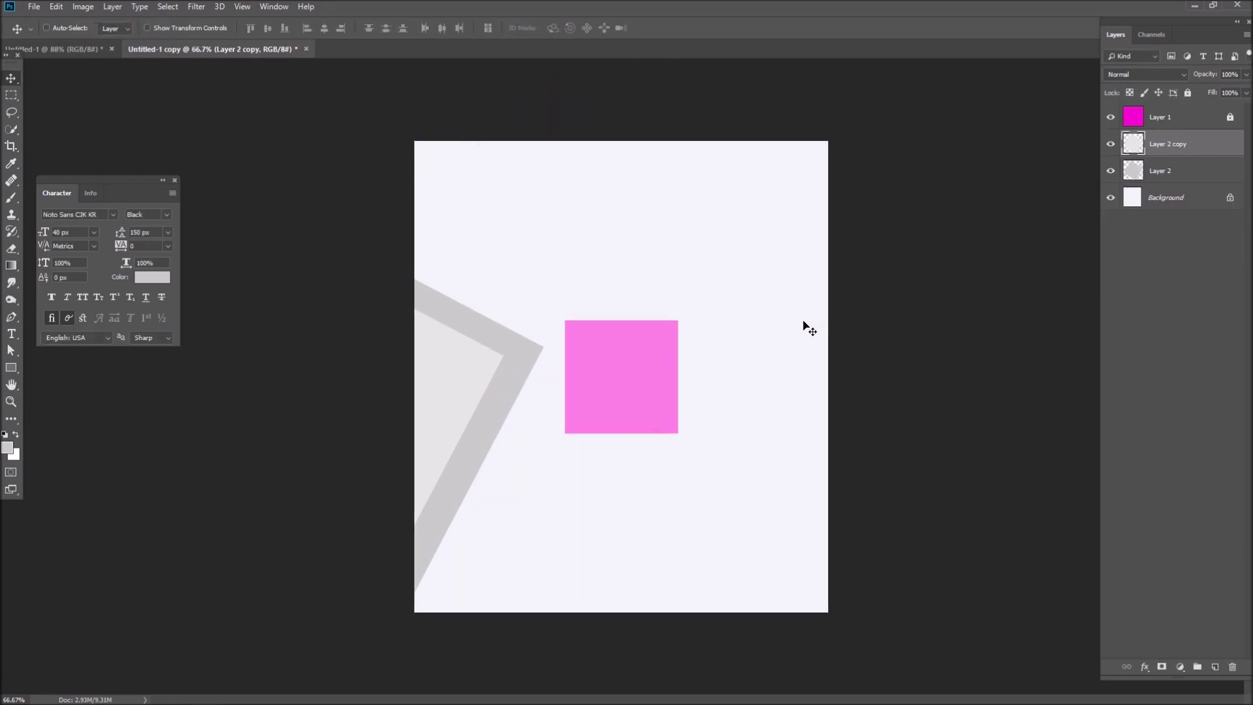
# - Add a new layer above the light grey shape for drawing with the Pen tool
pyautogui.press('p')
pyautogui.hotkey('ctrl', 'shift', 'alt', 'n')
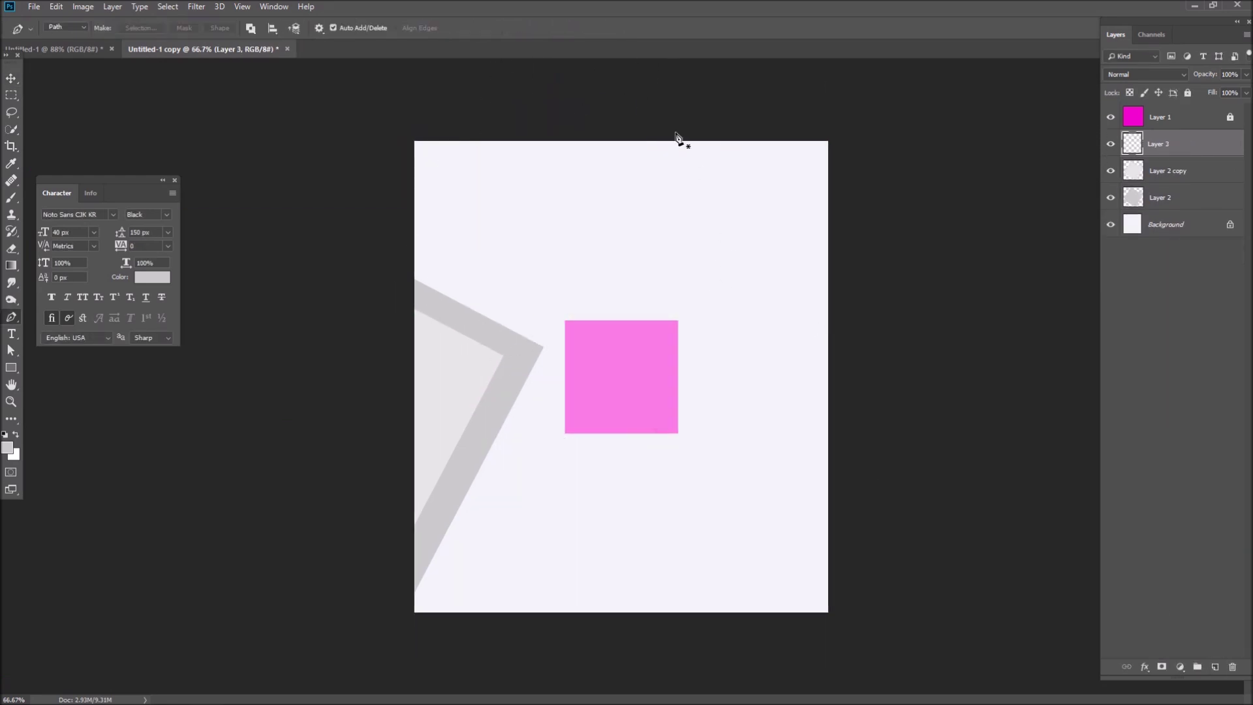
pyautogui.click(1083, 82)
pyautogui.click(676, 102)
pyautogui.click(673, 132)
pyautogui.hotkey('ctrl', 'Return')
pyautogui.hotkey('alt', 'BackSpace')
pyautogui.press('v')
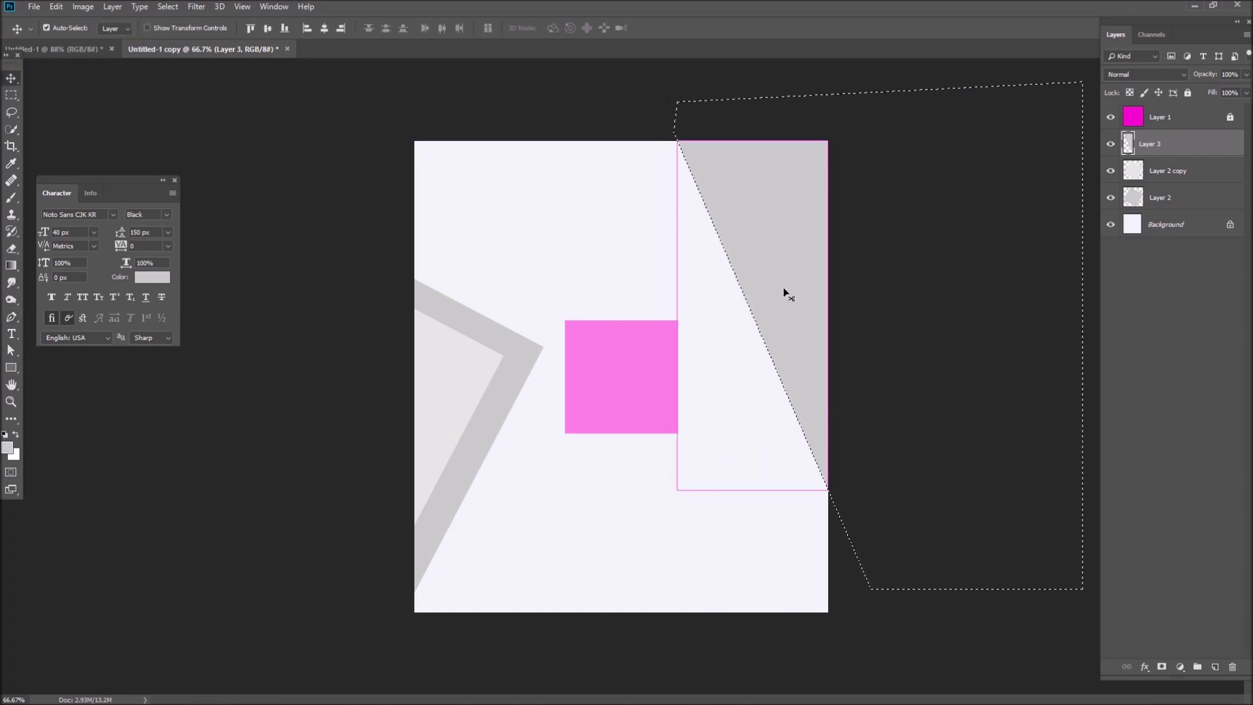
pyautogui.press('Delete')
pyautogui.hotkey('ctrl', 'd')
# - Outline a large triangle over the canvas's upper-right corner with the Pen tool and fill it with the darker grey
pyautogui.press('p')
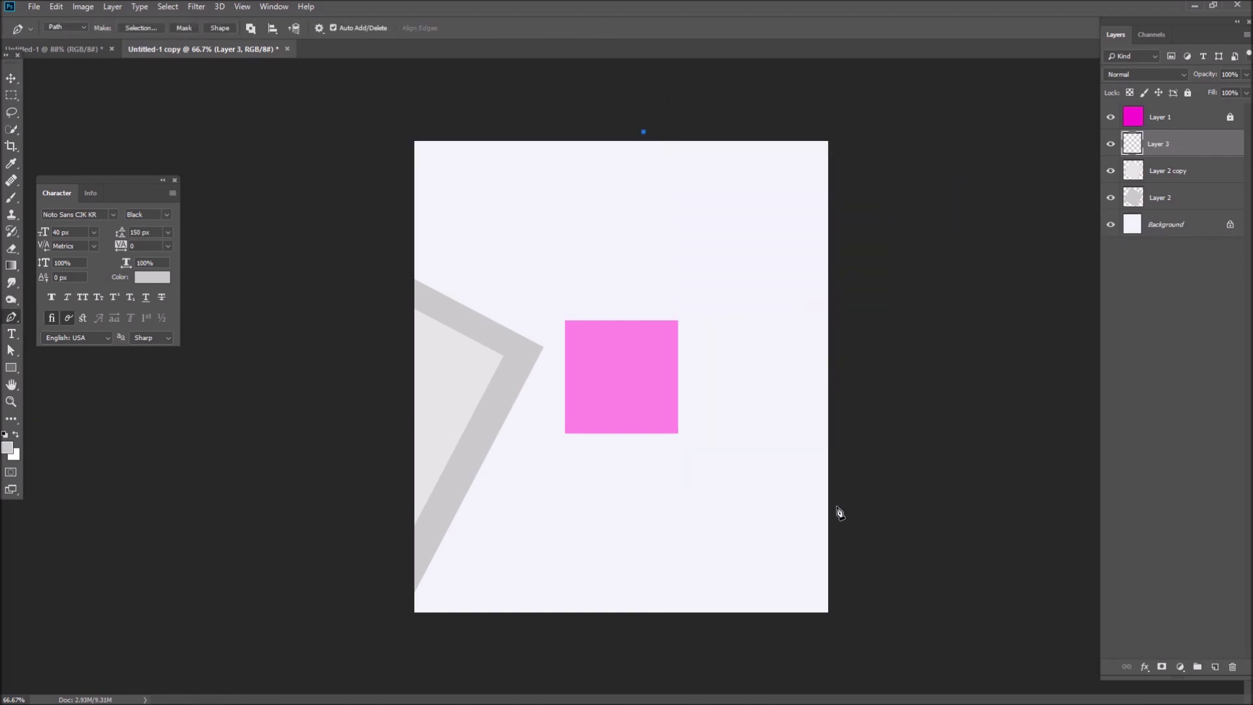
pyautogui.hotkey('alt', 'BackSpace')
pyautogui.hotkey('ctrl', 'd')
pyautogui.press('v')
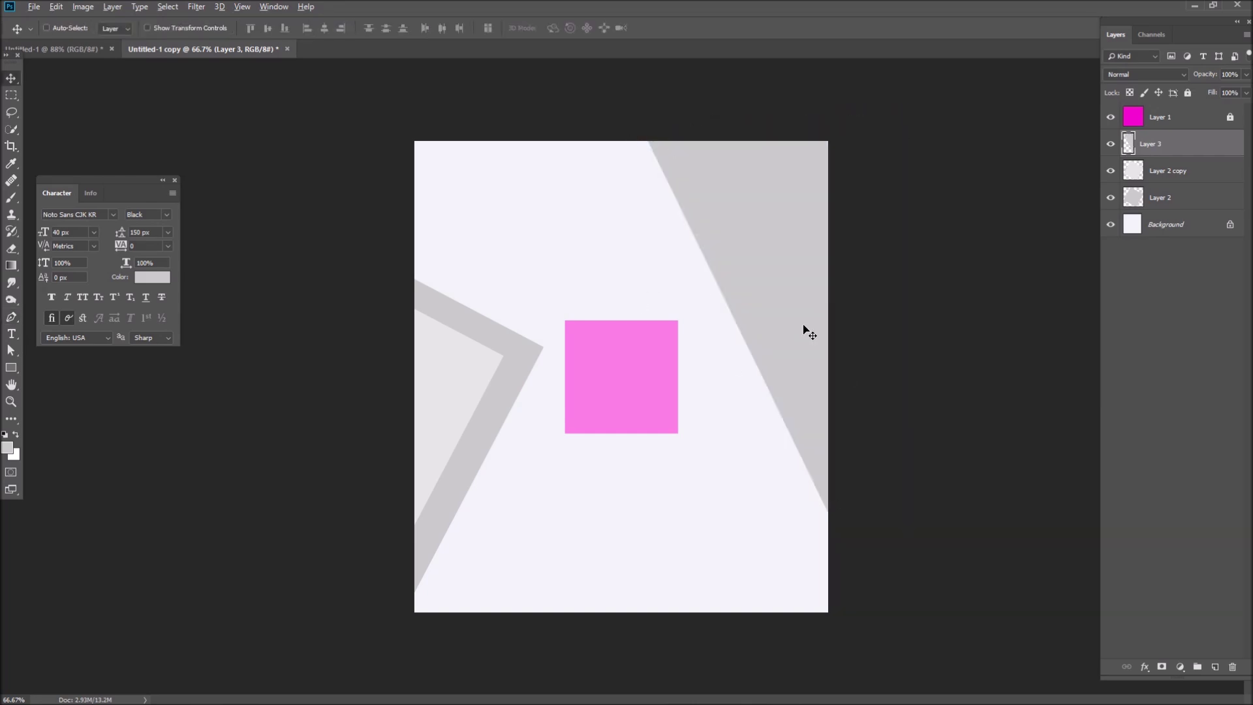
# - Duplicate the upper-right grey triangle and recolour the copy with light grey #ebebeb
pyautogui.hotkey('ctrl', 'j')
pyautogui.hotkey('ctrl', 't')
pyautogui.moveTo(829, 513); pyautogui.dragTo(856, 569)
pyautogui.press('Return')
pyautogui.click(8, 448)
pyautogui.moveTo(97, 378); pyautogui.dragTo(74, 362)
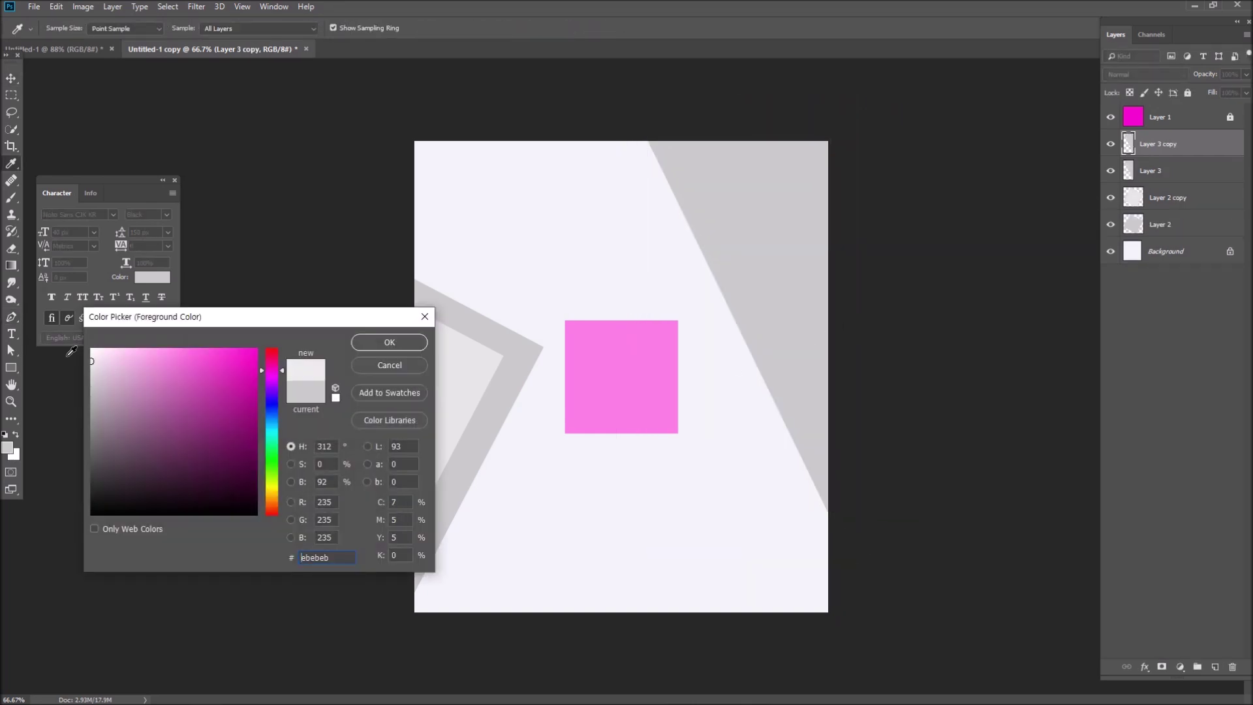
pyautogui.press('Return')
pyautogui.hotkey('shift', 'alt', 'BackSpace')
pyautogui.press('v')
# - Shift the darker triangle left about 111 px, enlarge it into a band beside the light one, and reposition both
pyautogui.click(1153, 171)
pyautogui.moveTo(771, 355); pyautogui.dragTo(722, 358)
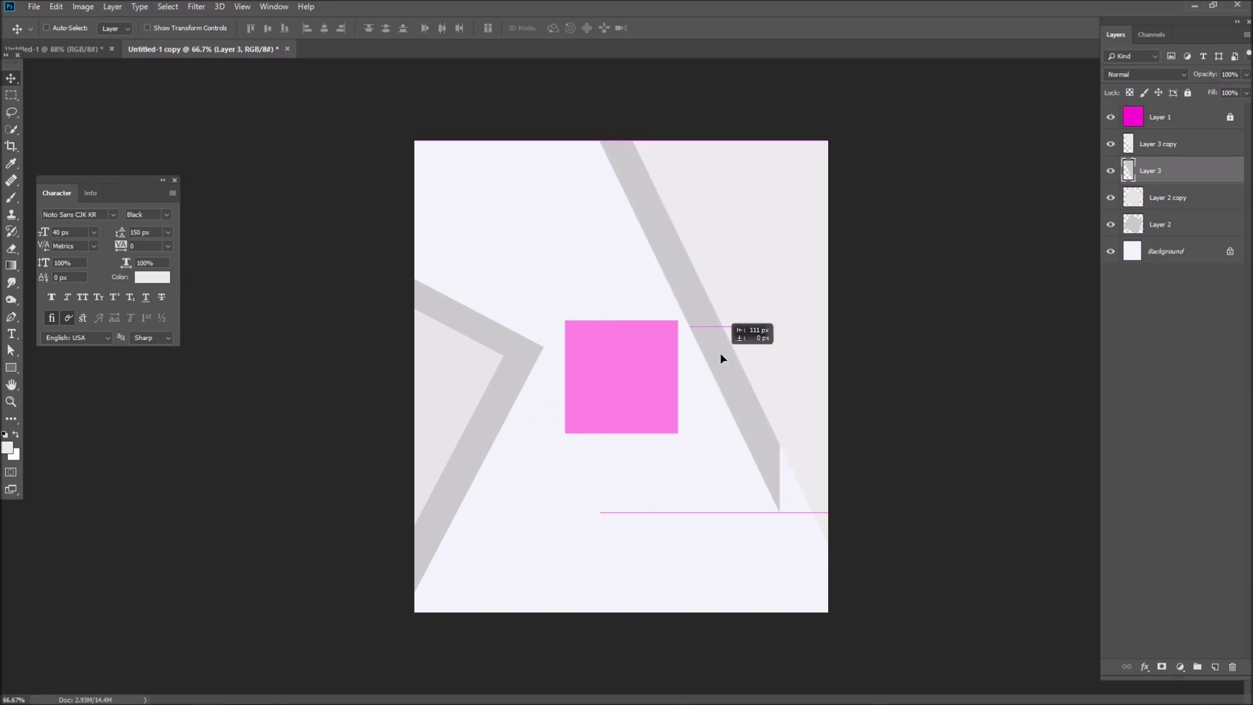
pyautogui.hotkey('ctrl', 't')
pyautogui.moveTo(779, 513); pyautogui.dragTo(838, 615)
pyautogui.press('Return')
pyautogui.keyDown('ctrl'); pyautogui.keyDown('shift'); pyautogui.click(809, 456); pyautogui.keyUp('shift'); pyautogui.keyUp('ctrl')
pyautogui.moveTo(809, 456); pyautogui.dragTo(812, 400)
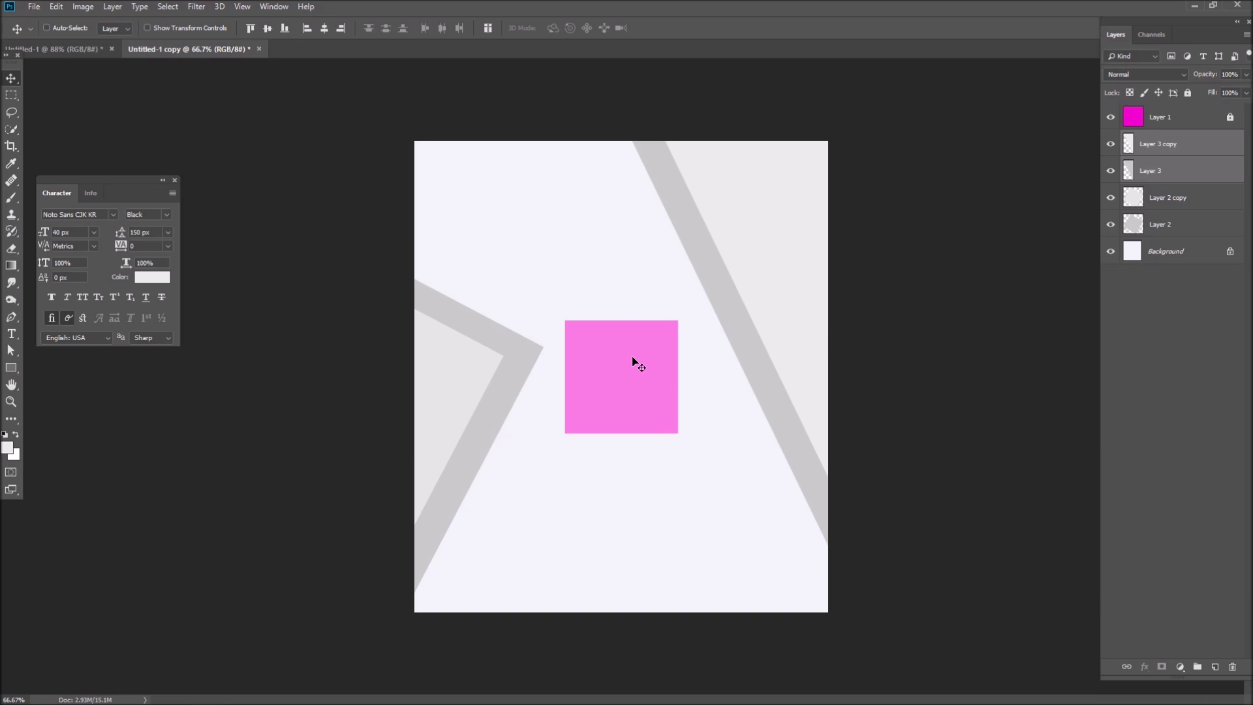
# - On a new layer, outline a pointed shape in the lower-right corner with the Pen tool and fill it light grey
pyautogui.hotkey('ctrl', 'shift', 'alt', 'n')
pyautogui.press('p')
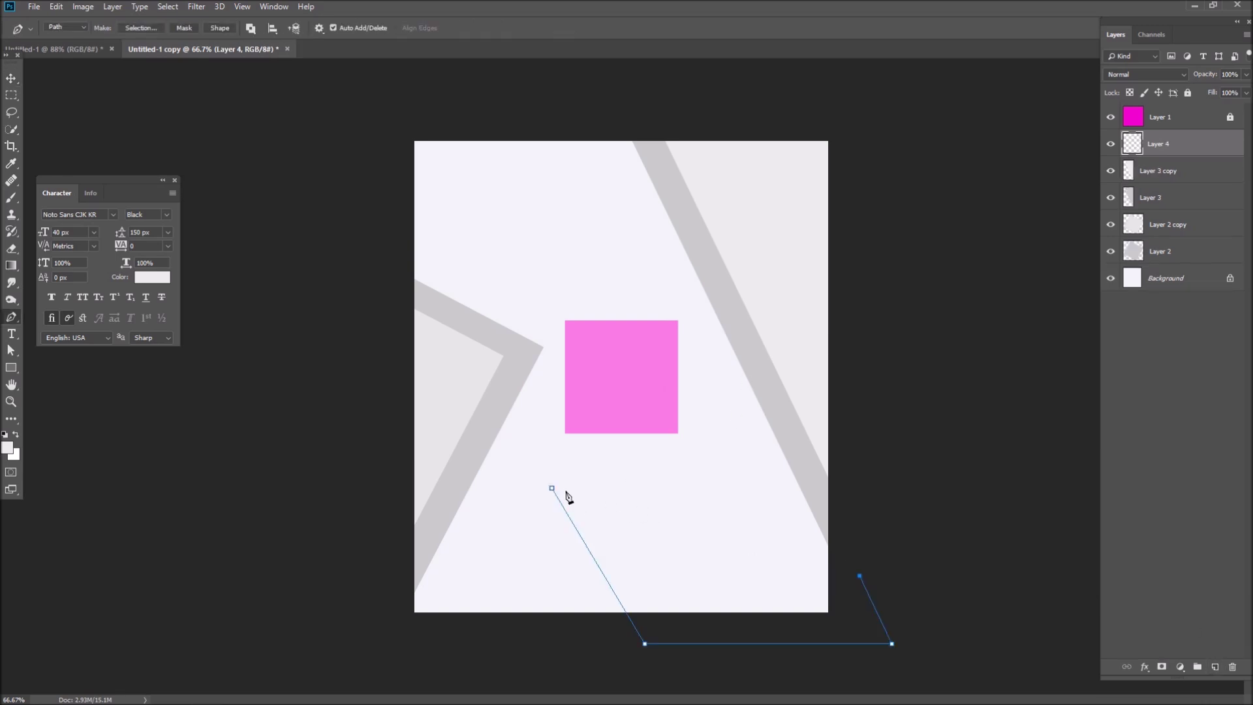
pyautogui.hotkey('ctrl', 'Return')
pyautogui.hotkey('alt', 'BackSpace')
pyautogui.hotkey('ctrl', 'd')
pyautogui.press('v')
# - On a new layer, draw a closed pen path from the lower shape's tip, parallel to its upper edge and around it
pyautogui.hotkey('ctrl', 'shift', 'alt', 'n')
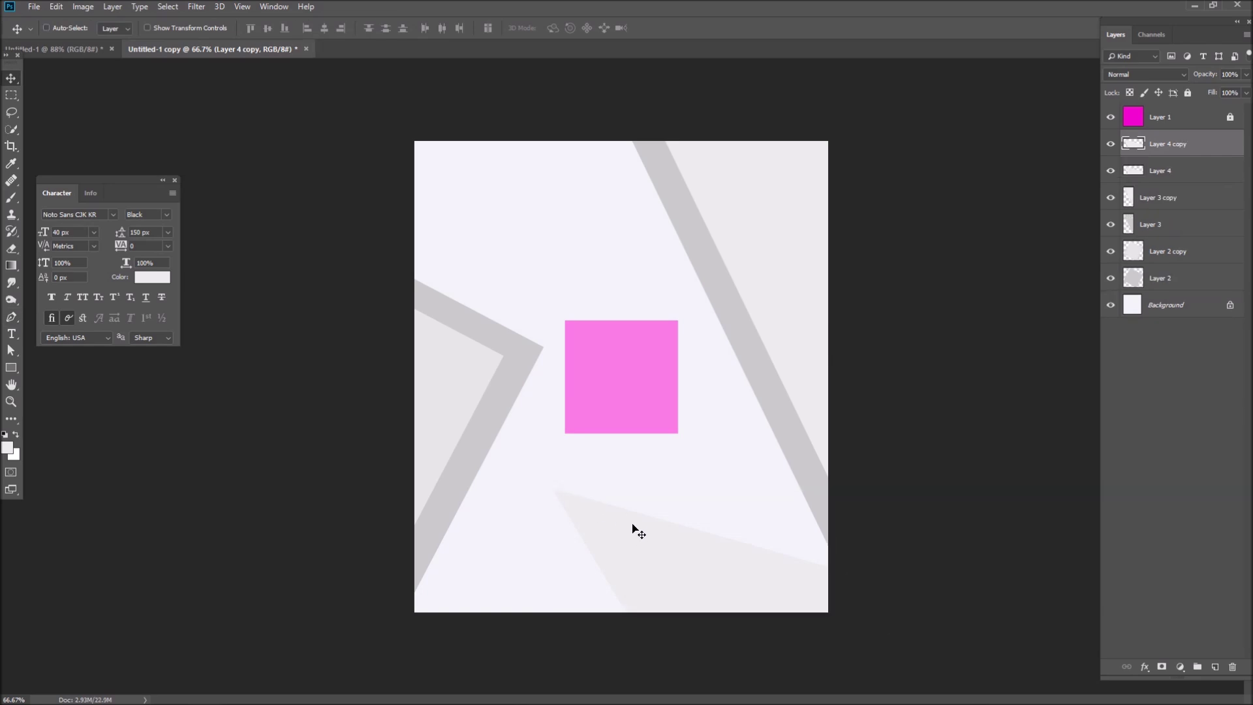
pyautogui.scroll(5, 617, 516)
pyautogui.press('p')
pyautogui.click(261, 398)
pyautogui.scroll(-2, 489, 389)
pyautogui.click(473, 393)
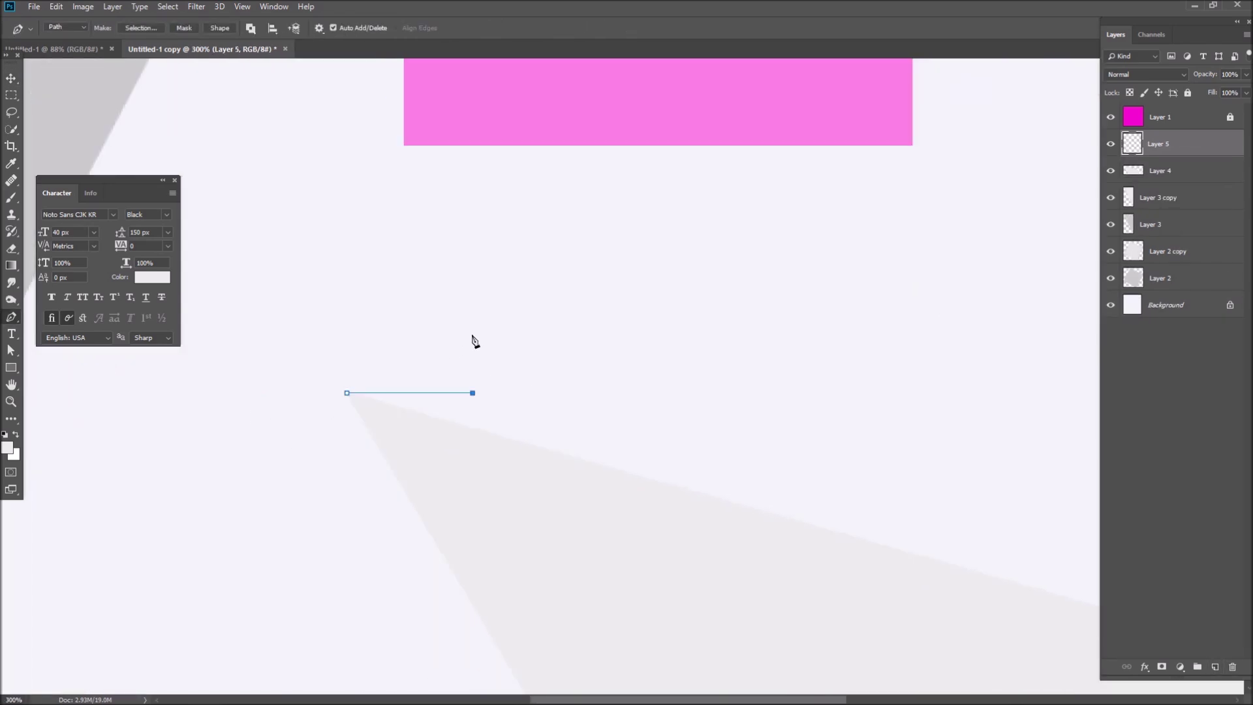
pyautogui.scroll(-3, 478, 336)
pyautogui.hscroll(5, 862, 428)
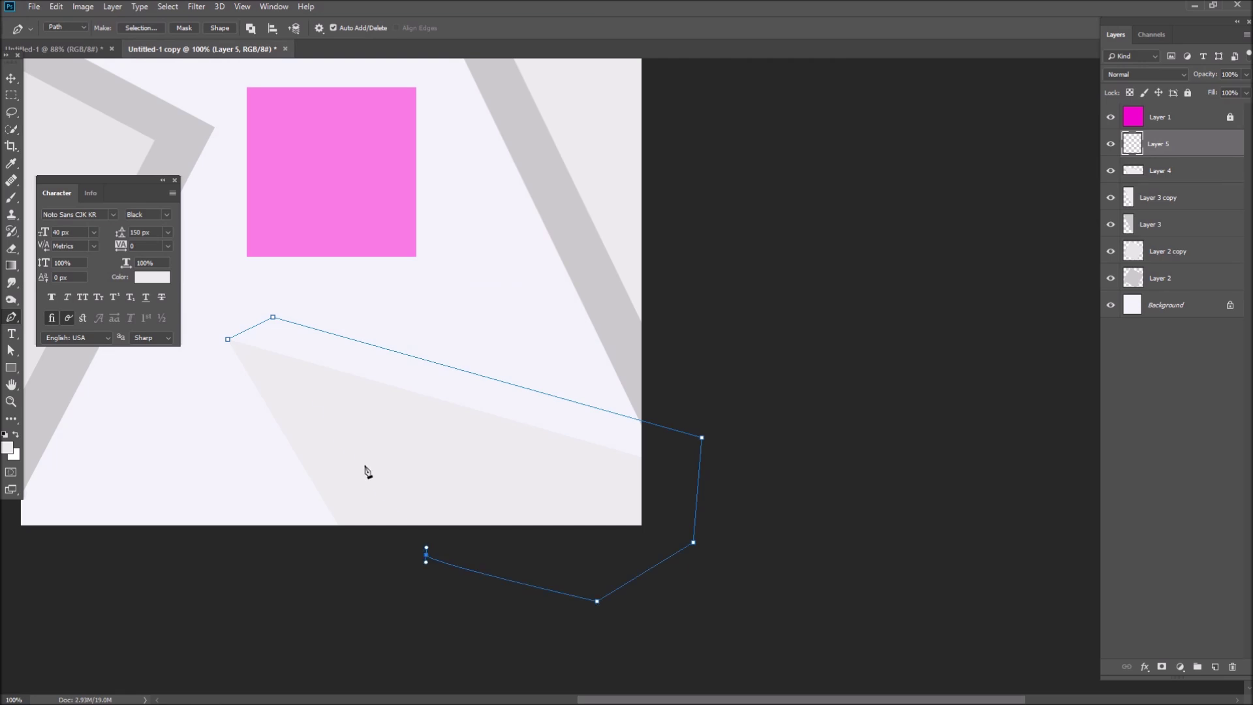
pyautogui.scroll(5, 228, 340)
pyautogui.click(228, 340)
# - Fill the pen path with darker grey and bring the light grey lower shape in front of it
pyautogui.hotkey('ctrl', 'Return')
pyautogui.scroll(-5, 246, 358)
pyautogui.hotkey('alt', 'BackSpace')
pyautogui.hotkey('ctrl', 'd')
pyautogui.press('v')
pyautogui.hotkey('alt', '[')
pyautogui.hotkey('ctrl', ']')
pyautogui.hscroll(3, 609, 467)
pyautogui.scroll(-1, 620, 494)
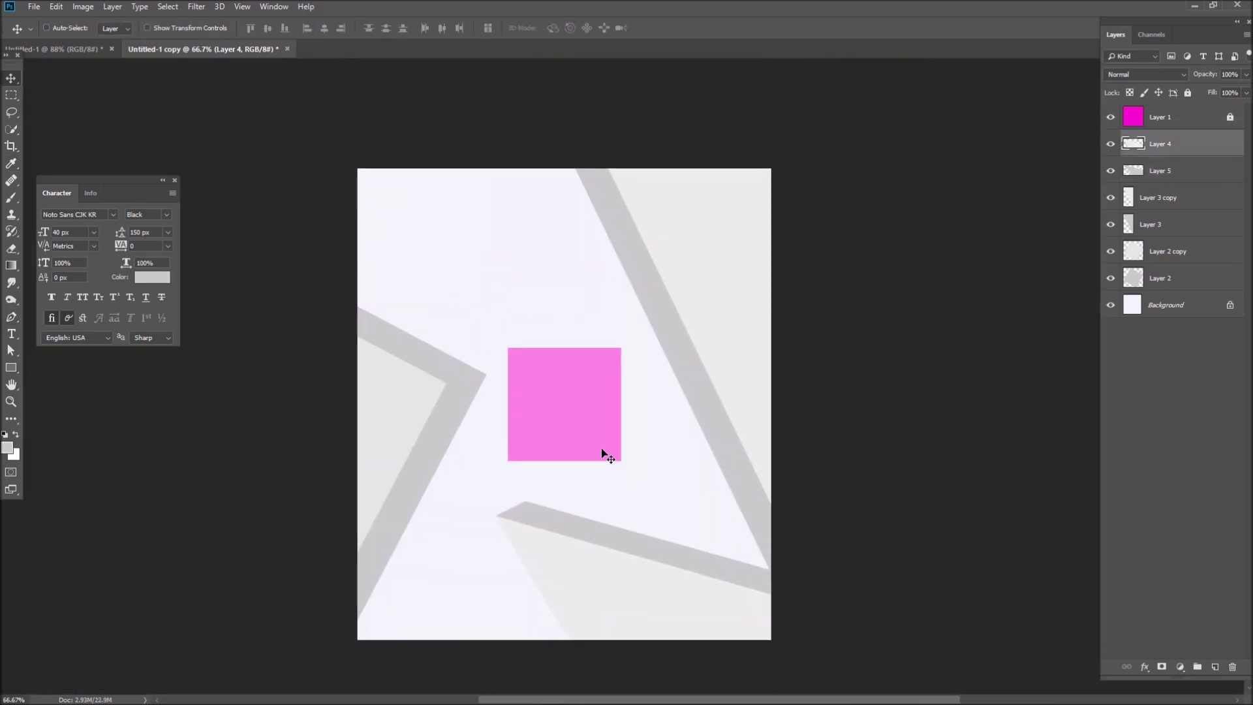
# - Extend the light upper-right triangle down to the lower band and replace the darker band's layer with a new empty one
pyautogui.scroll(2, 609, 457)
pyautogui.hscroll(-3, 789, 579)
pyautogui.moveTo(849, 516); pyautogui.dragTo(865, 536)
pyautogui.hotkey('ctrl', 'shift', 'alt', 'n')
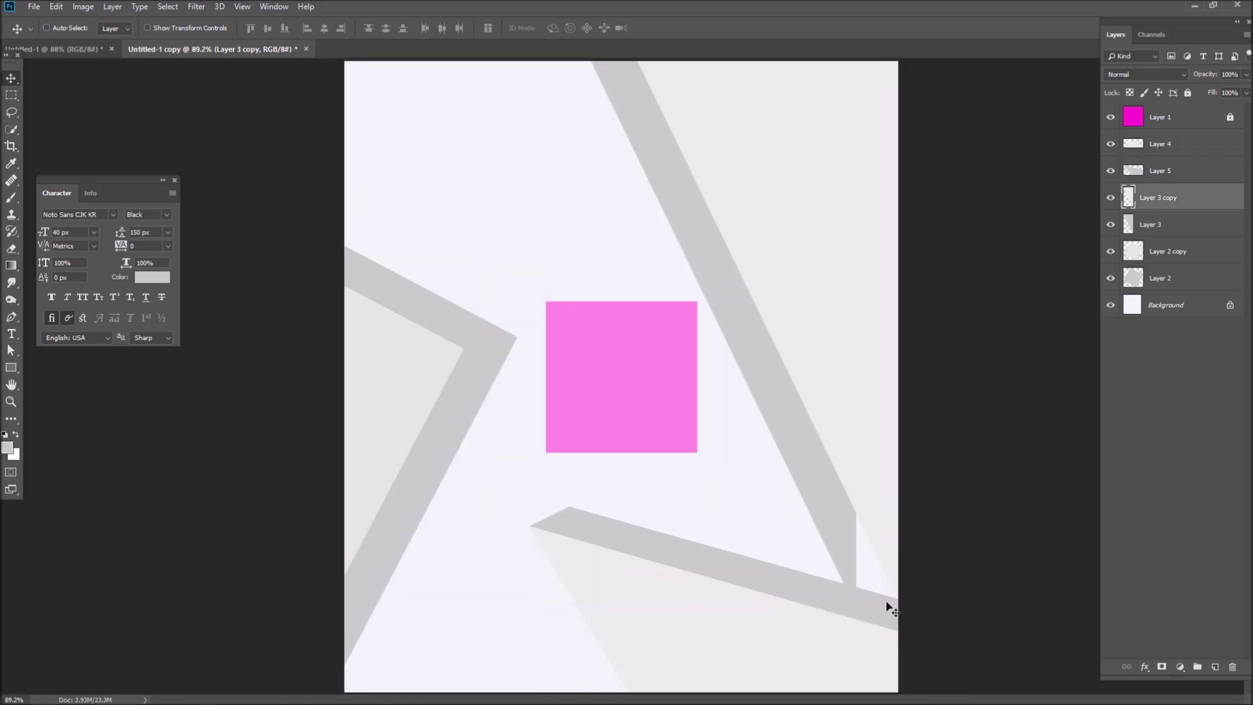
pyautogui.press('Delete')
# - Outline a new band along the upper-right triangle with the Pen tool, with an angled lower end, and fill it darker grey
pyautogui.press('p')
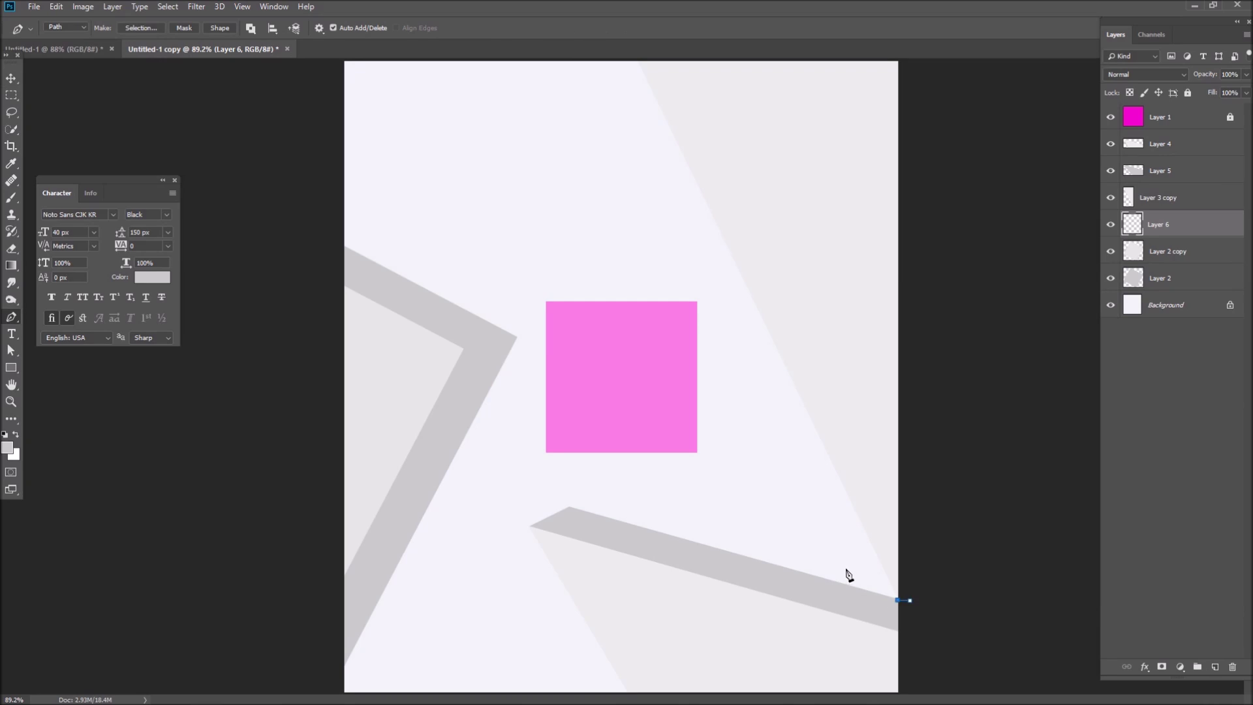
pyautogui.keyDown('ctrl'); pyautogui.keyDown('alt'); pyautogui.click(772, 474); pyautogui.keyUp('alt'); pyautogui.keyUp('ctrl')
pyautogui.click(580, 135)
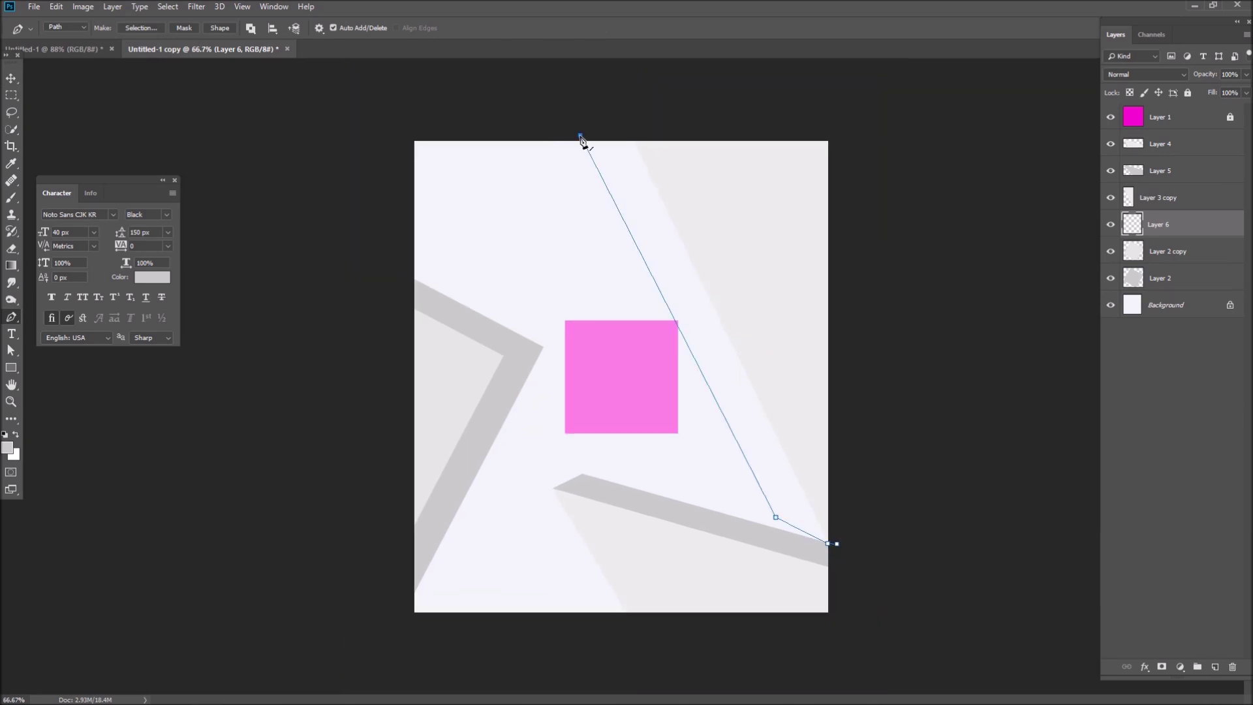
pyautogui.click(839, 545)
pyautogui.hotkey('ctrl', 'Return')
pyautogui.hotkey('alt', 'BackSpace')
pyautogui.hotkey('ctrl', 'd')
pyautogui.press('v')
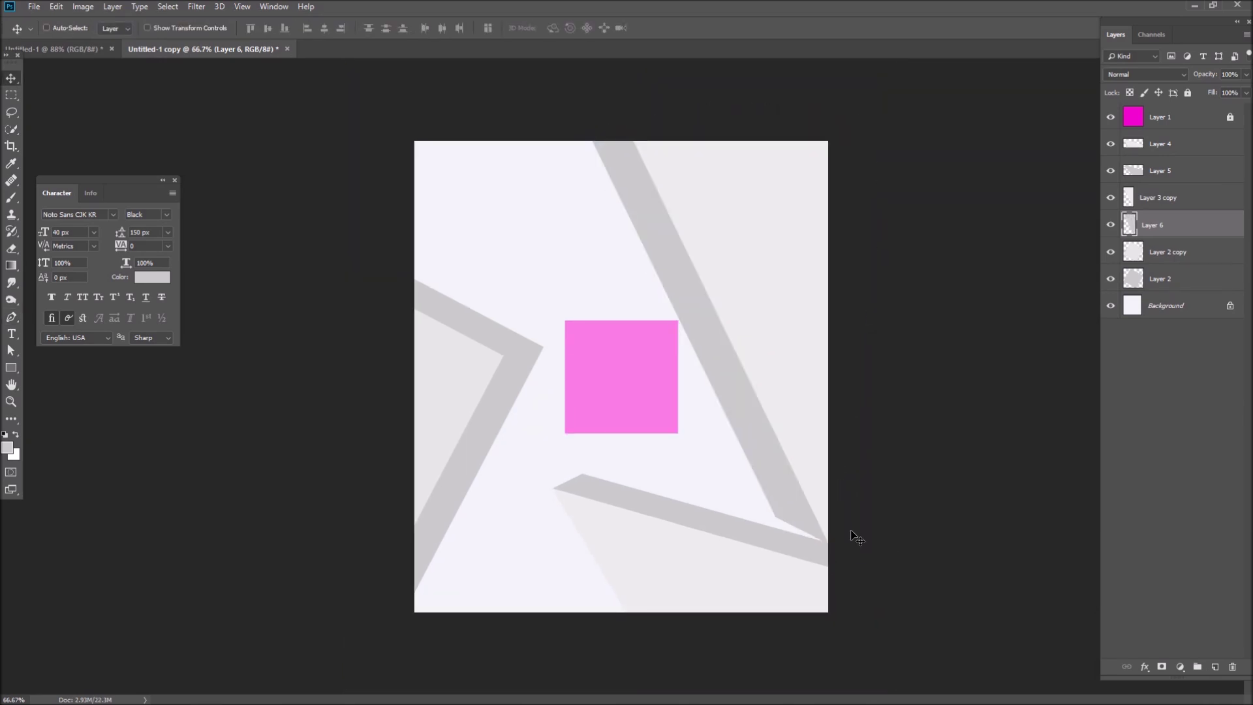
# - Adjust the upper-right shapes with Free Transform to leave a gap above the lower band
pyautogui.scroll(1, 816, 506)
pyautogui.hotkey('ctrl', 't')
pyautogui.moveTo(588, 558); pyautogui.dragTo(609, 587)
pyautogui.press('Return')
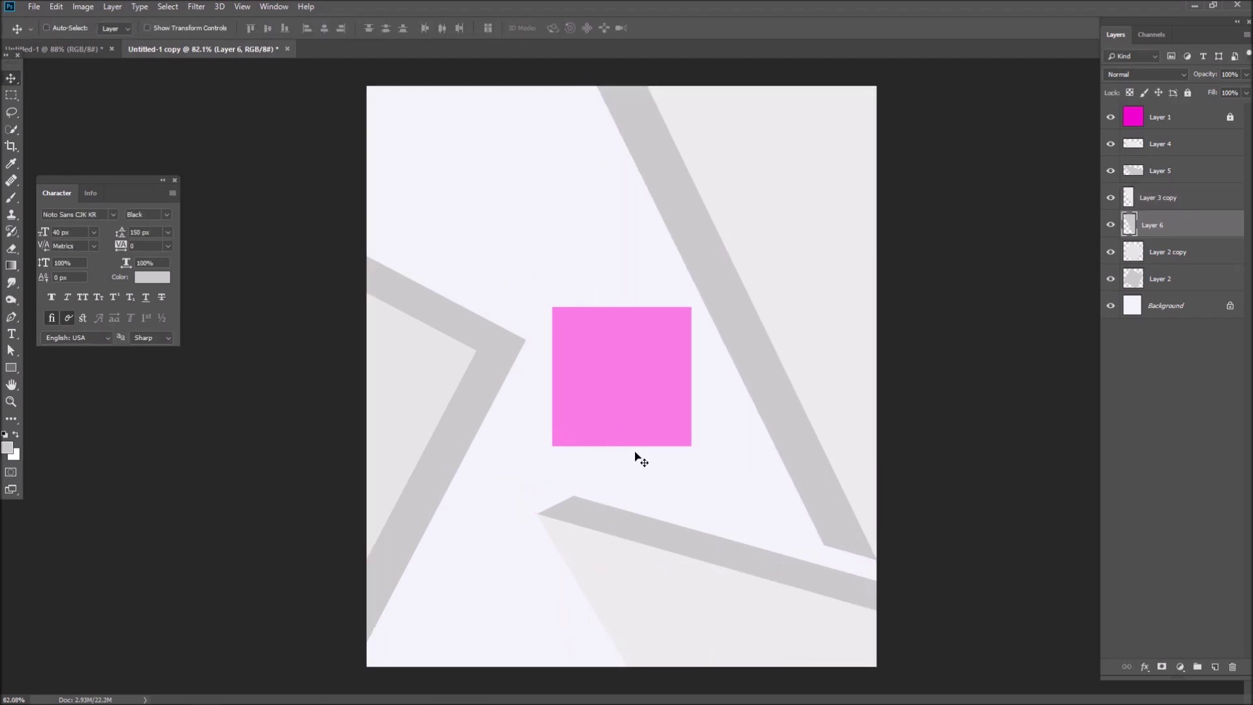
pyautogui.hotkey('ctrl', 't')
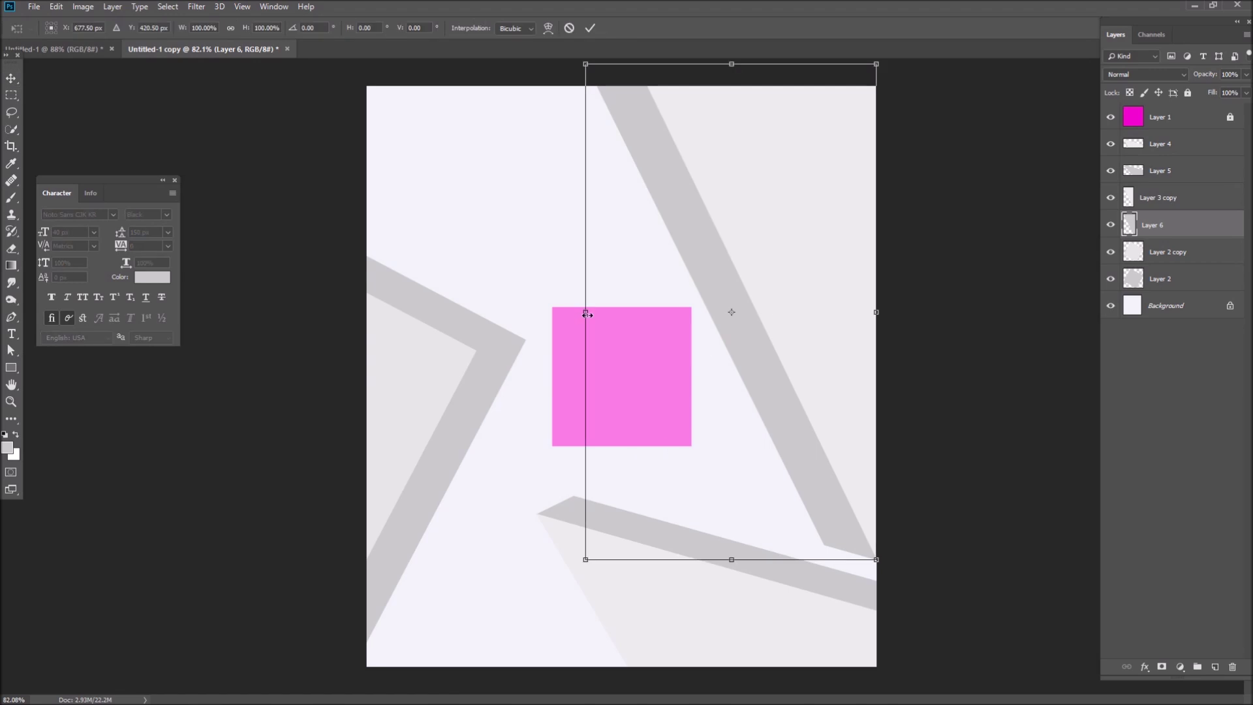
pyautogui.press('Escape')
pyautogui.keyDown('ctrl'); pyautogui.click(625, 410); pyautogui.keyUp('ctrl')
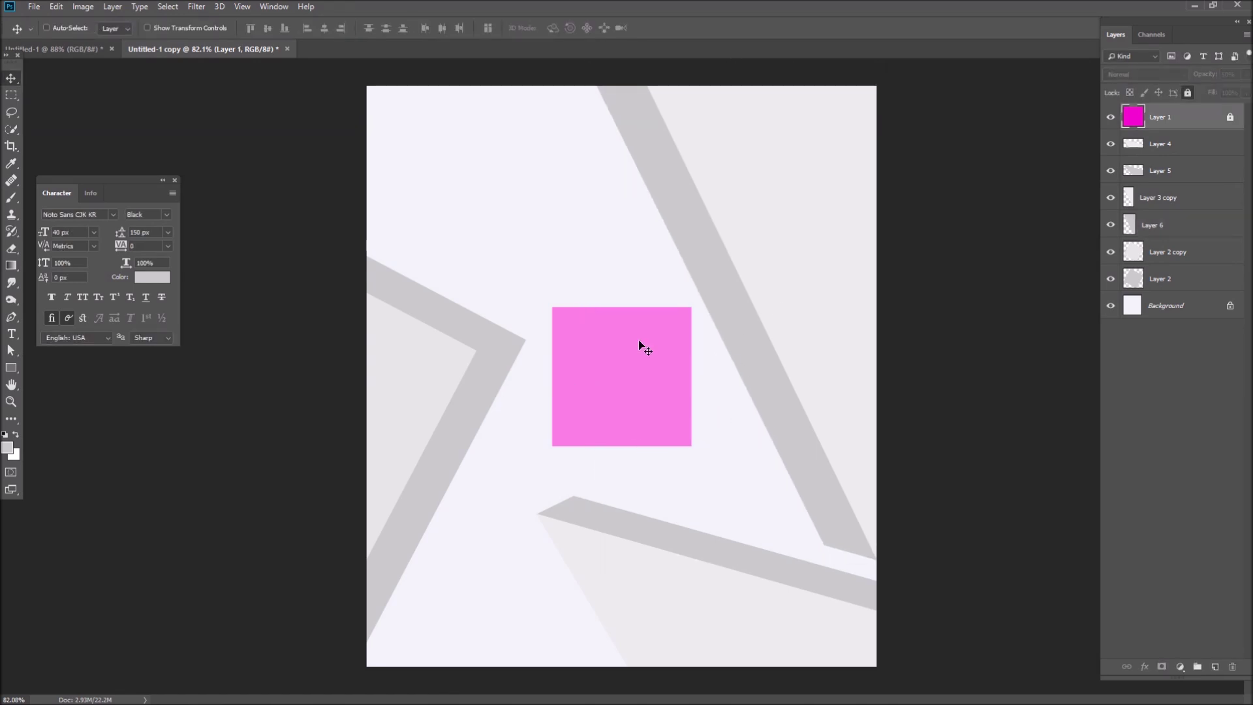
pyautogui.keyDown('ctrl'); pyautogui.click(484, 365); pyautogui.keyUp('ctrl')
pyautogui.keyDown('ctrl'); pyautogui.click(556, 508); pyautogui.keyUp('ctrl')
pyautogui.keyDown('ctrl'); pyautogui.click(876, 489); pyautogui.keyUp('ctrl')
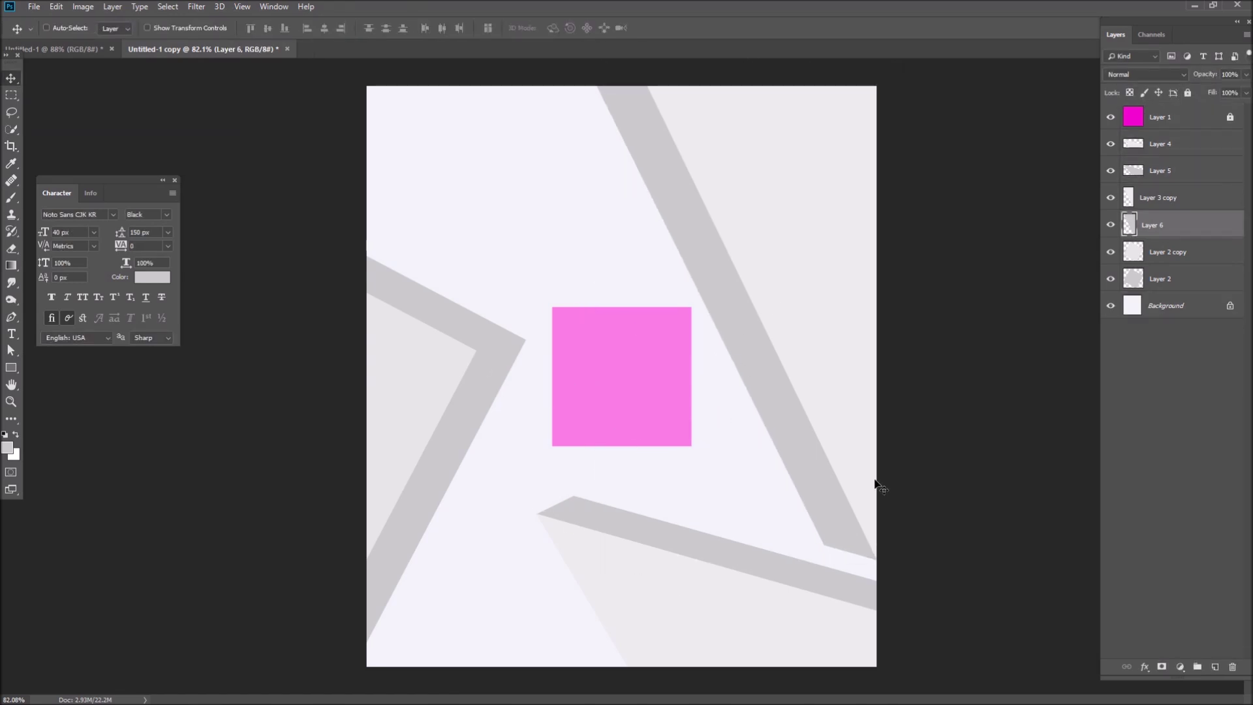
# - Add a new layer directly above the Background for a gradient
pyautogui.keyDown('ctrl'); pyautogui.click(722, 425); pyautogui.keyUp('ctrl')
pyautogui.hotkey('ctrl', '-')
pyautogui.click(1214, 666)
pyautogui.press('g')
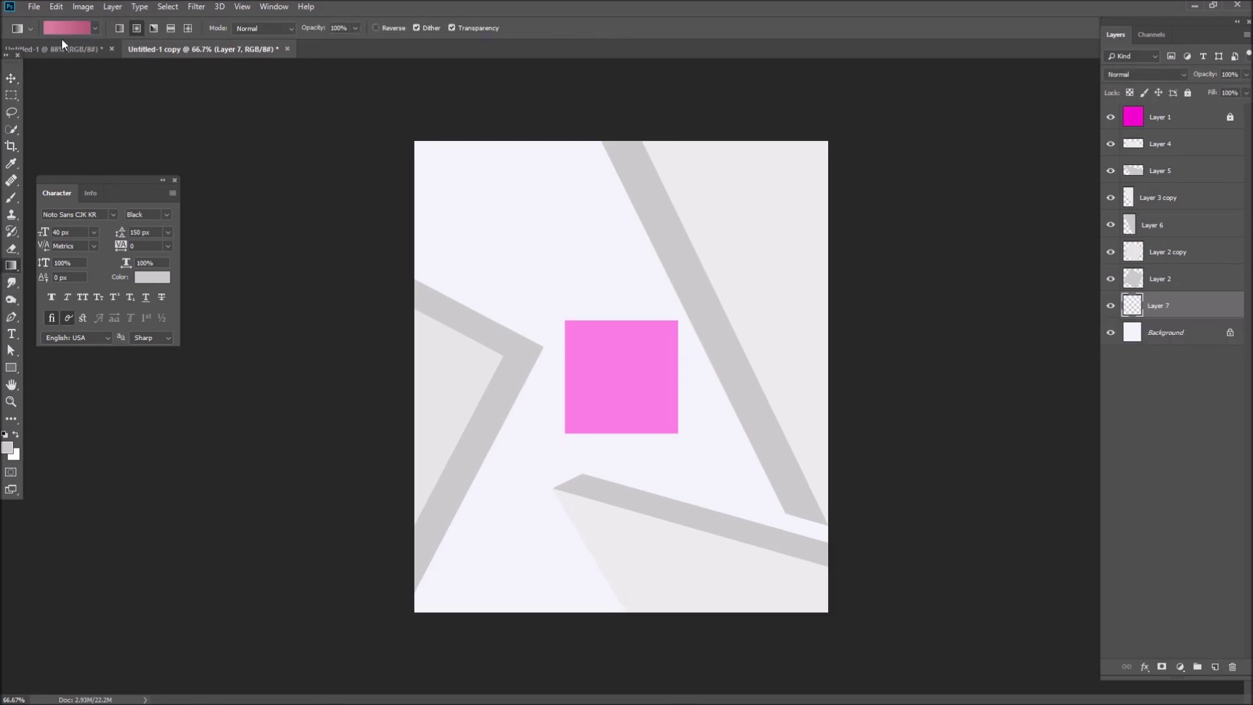
# - Set the gradient's colour stops to #ececec and #c2c3c8 and try it outward from the canvas centre
pyautogui.click(66, 27)
pyautogui.doubleClick(785, 458)
pyautogui.click(326, 557)
pyautogui.write('ececec')
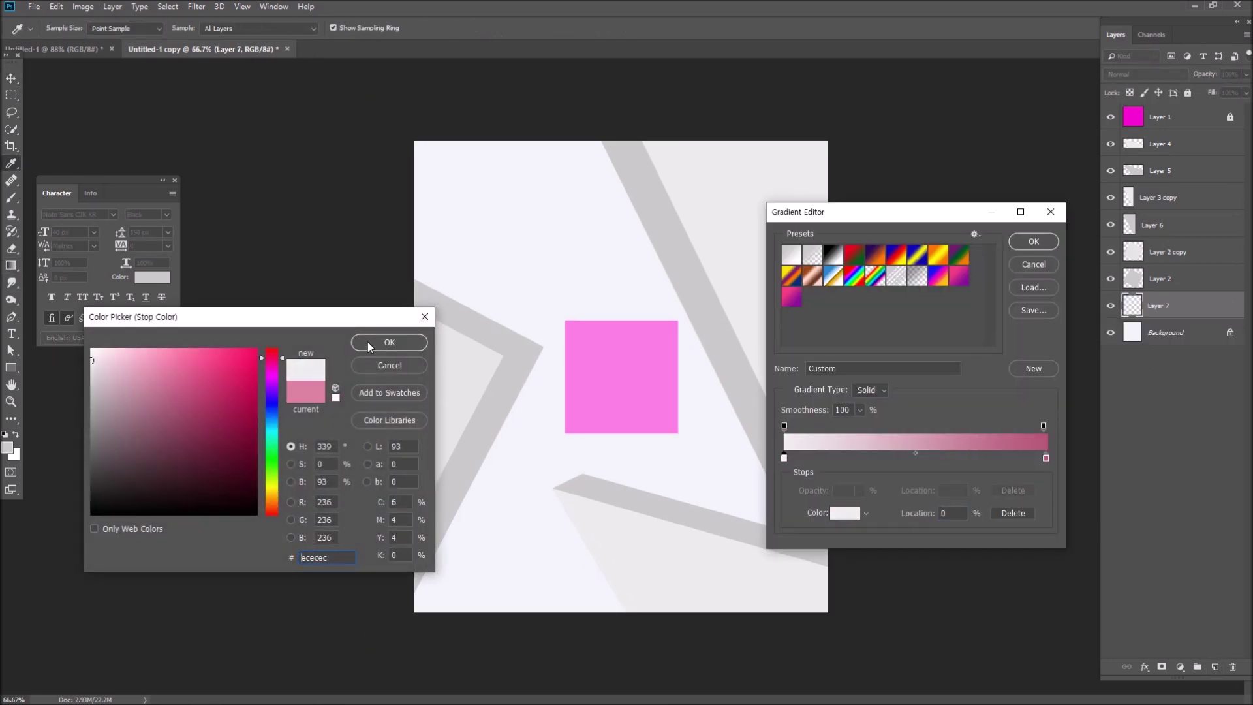
pyautogui.click(369, 342)
pyautogui.doubleClick(1046, 459)
pyautogui.write('c4c4c4')
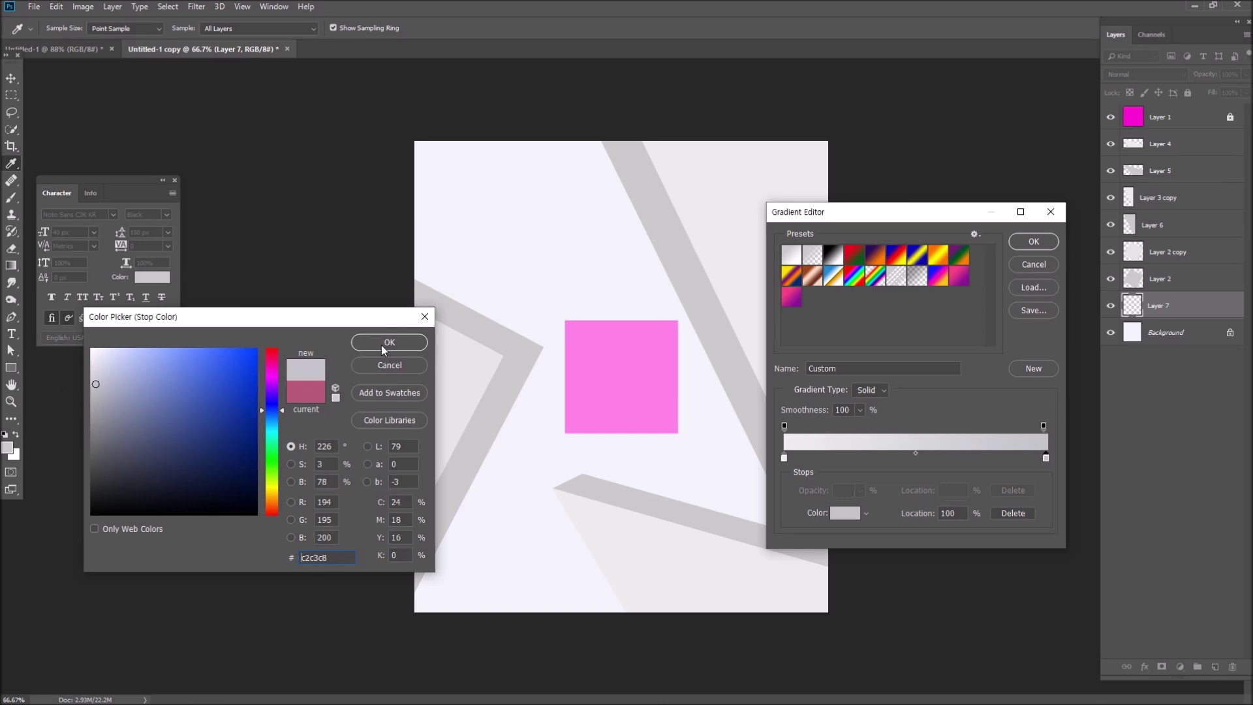
pyautogui.click(389, 343)
pyautogui.click(1033, 241)
pyautogui.moveTo(619, 374); pyautogui.dragTo(718, 376)
pyautogui.hotkey('ctrl', 'z')
# - Change the gradient's light stop to #f9f9f9 and apply the radial gradient from the canvas centre past the right edge
pyautogui.click(67, 28)
pyautogui.doubleClick(785, 458)
pyautogui.write('f9f9f9')
pyautogui.click(390, 343)
pyautogui.click(1034, 241)
pyautogui.moveTo(621, 374); pyautogui.dragTo(876, 386)
# - Hide the magenta square's layer
pyautogui.press('v')
pyautogui.click(1169, 117)
pyautogui.click(1111, 117)
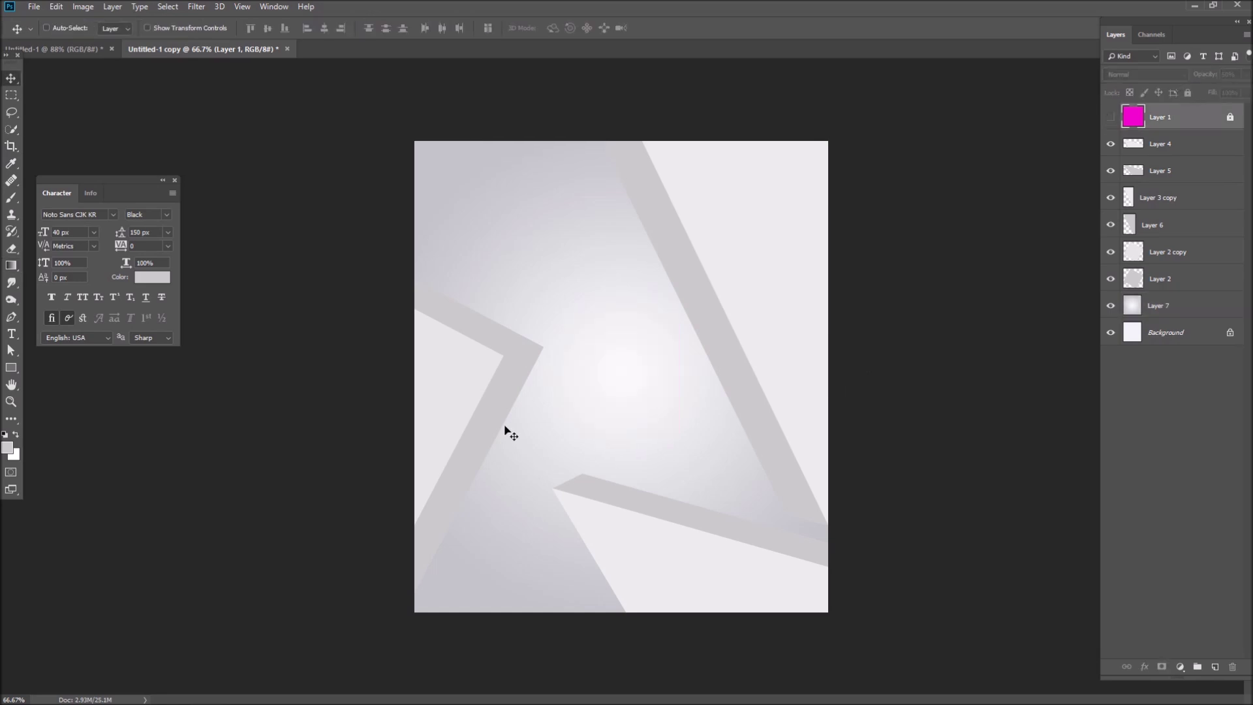
# - Lock the layer of the darker grey shape on the canvas's left side
pyautogui.keyDown('ctrl'); pyautogui.click(547, 356); pyautogui.keyUp('ctrl')
pyautogui.scroll(3, 550, 382)
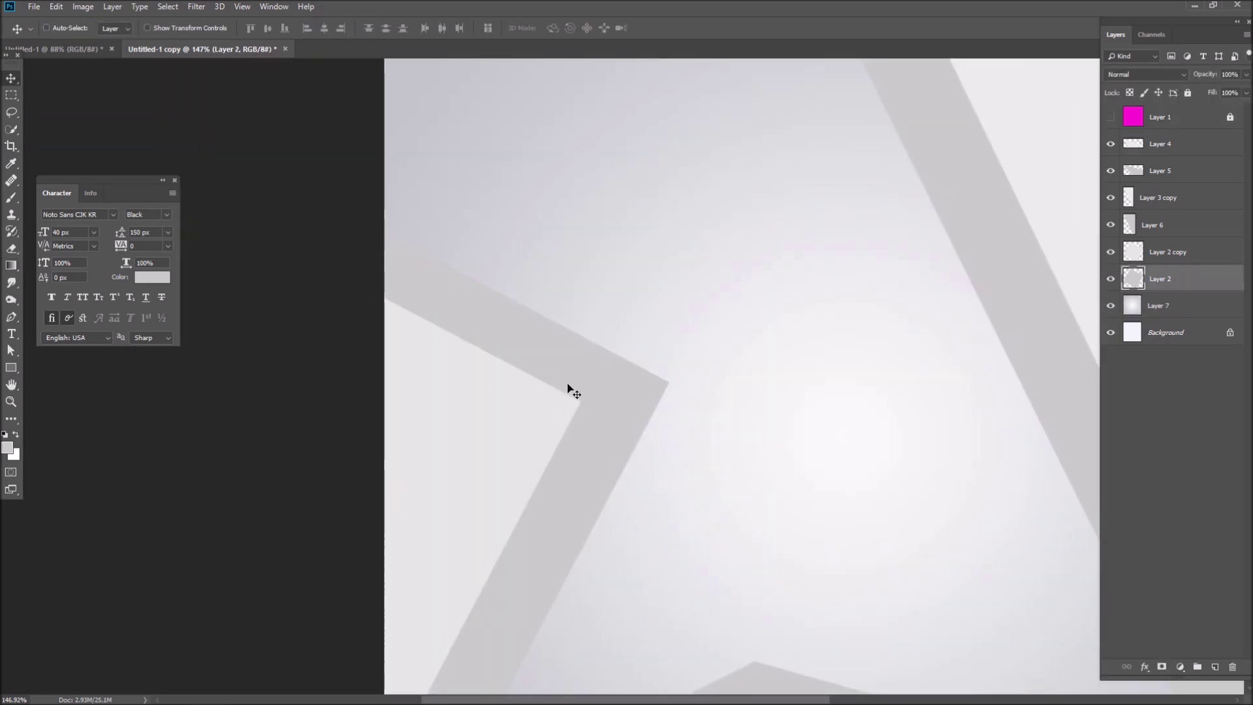
pyautogui.click(1188, 92)
# - On a new layer, outline the lower arm of the left shape's band with the Pen tool and fill it grey
pyautogui.hotkey('ctrl', 'shift', 'alt', 'n')
pyautogui.press('p')
pyautogui.scroll(4, 640, 411)
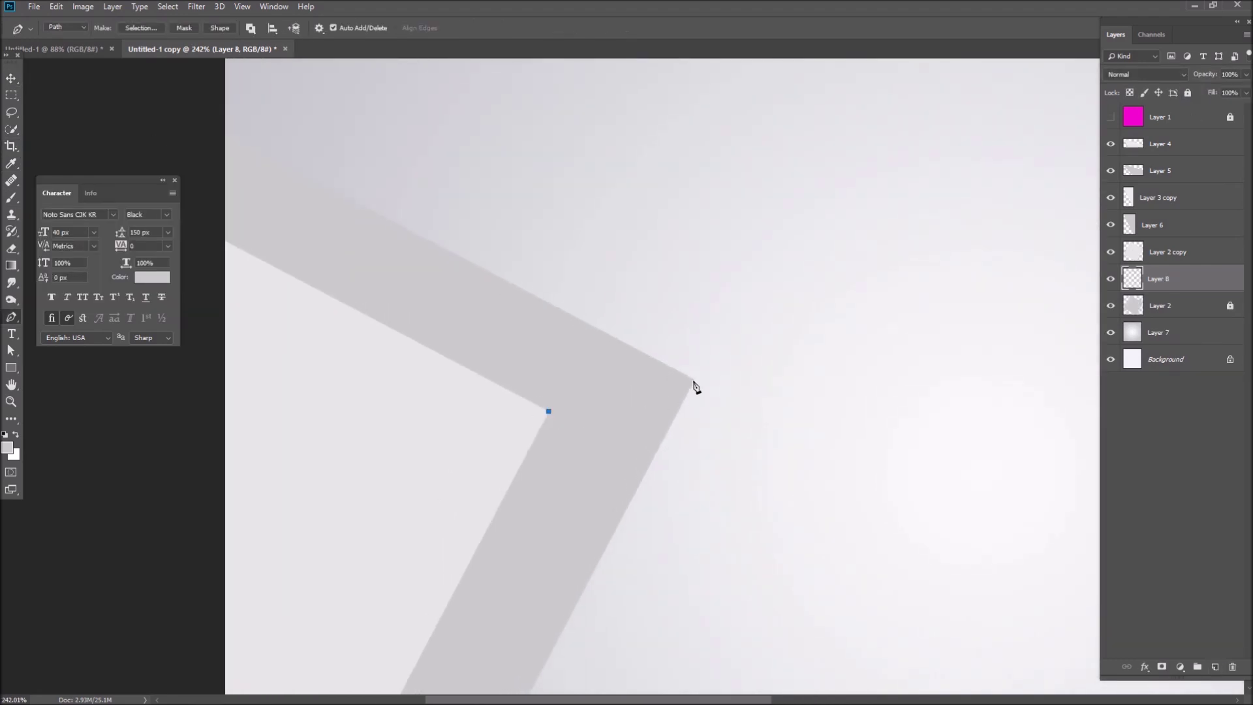
pyautogui.click(694, 380)
pyautogui.scroll(-10, 450, 546)
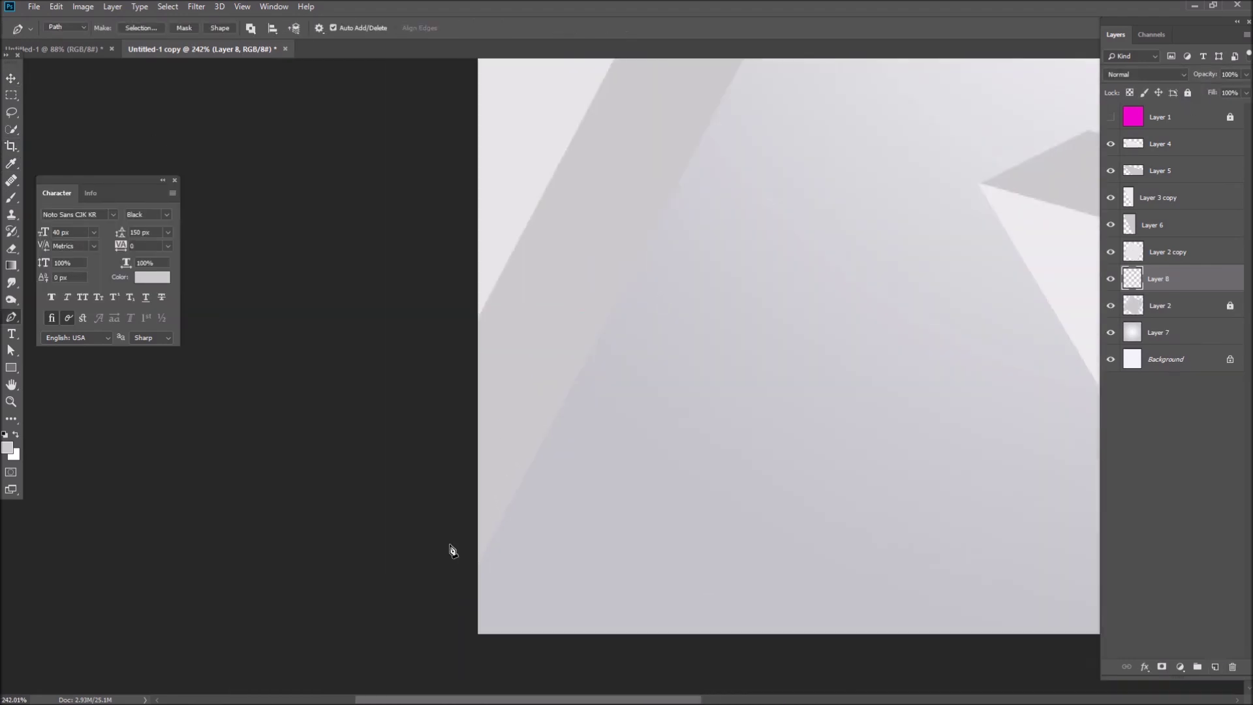
pyautogui.click(465, 588)
pyautogui.scroll(10, 380, 481)
pyautogui.click(586, 464)
pyautogui.click(682, 409)
pyautogui.hotkey('ctrl', 'Return')
pyautogui.press('v')
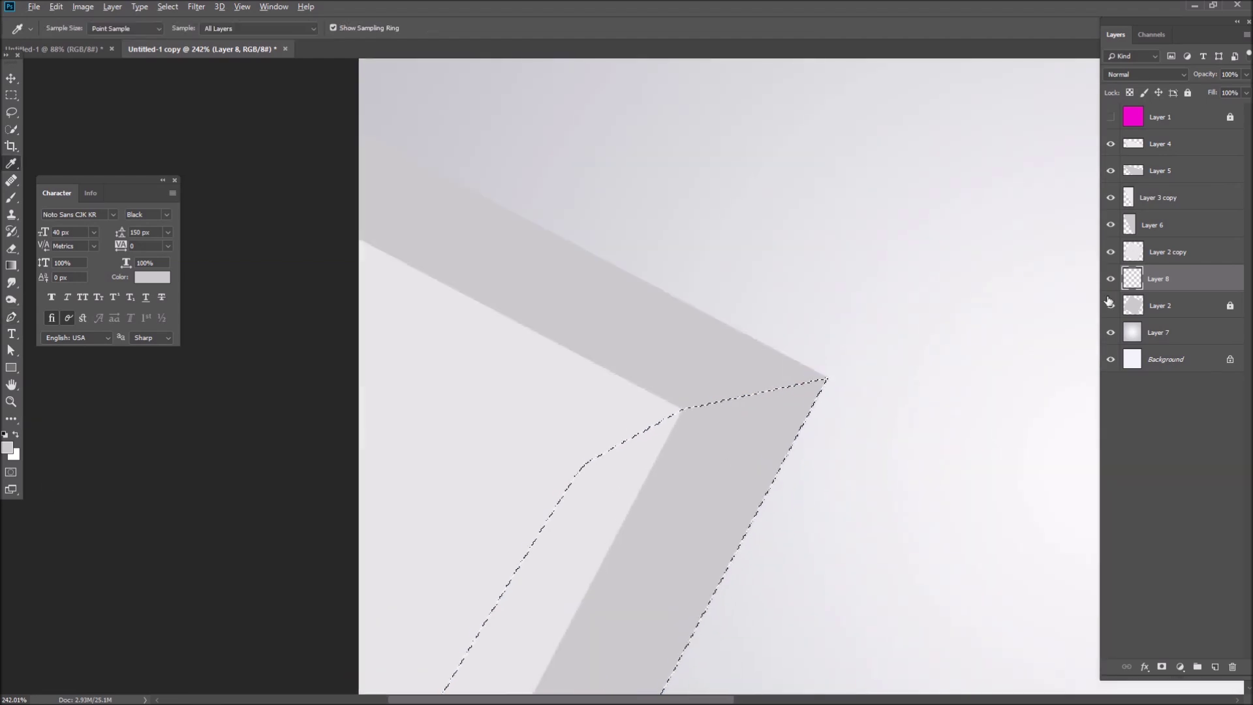
pyautogui.hotkey('alt', 'BackSpace')
pyautogui.hotkey('ctrl', 'd')
# - On another new layer, outline the upper arm of the left band with the Pen tool and fill it with a lighter grey
pyautogui.click(1214, 667)
pyautogui.press('p')
pyautogui.scroll(5, 822, 382)
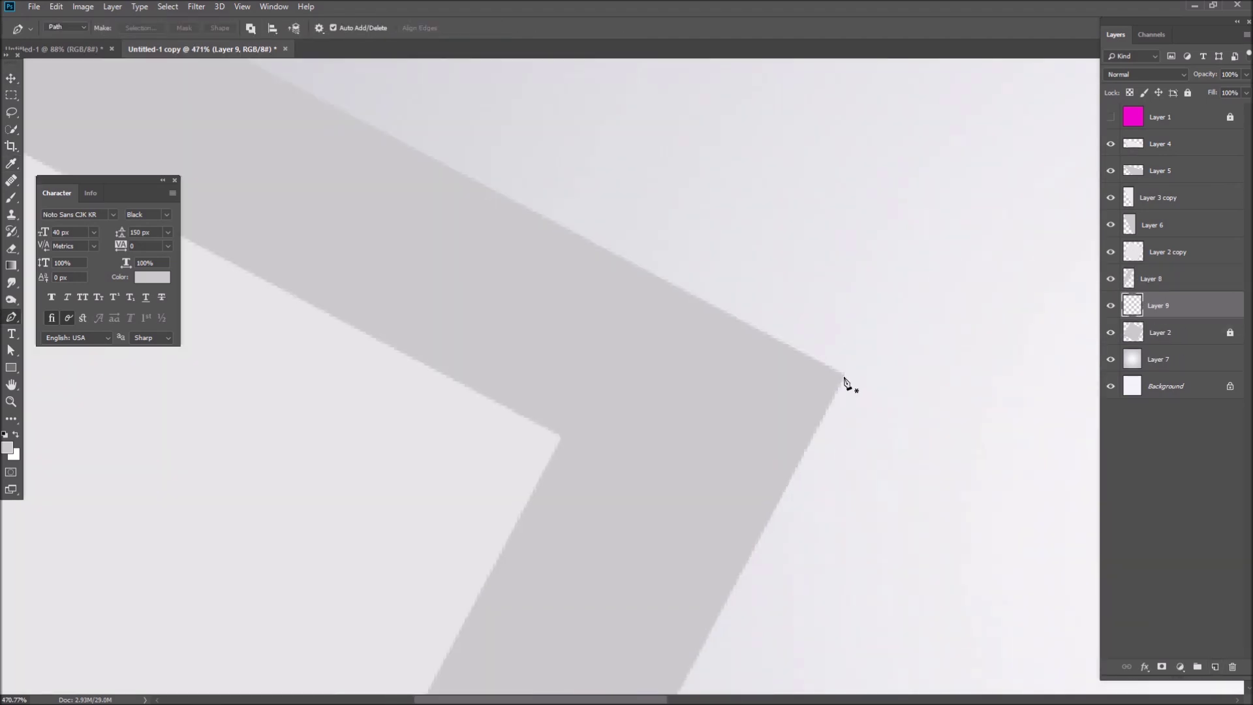
pyautogui.hscroll(-10, 493, 448)
pyautogui.click(173, 601)
pyautogui.click(179, 411)
pyautogui.click(314, 367)
pyautogui.hscroll(10, 372, 366)
pyautogui.click(560, 449)
pyautogui.hotkey('ctrl', 'Return')
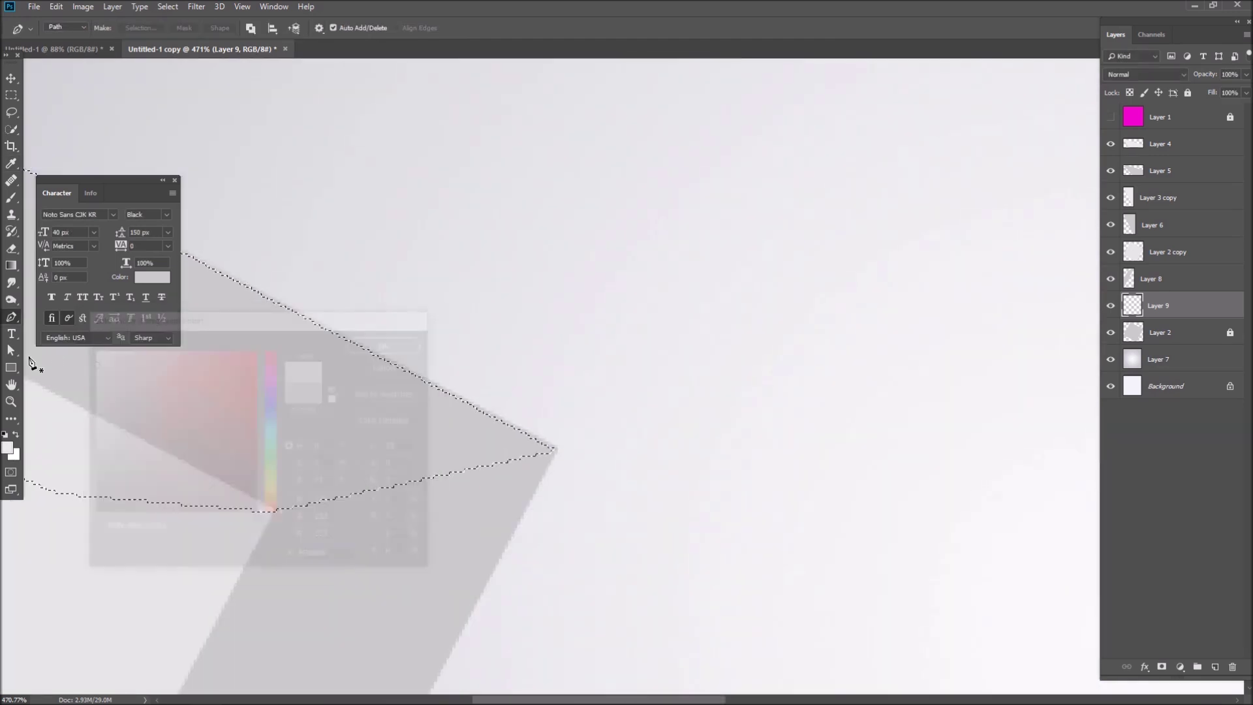
pyautogui.hotkey('alt', 'BackSpace')
pyautogui.hotkey('ctrl', 'd')
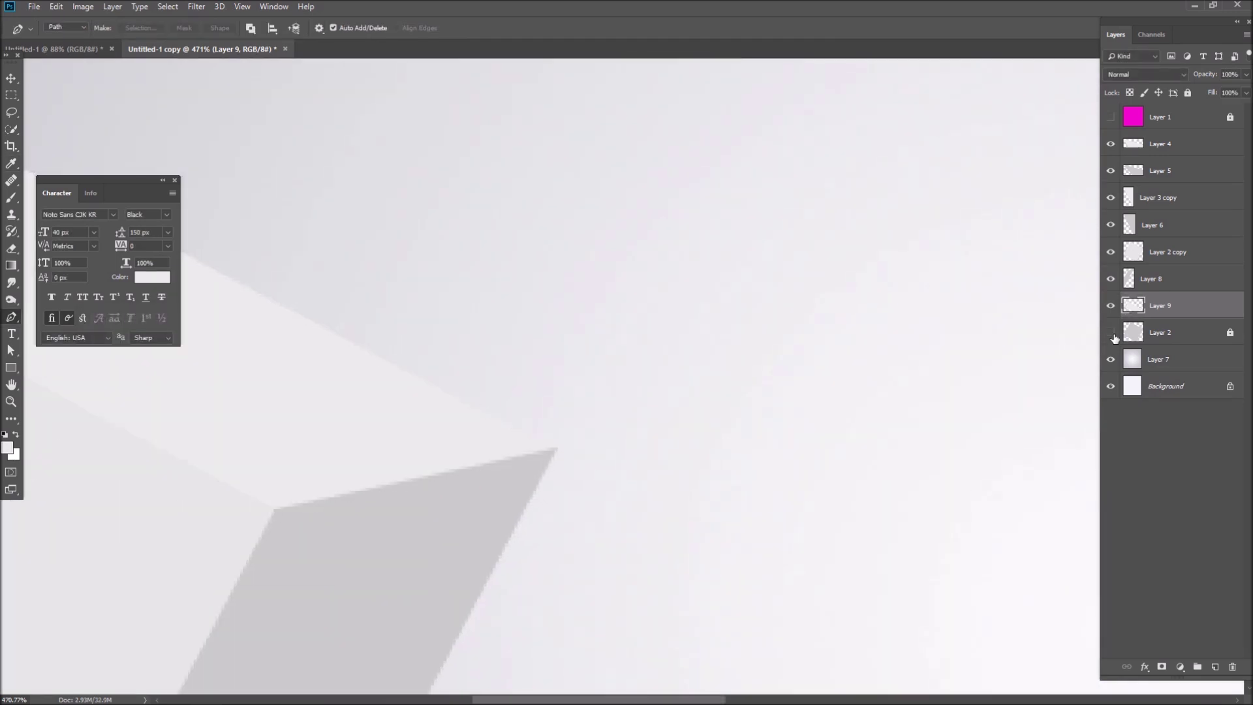
# - Unlock and delete the original darker grey band layer that the two separate arms replace
pyautogui.click(1142, 333)
pyautogui.click(1188, 93)
pyautogui.press('Delete')
pyautogui.hotkey('ctrl', '-')
pyautogui.hotkey('ctrl', '-')
pyautogui.hotkey('ctrl', '-')
pyautogui.hotkey('ctrl', '-')
pyautogui.moveTo(503, 424)
pyautogui.mouseDown()
pyautogui.moveTo(441, 409)
pyautogui.moveTo(403, 433)
pyautogui.mouseUp()
pyautogui.hotkey('ctrl', 'z')
pyautogui.press('v')
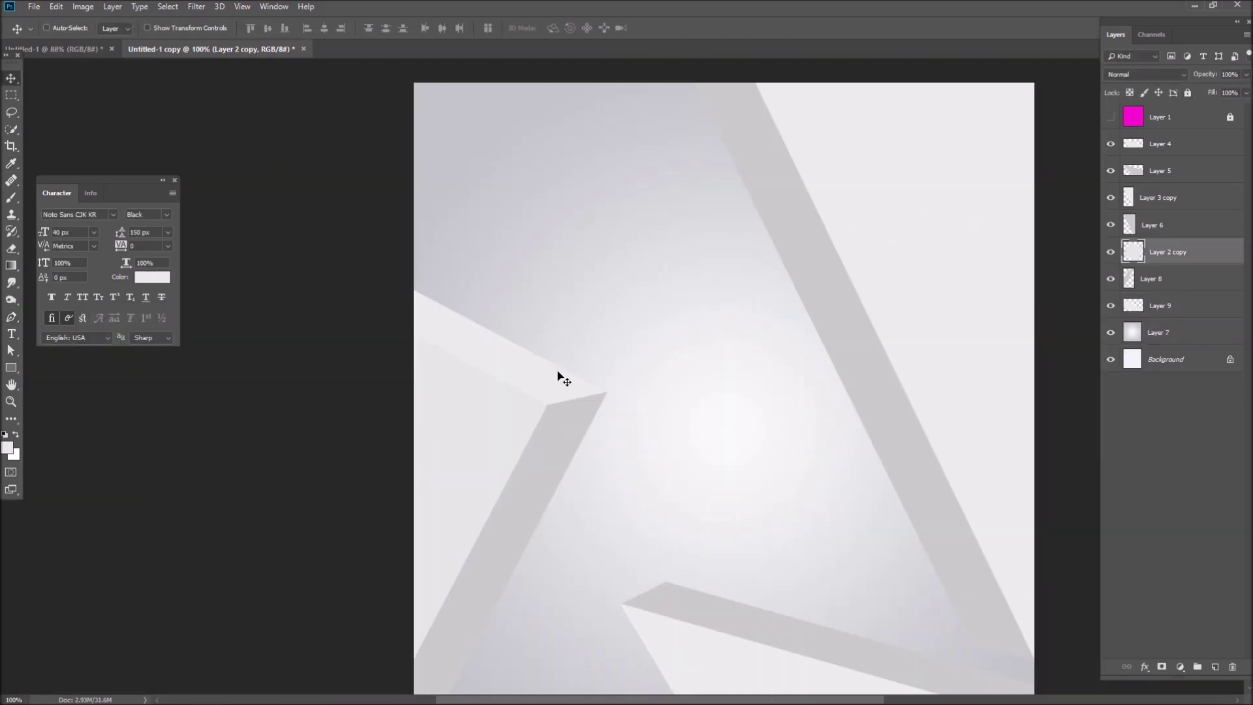
pyautogui.hotkey('ctrl', 'z')
pyautogui.click(556, 378)
pyautogui.click(578, 418)
pyautogui.moveTo(795, 599); pyautogui.dragTo(652, 461)
pyautogui.click(613, 536)
pyautogui.click(813, 460)
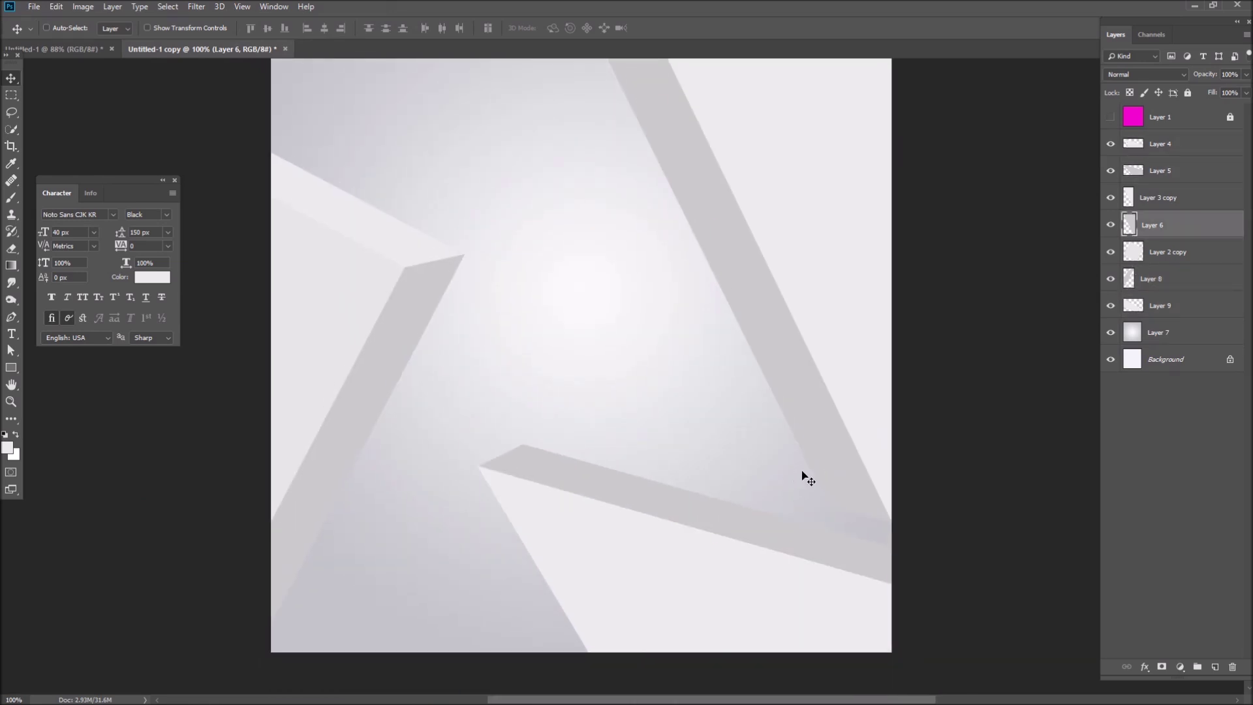
pyautogui.scroll(2, 659, 457)
pyautogui.hscroll(-3, 659, 457)
# - Refill the left shape's light inner face with a pale lavender grey
pyautogui.click(511, 432)
pyautogui.click(8, 448)
pyautogui.press('Escape')
pyautogui.click(7, 448)
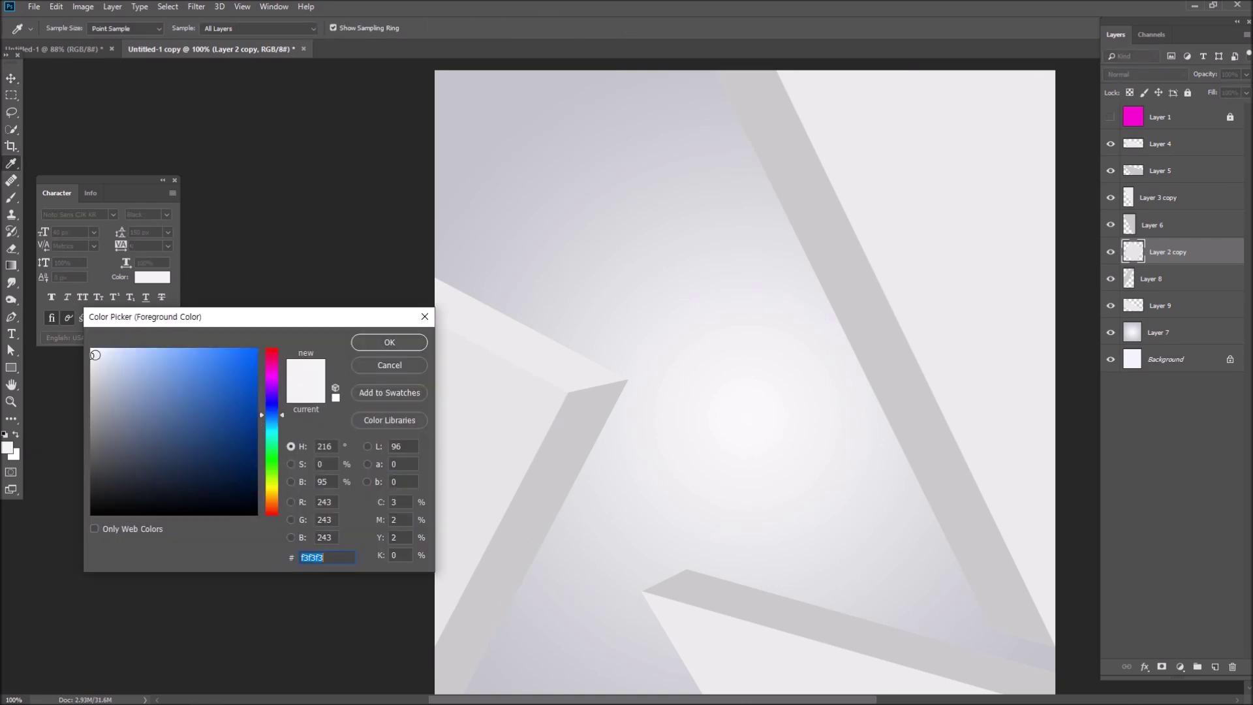
pyautogui.press('Return')
pyautogui.hotkey('alt', 'Delete')
pyautogui.hotkey('ctrl', 'z')
pyautogui.click(7, 448)
pyautogui.press('Return')
pyautogui.click(7, 448)
pyautogui.click(95, 362)
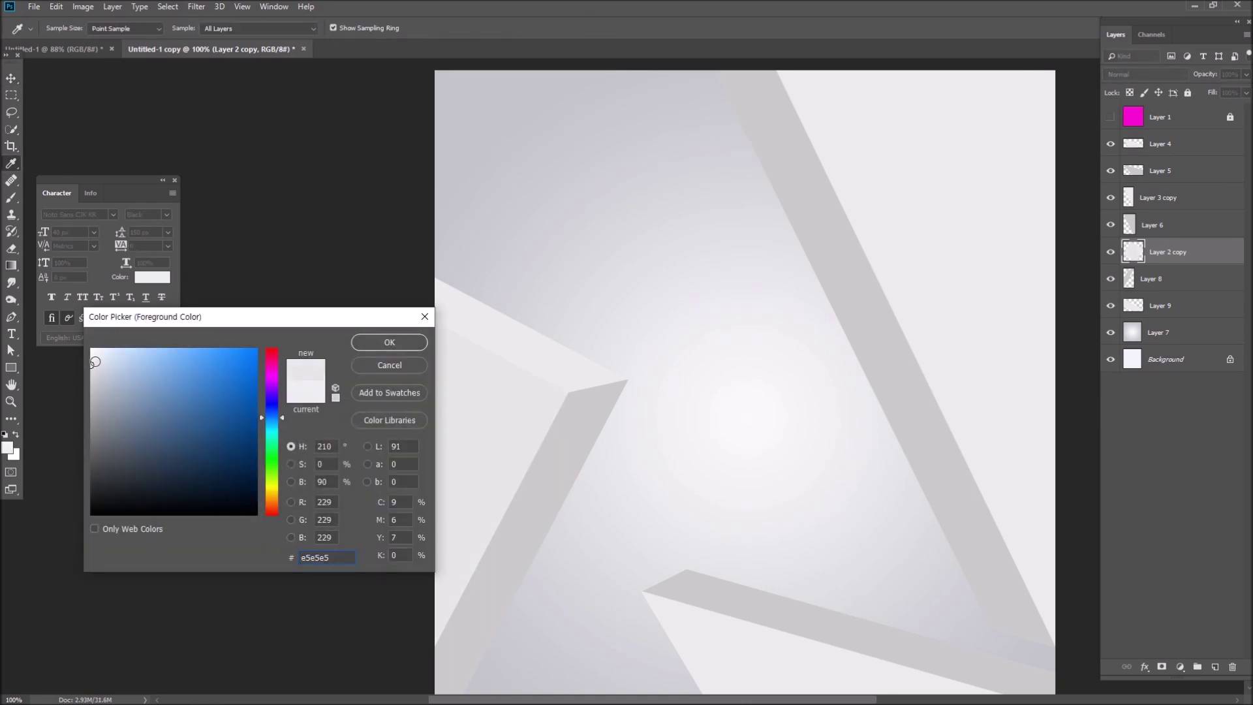
pyautogui.press('Return')
# - Add a new layer clipped to the left inner face and choose a darker blue-grey brush colour
pyautogui.click(1215, 667)
pyautogui.keyDown('alt'); pyautogui.click(1130, 266); pyautogui.keyUp('alt')
pyautogui.press('b')
pyautogui.click(5, 449)
pyautogui.click(107, 404)
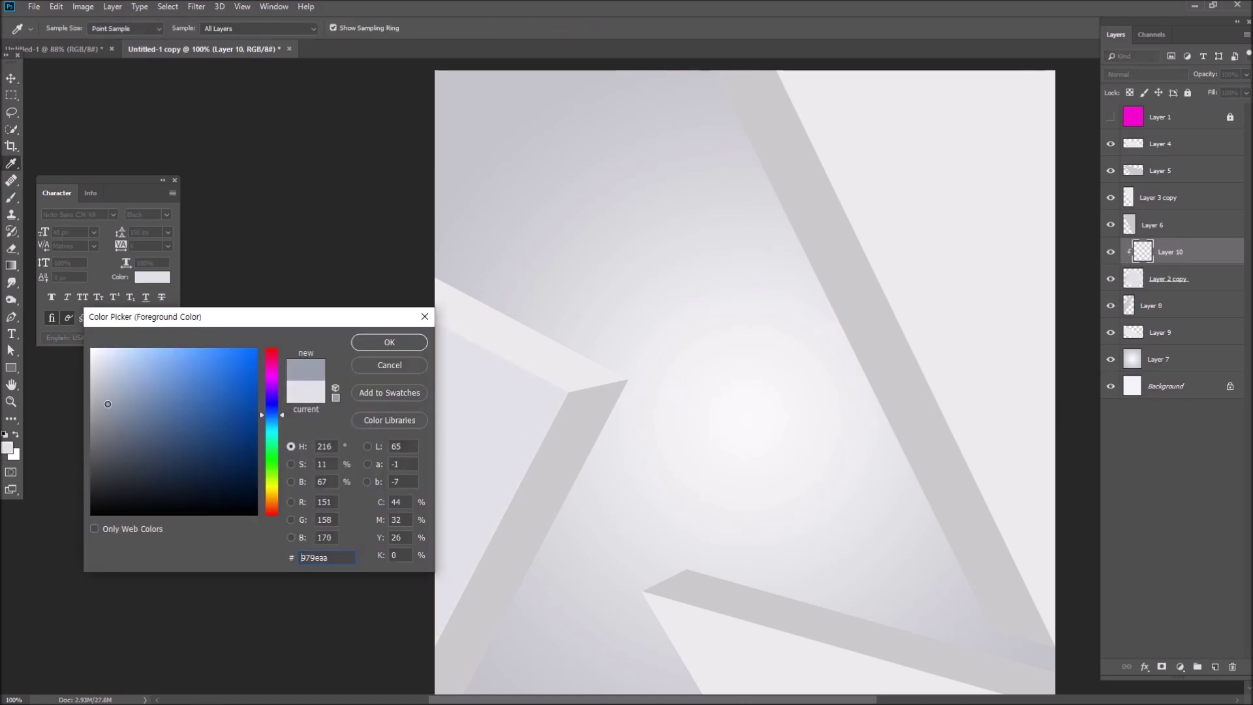
pyautogui.click(372, 340)
pyautogui.scroll(-3, 424, 529)
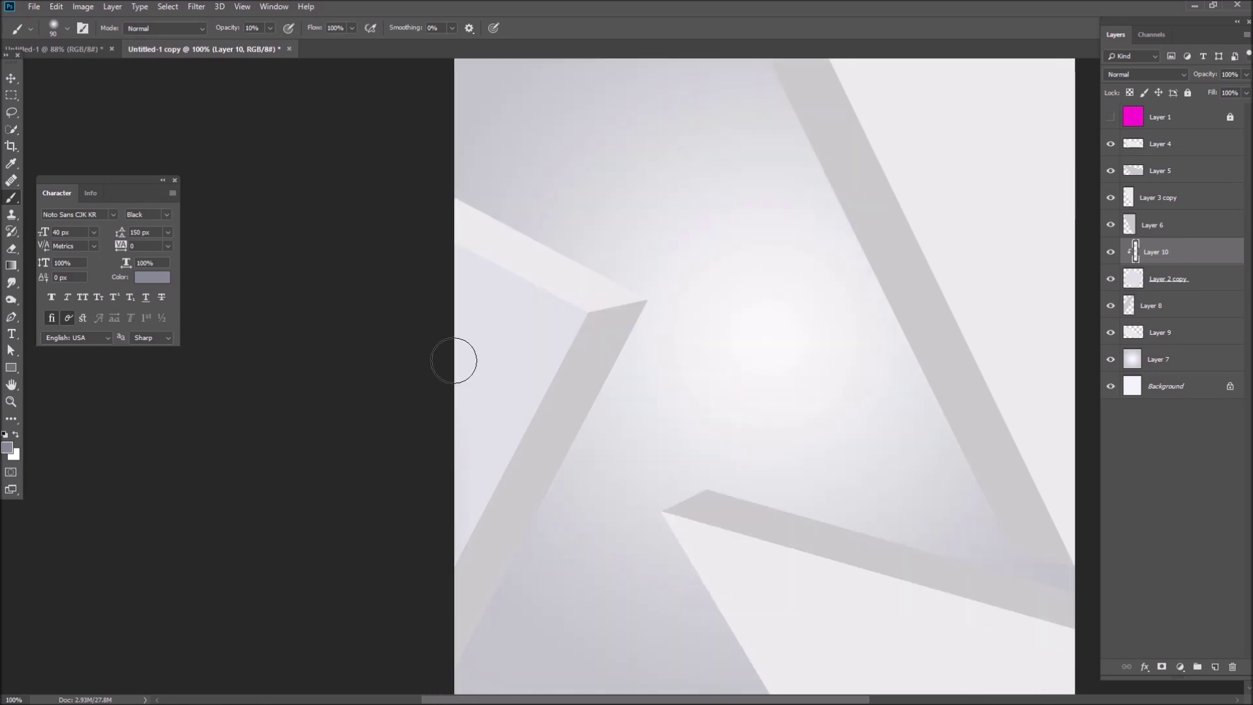
# - Brush soft shading along the inner face's outer canvas edge with a 200 px brush at 15% opacity
pyautogui.press('1')
pyautogui.press('5')
pyautogui.press(']')
pyautogui.press(']')
pyautogui.press(']')
pyautogui.press(']')
pyautogui.press(']')
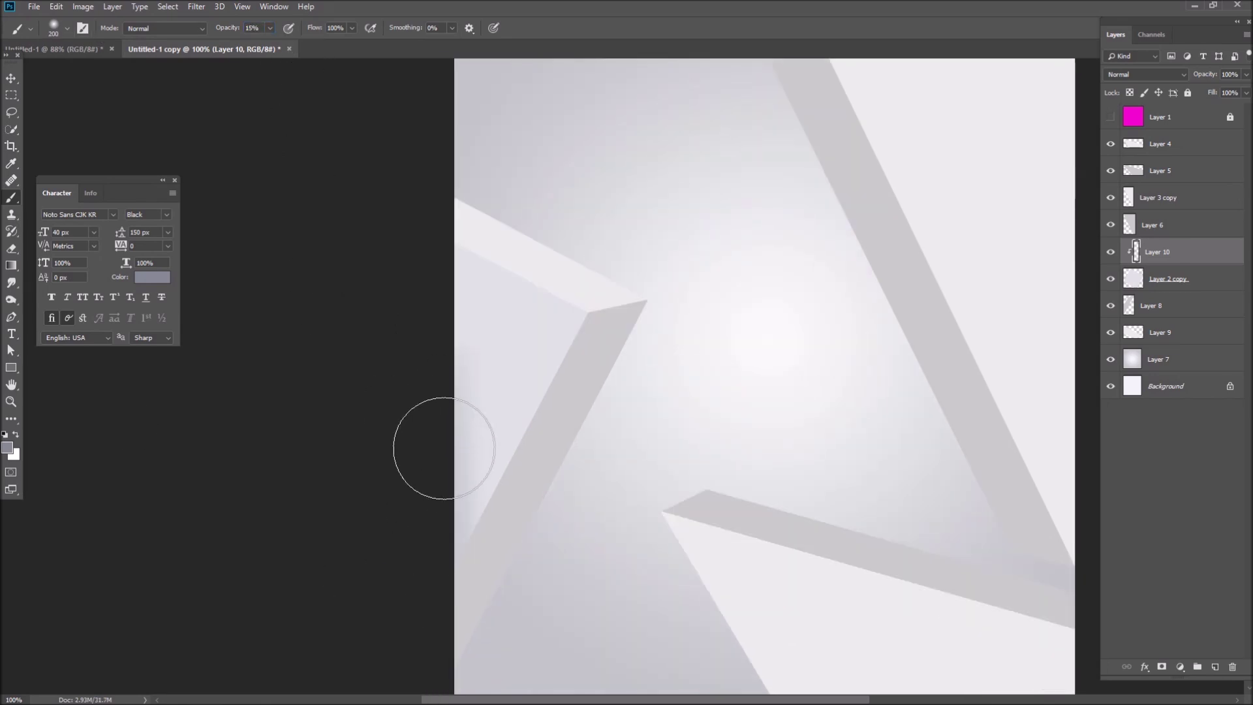
pyautogui.moveTo(419, 376)
pyautogui.mouseDown()
pyautogui.moveTo(414, 594)
pyautogui.moveTo(395, 590)
pyautogui.moveTo(517, 498)
pyautogui.mouseUp()
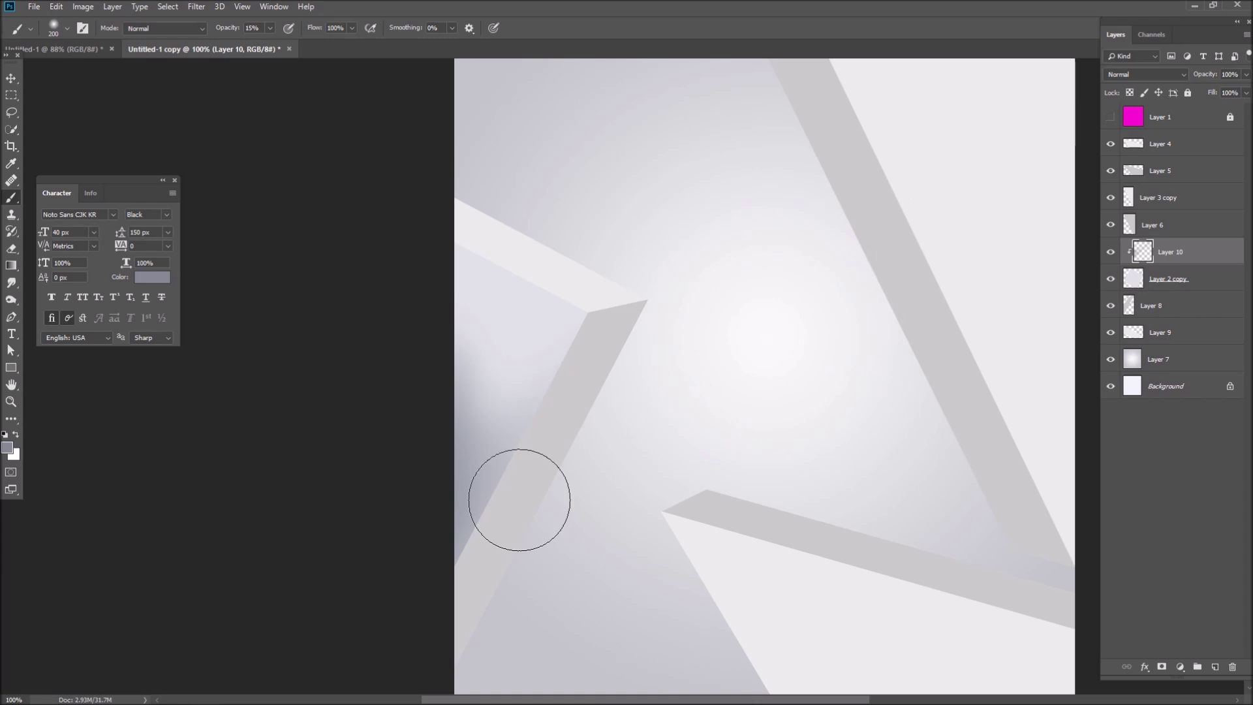
pyautogui.keyDown('ctrl'); pyautogui.click(513, 533); pyautogui.keyUp('ctrl')
pyautogui.keyDown('ctrl'); pyautogui.click(456, 519); pyautogui.keyUp('ctrl')
# - Choose a lighter blue-grey, shade the inner face near its pointed corner, and switch to the Eraser for touch-up
pyautogui.click(7, 448)
pyautogui.click(106, 398)
pyautogui.click(389, 342)
pyautogui.moveTo(629, 295)
pyautogui.mouseDown()
pyautogui.moveTo(584, 258)
pyautogui.moveTo(652, 294)
pyautogui.mouseUp()
pyautogui.moveTo(717, 329); pyautogui.dragTo(421, 594)
pyautogui.moveTo(587, 376)
pyautogui.mouseDown()
pyautogui.moveTo(568, 498)
pyautogui.moveTo(506, 524)
pyautogui.mouseUp()
pyautogui.press('v')
pyautogui.press('e')
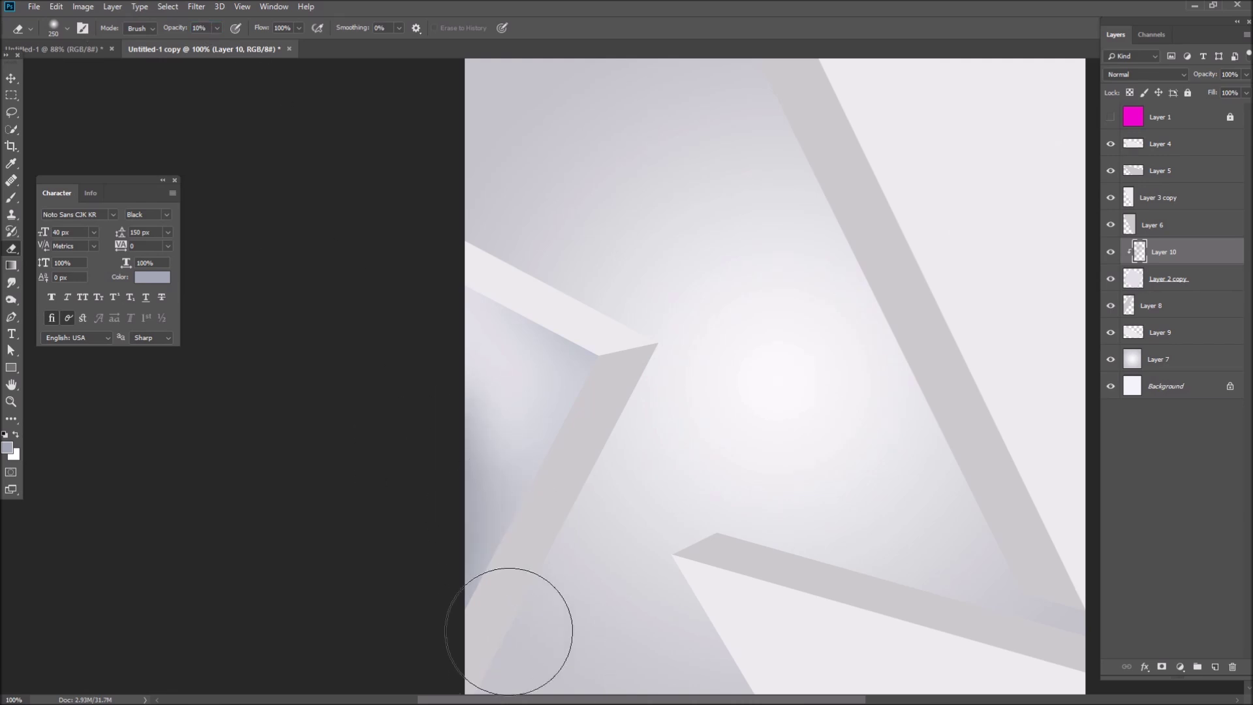
pyautogui.press('v')
# - Add a new layer clipped to the left band's upper arm and set the foreground colour to #e1e2e5
pyautogui.click(1160, 332)
pyautogui.click(1215, 666)
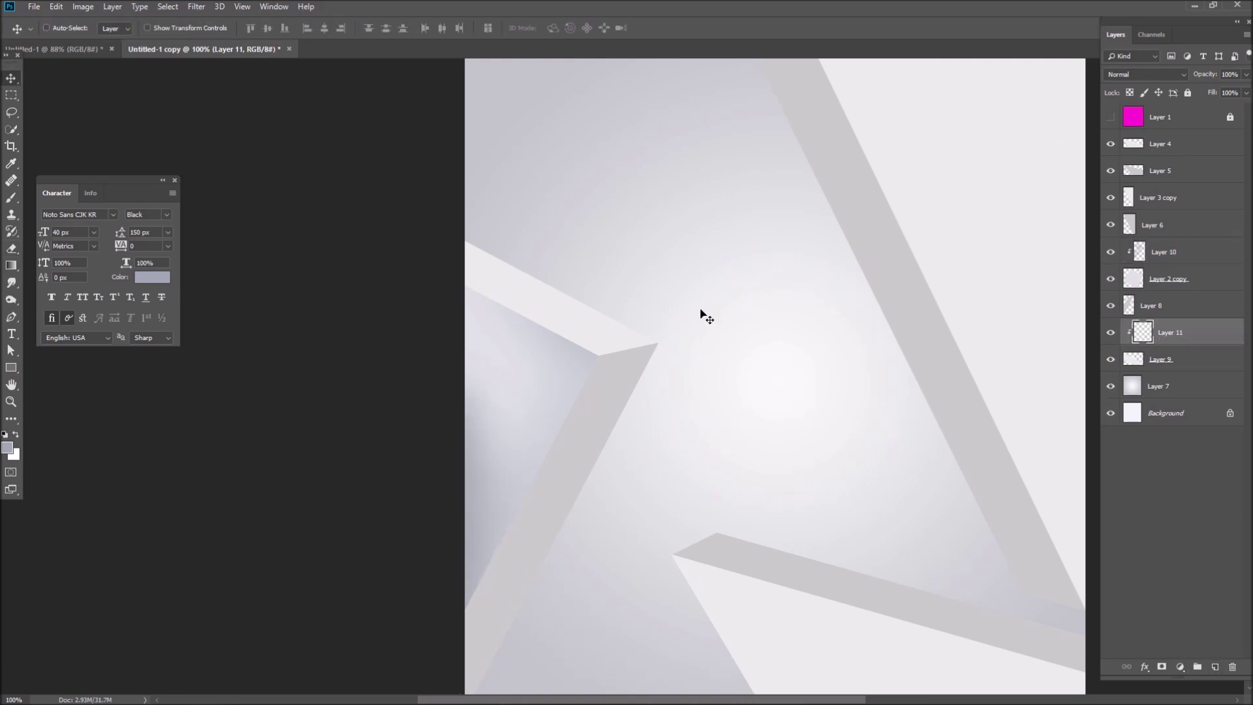
pyautogui.press('i')
pyautogui.click(598, 337)
pyautogui.click(7, 447)
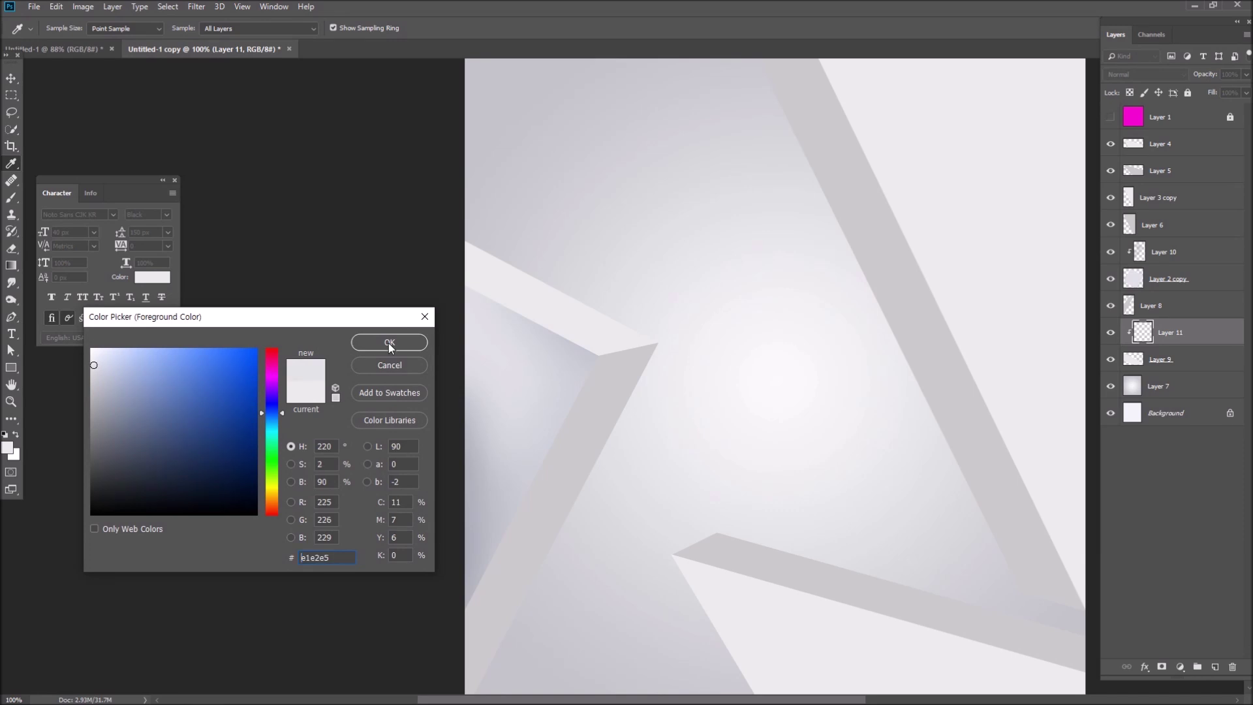
pyautogui.click(389, 342)
# - Brush subtle shading onto the upper arm near its inner corner, using 20% brush opacity
pyautogui.press('b')
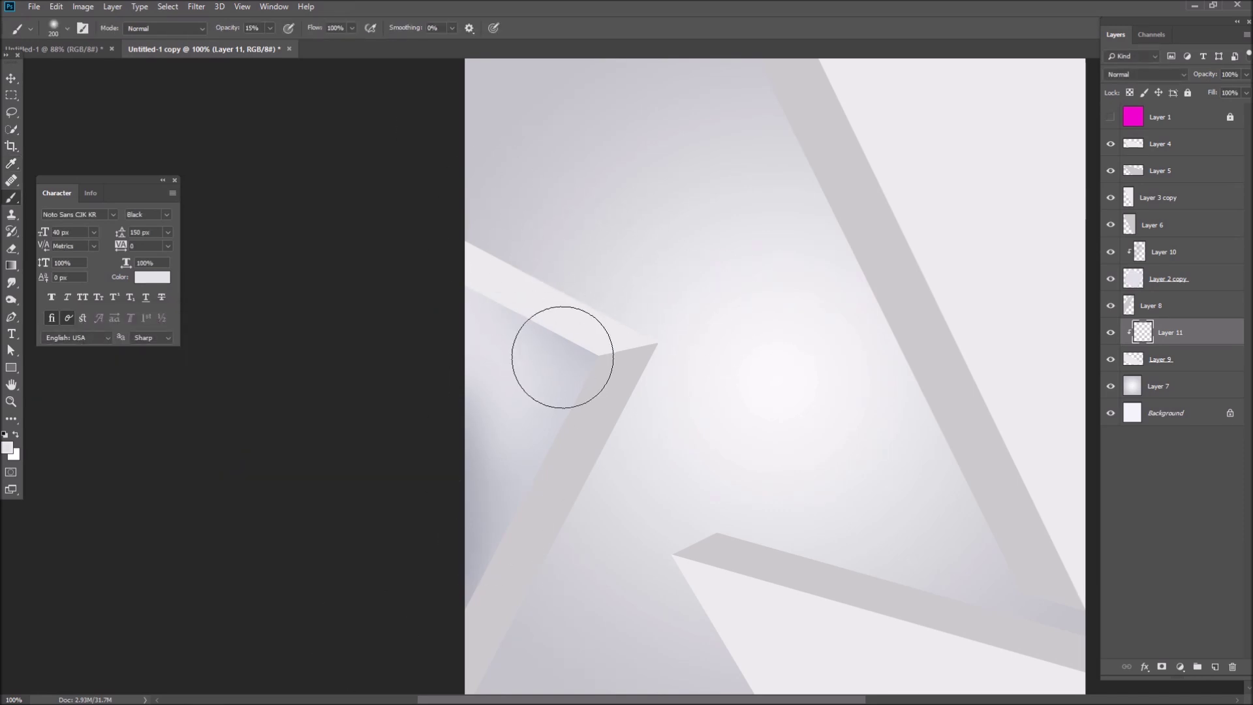
pyautogui.moveTo(596, 348); pyautogui.dragTo(601, 345)
pyautogui.press('Return')
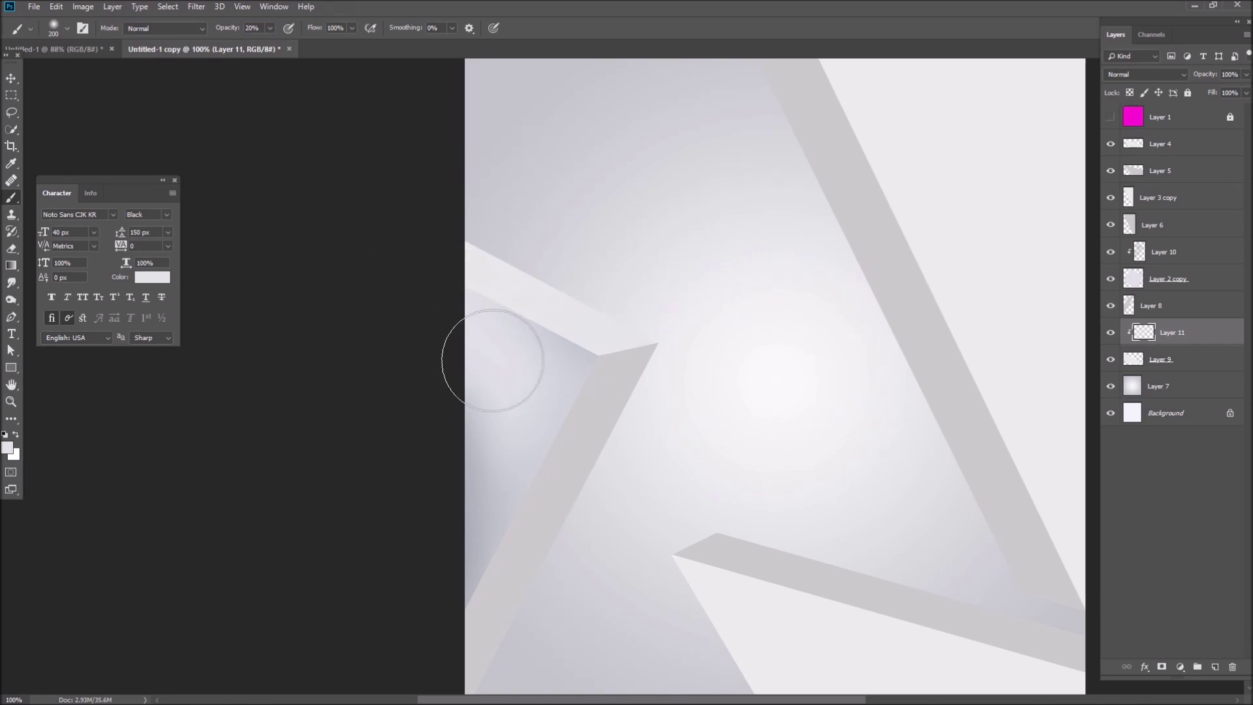
# - Recolour the left band's lower arm from neutral grey to a lavender grey
pyautogui.press('v')
pyautogui.hotkey('alt', ']')
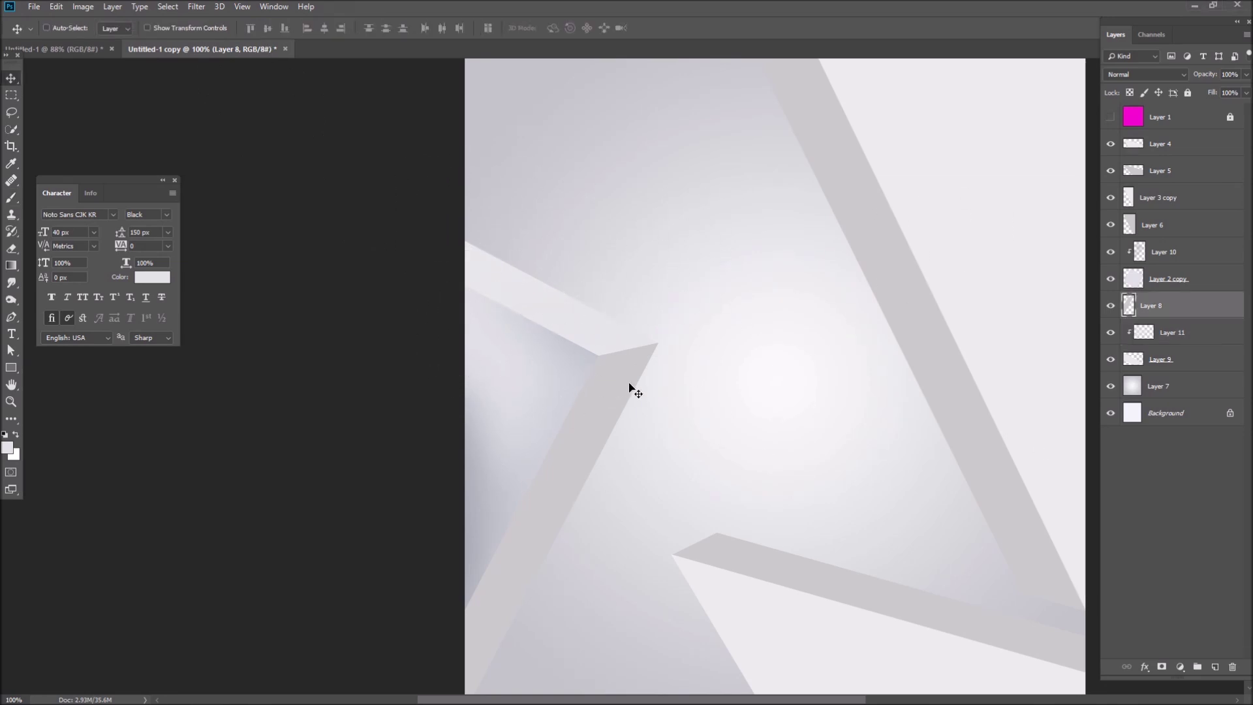
pyautogui.press('i')
pyautogui.click(8, 448)
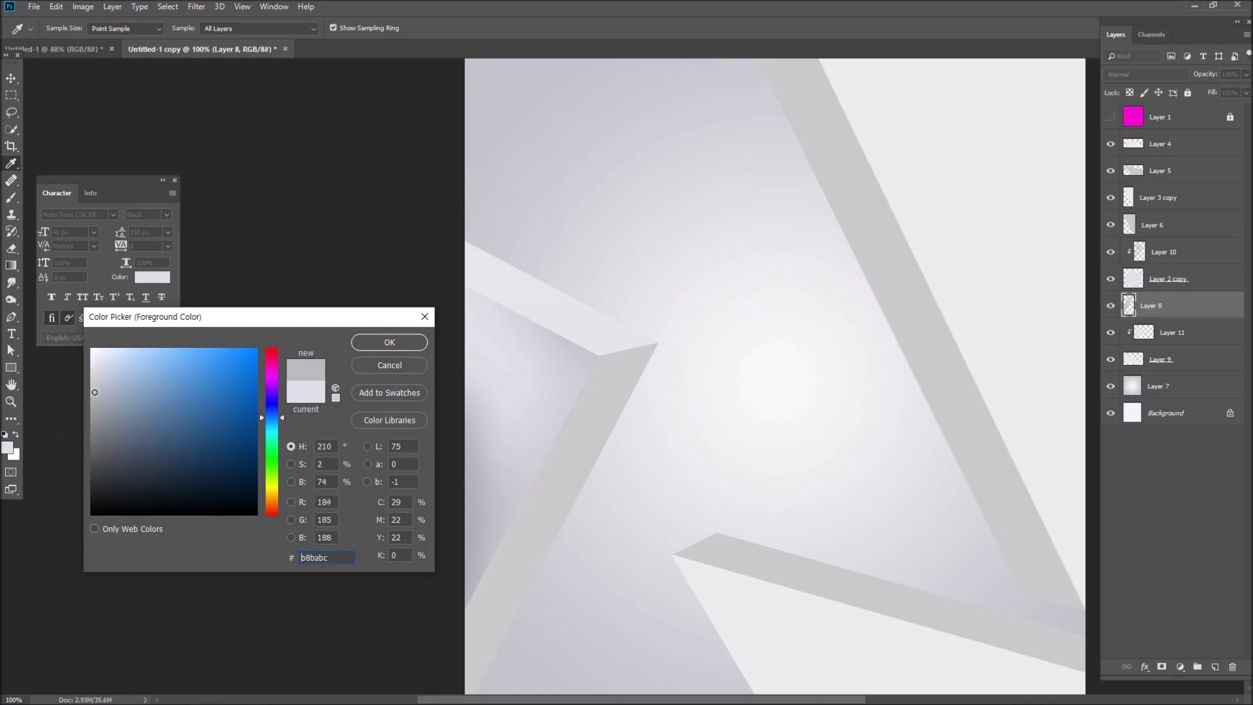
pyautogui.click(100, 375)
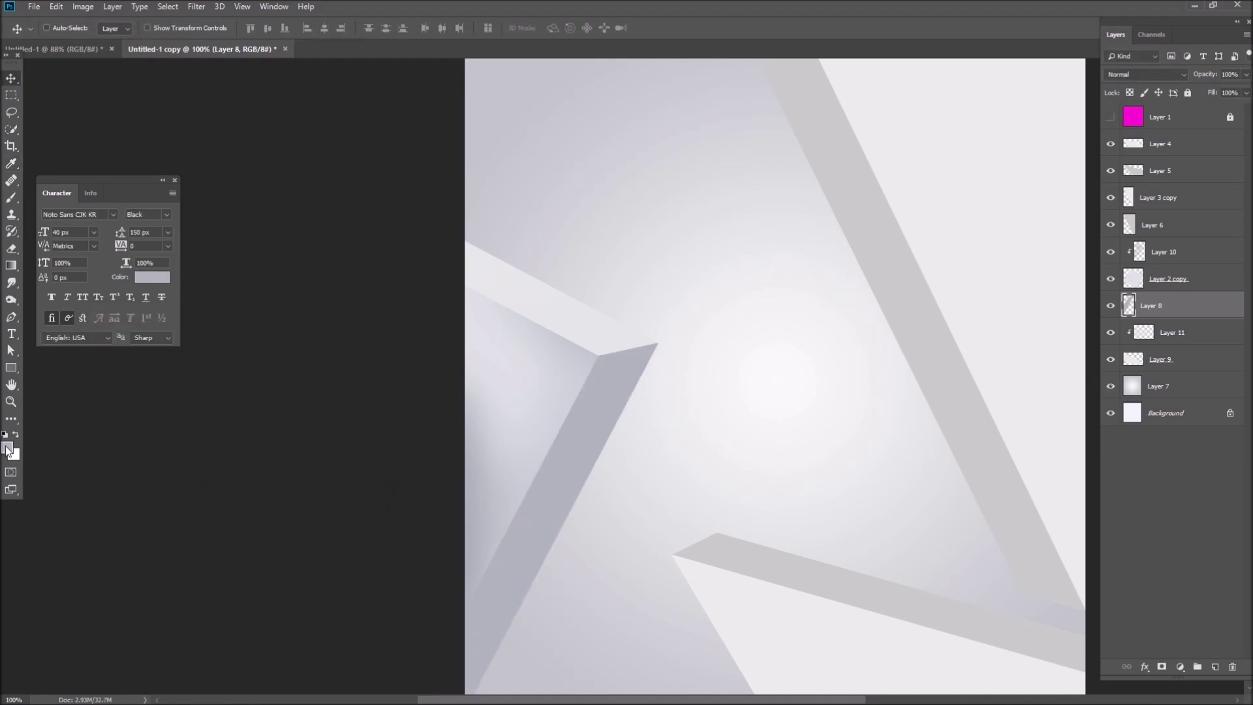
pyautogui.press('Return')
pyautogui.press('v')
pyautogui.hscroll(2, 532, 504)
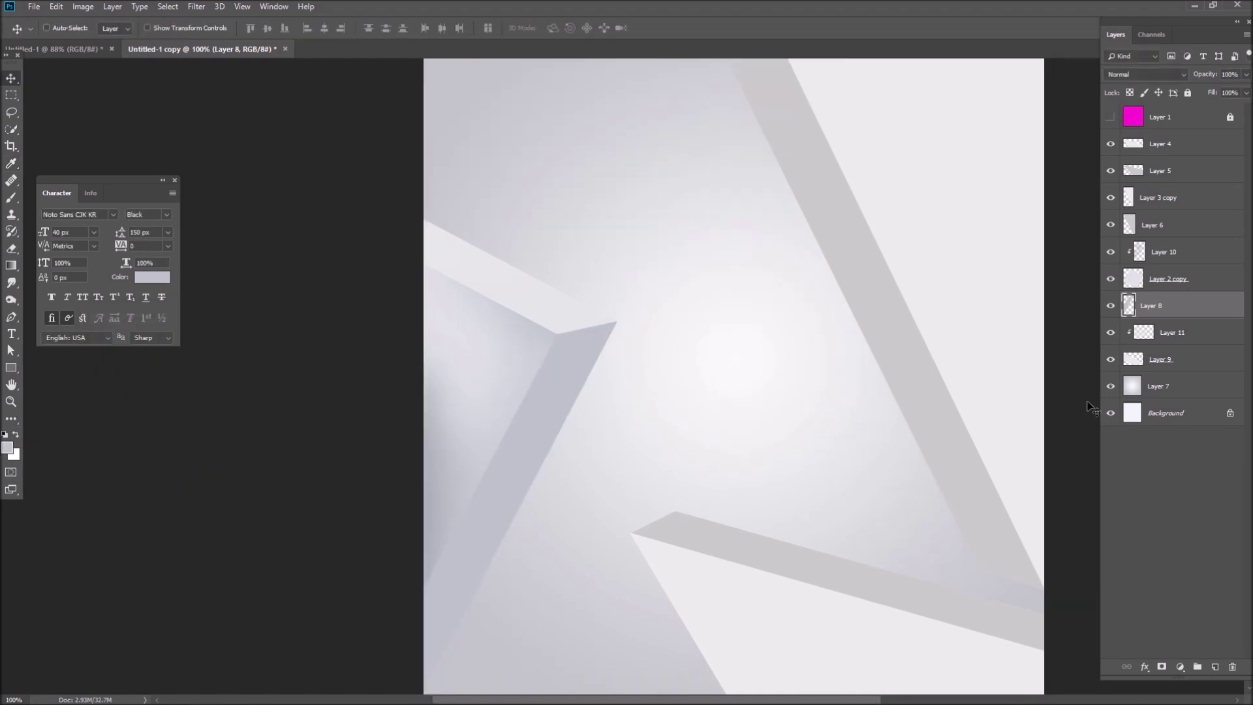
# - On a new layer clipped to the lower arm, brush darker grey shading over its lower end and inner edge
pyautogui.click(1215, 667)
pyautogui.press('i')
pyautogui.click(7, 447)
pyautogui.press('Return')
pyautogui.press('b')
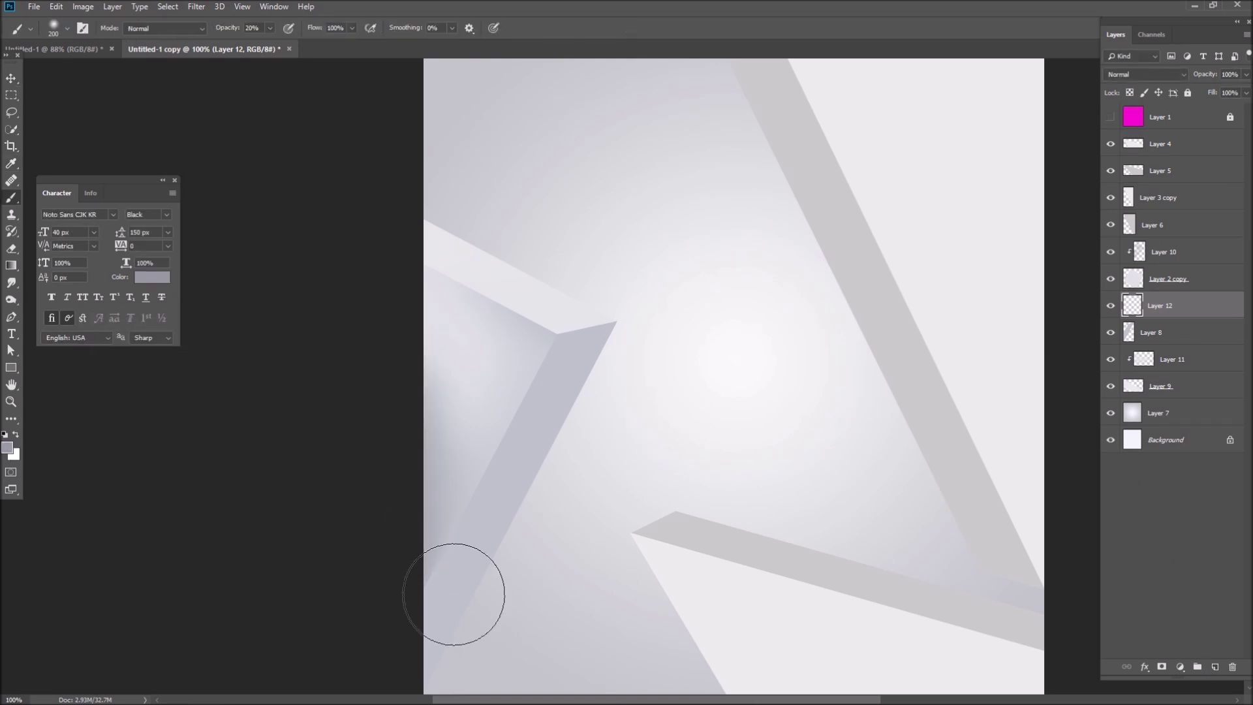
pyautogui.scroll(-3, 468, 581)
pyautogui.moveTo(467, 581)
pyautogui.mouseDown()
pyautogui.moveTo(419, 377)
pyautogui.moveTo(741, 461)
pyautogui.mouseUp()
pyautogui.hotkey('ctrl', 'alt', 'g')
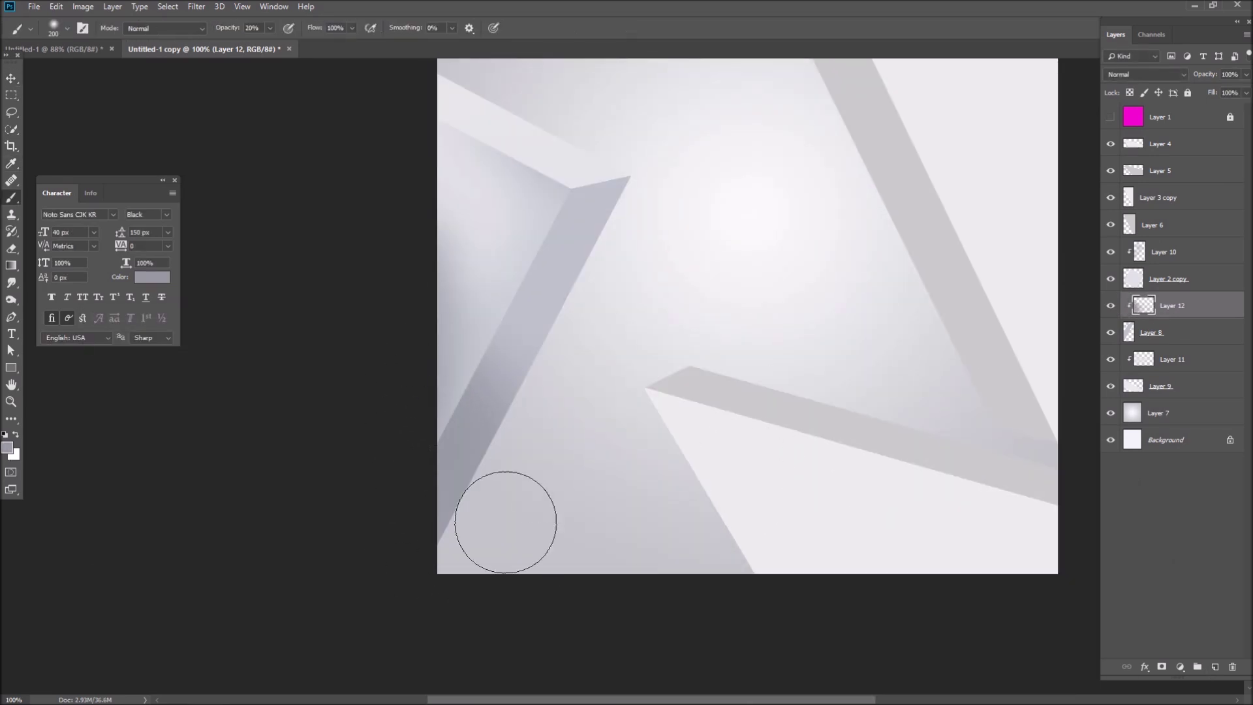
pyautogui.press('[')
pyautogui.moveTo(567, 178); pyautogui.dragTo(551, 190)
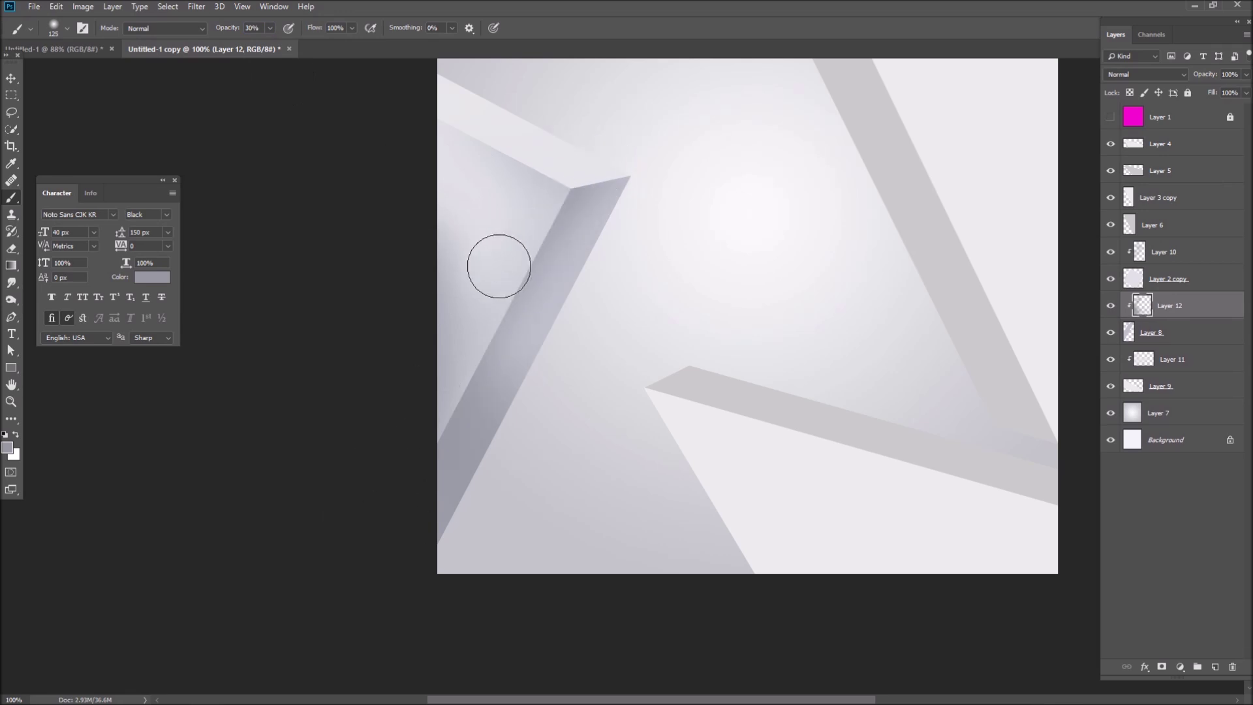
# - Choose a darker grey and deepen the lower arm's shading with the brush at 10% opacity
pyautogui.click(7, 447)
pyautogui.click(392, 342)
pyautogui.press('1')
pyautogui.press('0')
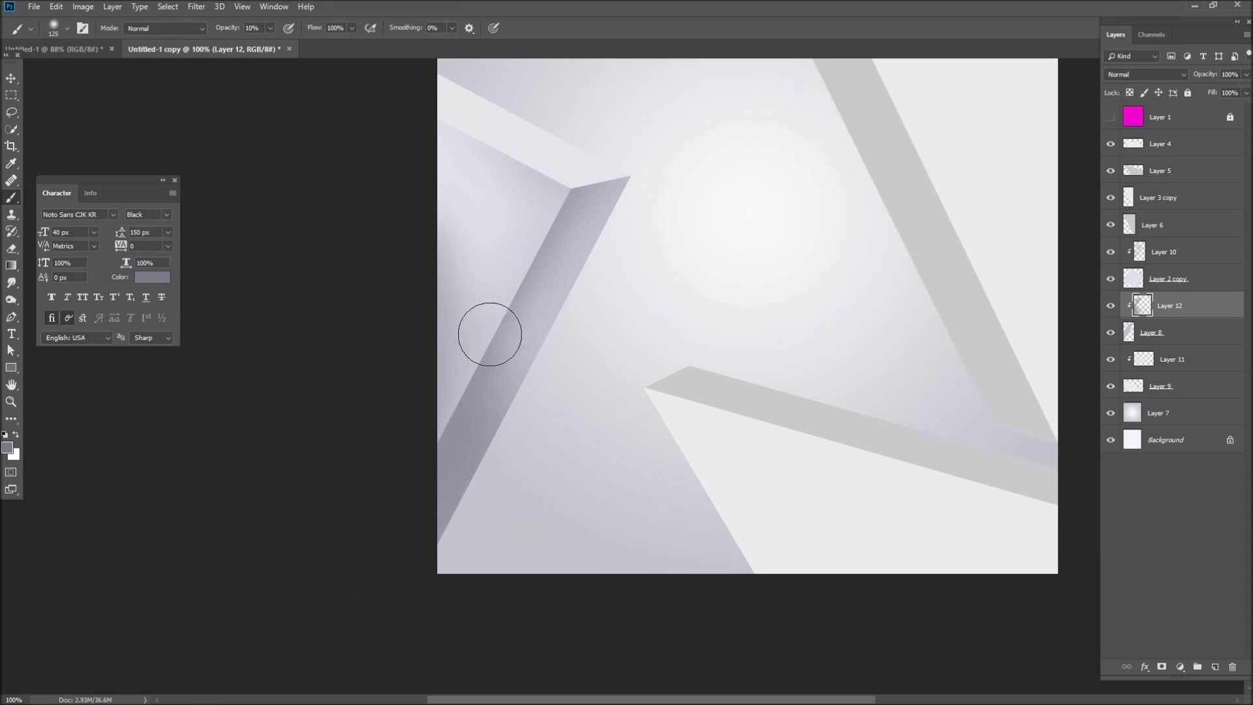
pyautogui.scroll(3, 490, 334)
pyautogui.hscroll(3, 454, 355)
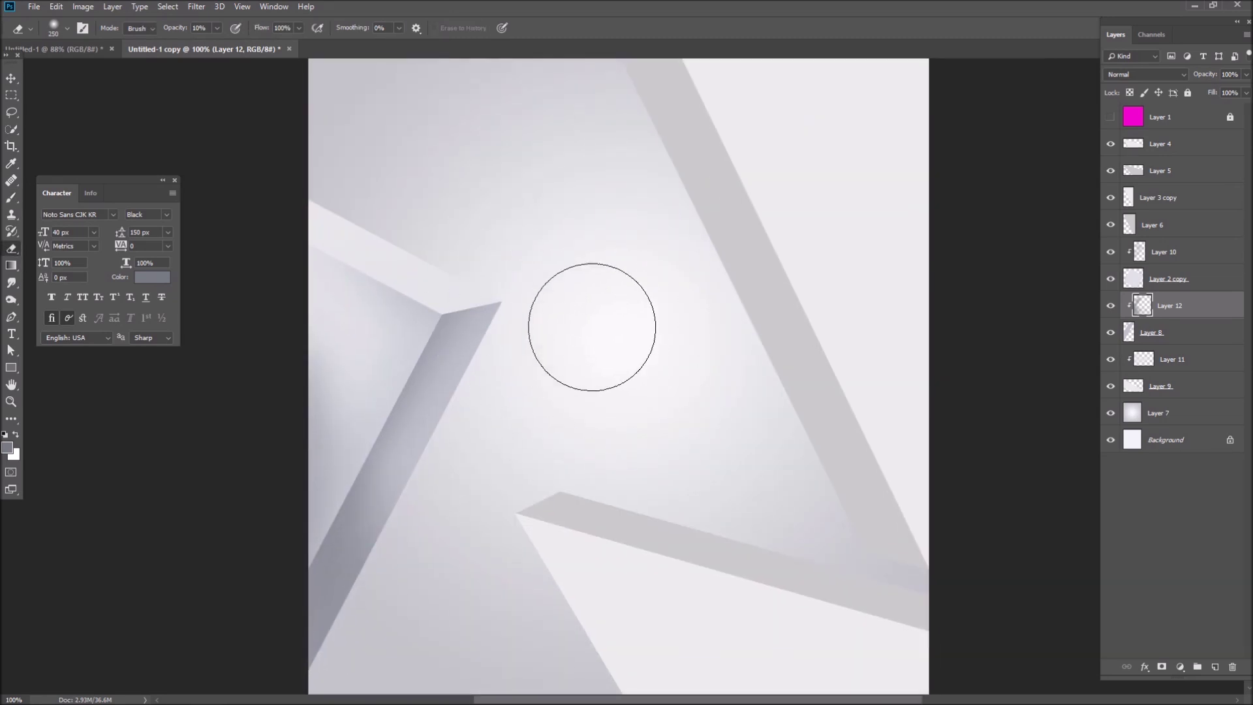
# - Refill the lower arm's base layer with a paler lavender grey beneath its shading
pyautogui.press('i')
pyautogui.click(1152, 332)
pyautogui.click(152, 277)
pyautogui.click(101, 380)
pyautogui.press('Return')
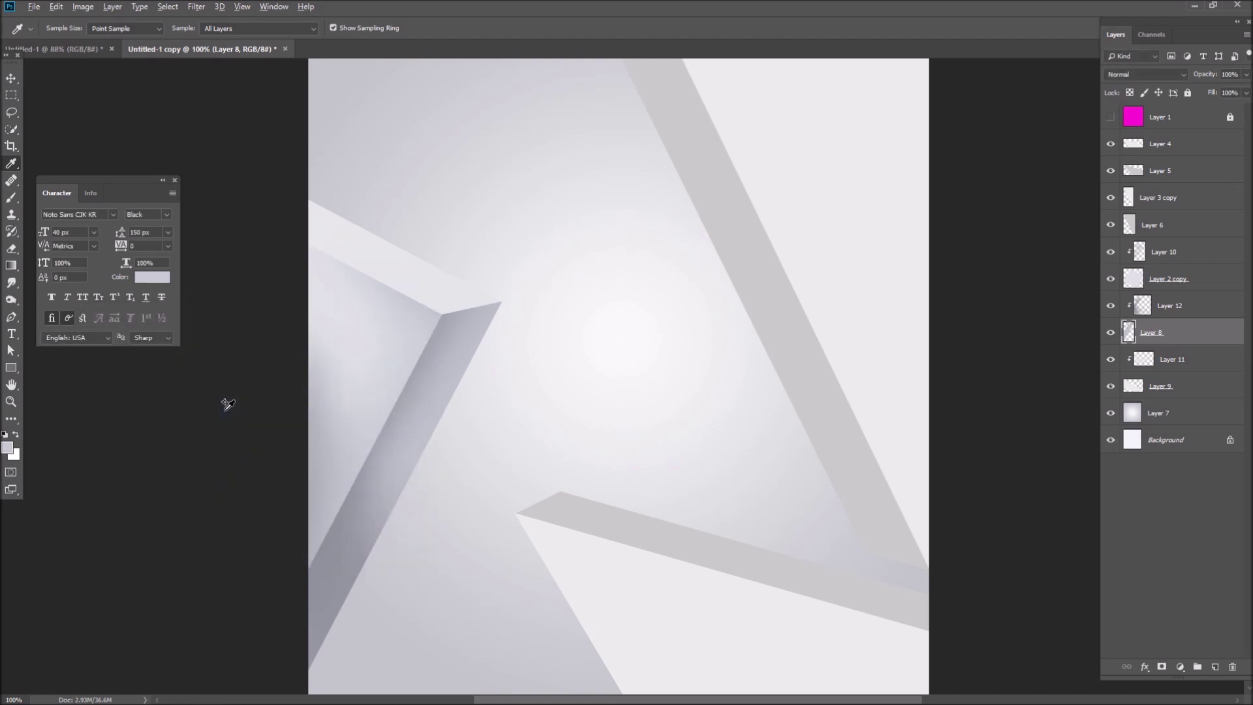
pyautogui.press('v')
# - Return to the lower arm's shading layer and touch it up in a mid grey at 10% brush opacity
pyautogui.scroll(-3, 440, 448)
pyautogui.hscroll(-3, 439, 448)
pyautogui.keyDown('ctrl'); pyautogui.click(468, 489); pyautogui.keyUp('ctrl')
pyautogui.press('b')
pyautogui.click(7, 447)
pyautogui.click(406, 503)
pyautogui.press('Return')
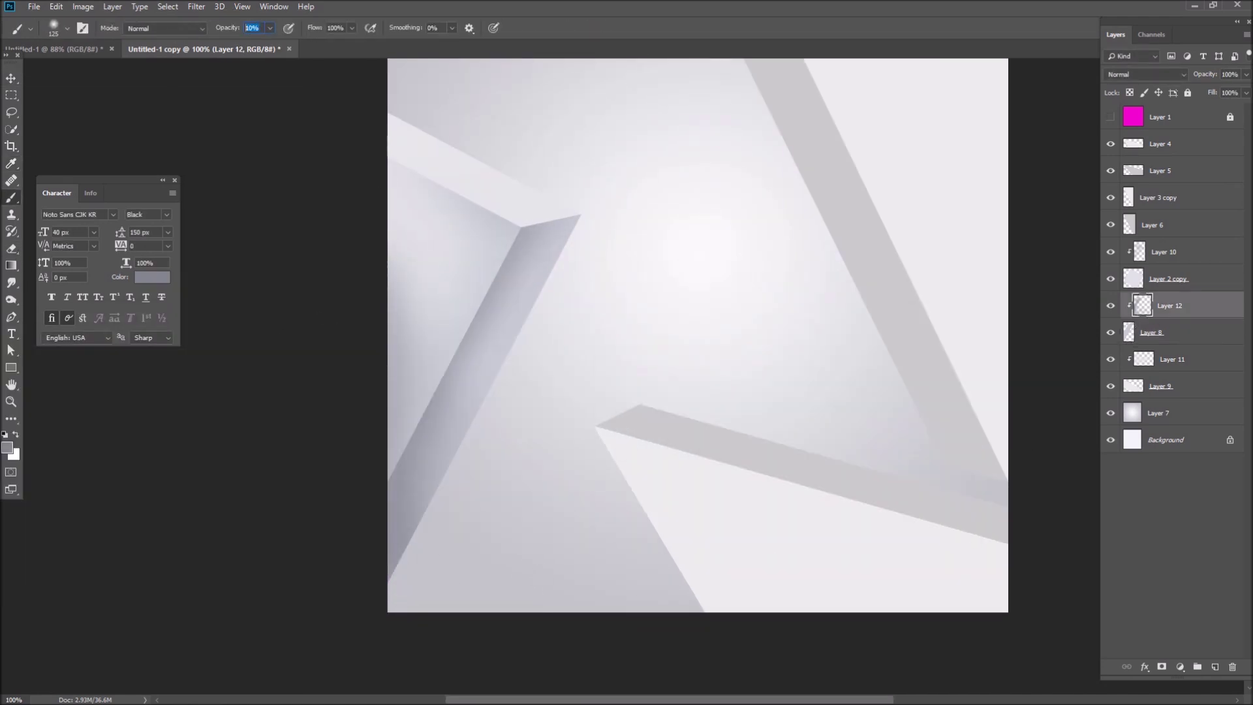
pyautogui.press('v')
pyautogui.scroll(2, 509, 425)
pyautogui.hscroll(2, 510, 425)
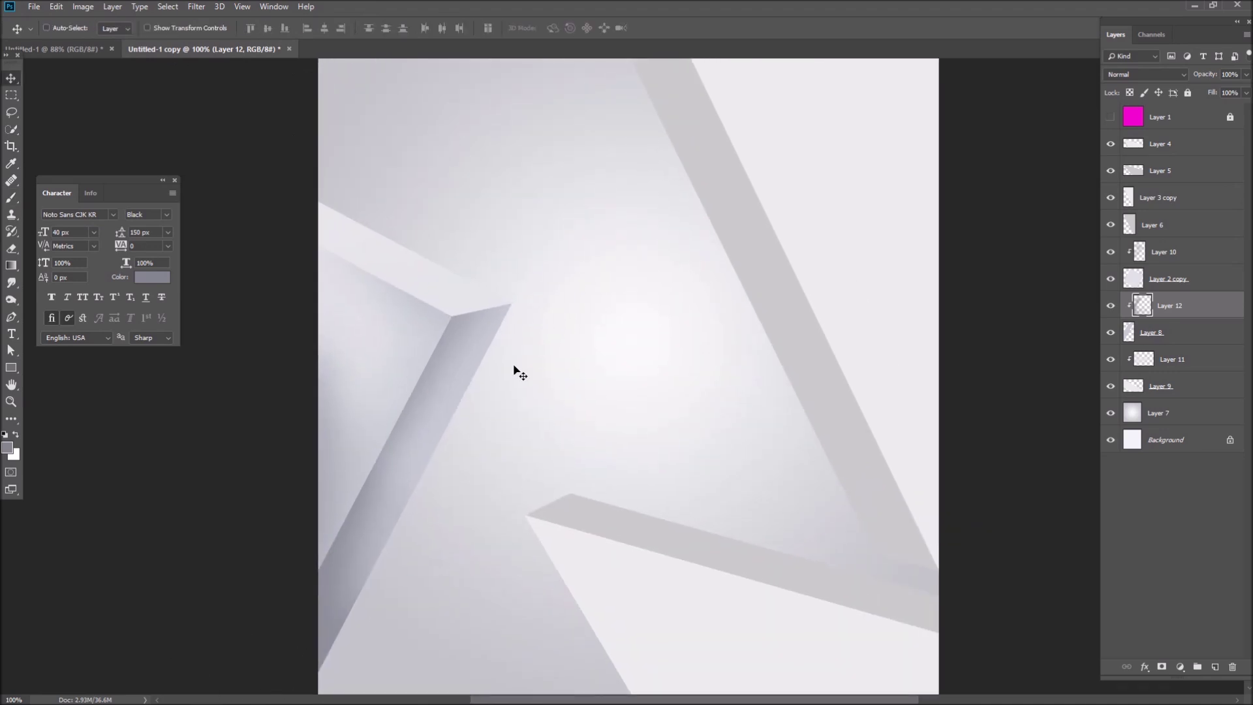
# - Select the light triangle on the canvas's right side, sample its colour, and add a new layer clipped to it
pyautogui.hscroll(2, 625, 312)
pyautogui.keyDown('ctrl'); pyautogui.click(711, 233); pyautogui.keyUp('ctrl')
pyautogui.press('i')
pyautogui.click(727, 173)
pyautogui.click(7, 447)
pyautogui.press('Return')
pyautogui.press('v')
pyautogui.click(1217, 666)
pyautogui.hotkey('ctrl', 'alt', 'g')
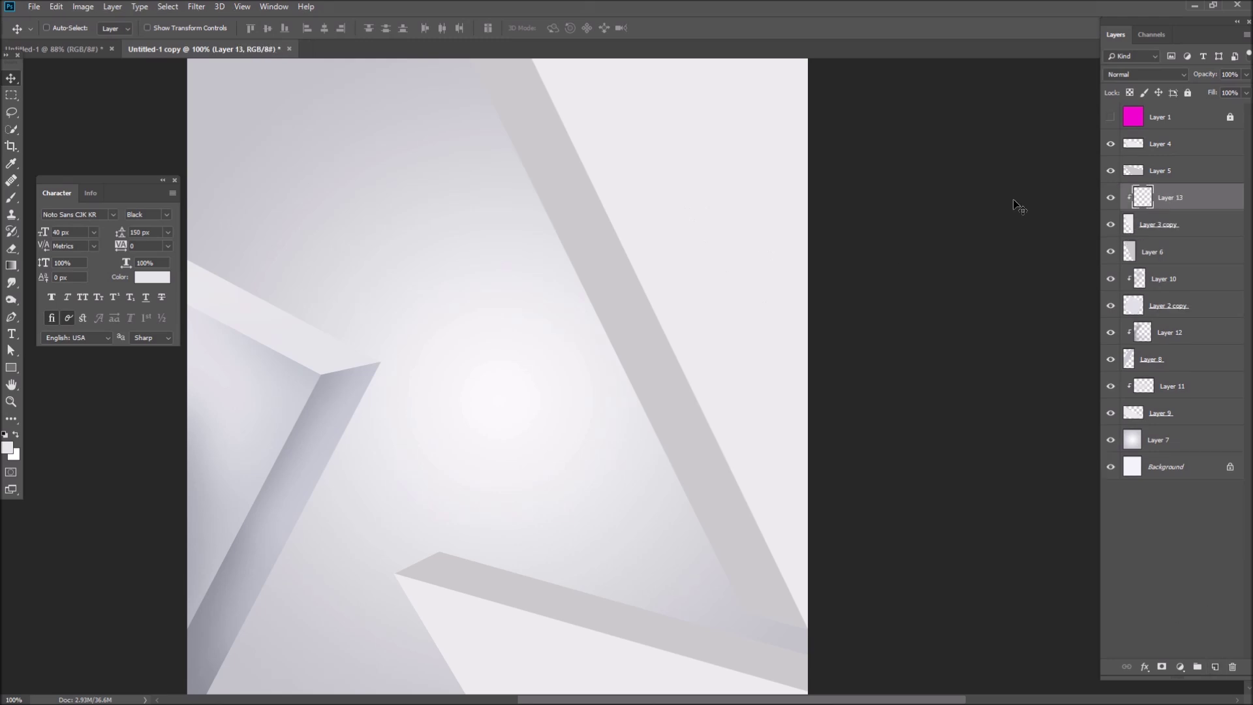
# - Pick a slightly darker light grey and brush it over the right triangle's upper outer corner with a 250 px brush
pyautogui.press('i')
pyautogui.click(7, 447)
pyautogui.press('Return')
pyautogui.press('b')
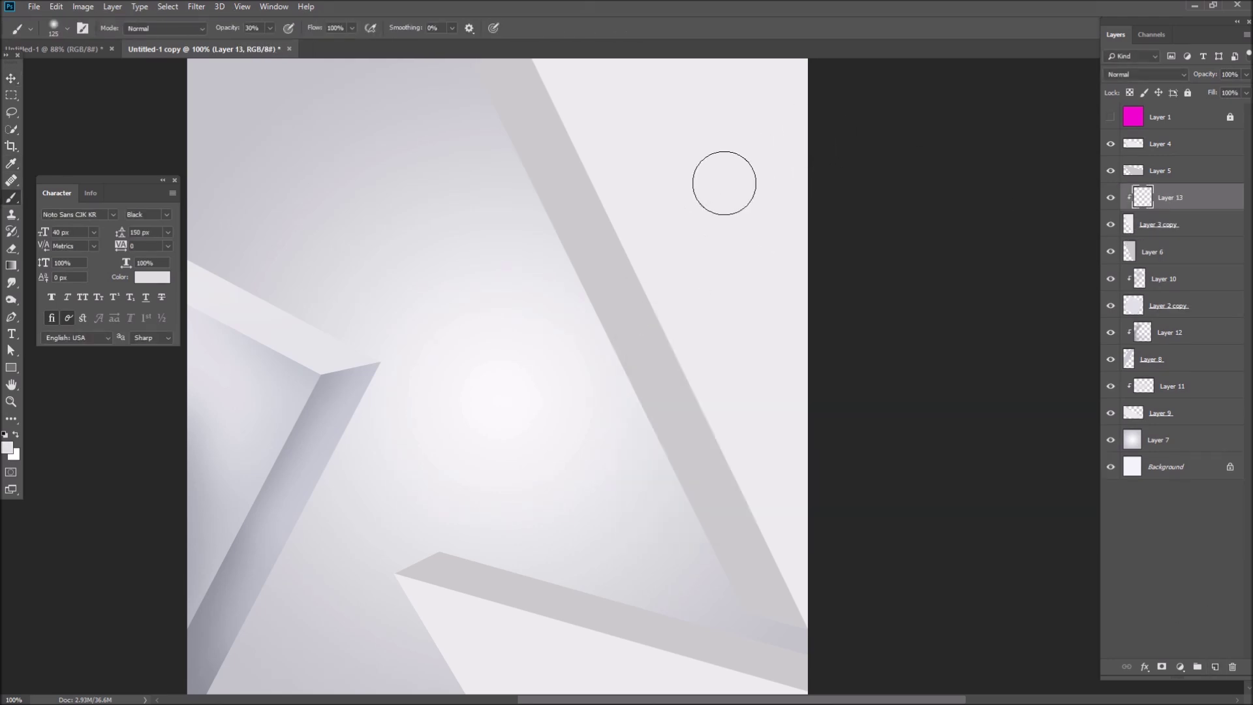
pyautogui.hotkey('ctrl', '-')
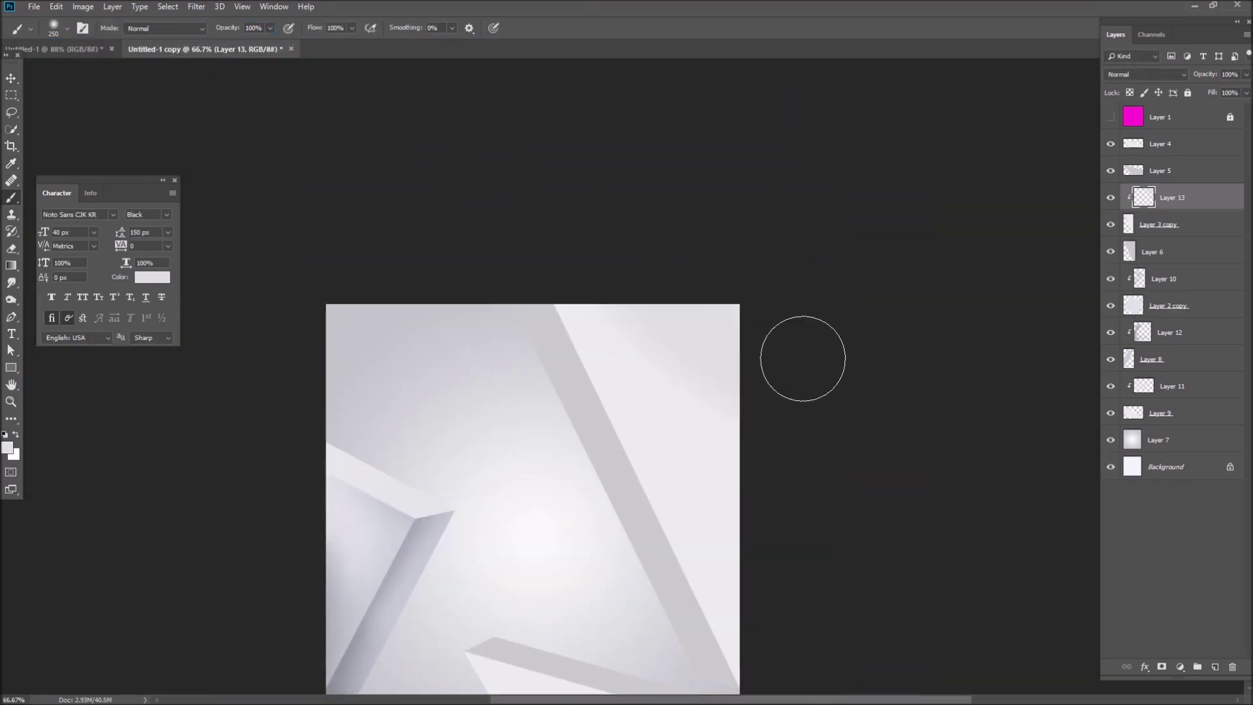
# - Change the brush colour to a lavender grey and shade the right triangle's upper outer corner at 30% opacity
pyautogui.click(8, 447)
pyautogui.click(667, 361)
pyautogui.press('Return')
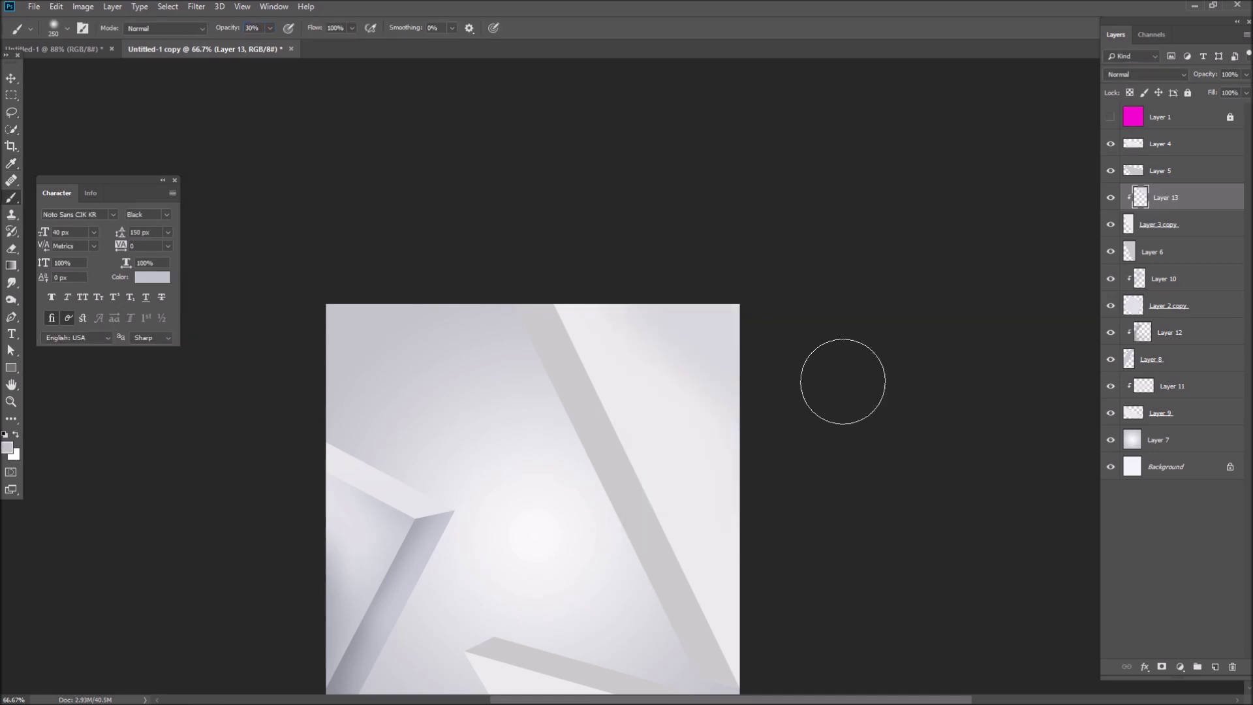
# - Select the grey band beside the right triangle and fill it with a light lavender grey
pyautogui.scroll(2, 585, 434)
pyautogui.press('v')
pyautogui.keyDown('ctrl'); pyautogui.click(713, 243); pyautogui.keyUp('ctrl')
pyautogui.scroll(2, 621, 157)
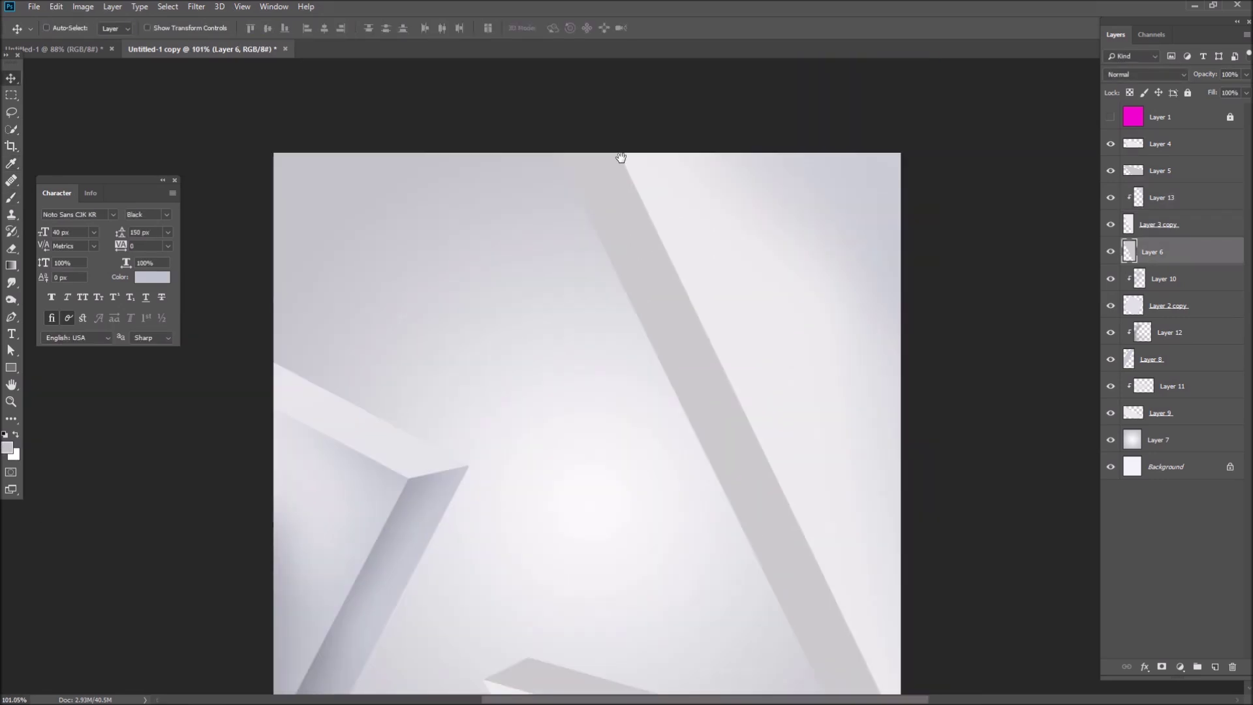
pyautogui.scroll(1, 620, 157)
pyautogui.hotkey('alt', 'BackSpace')
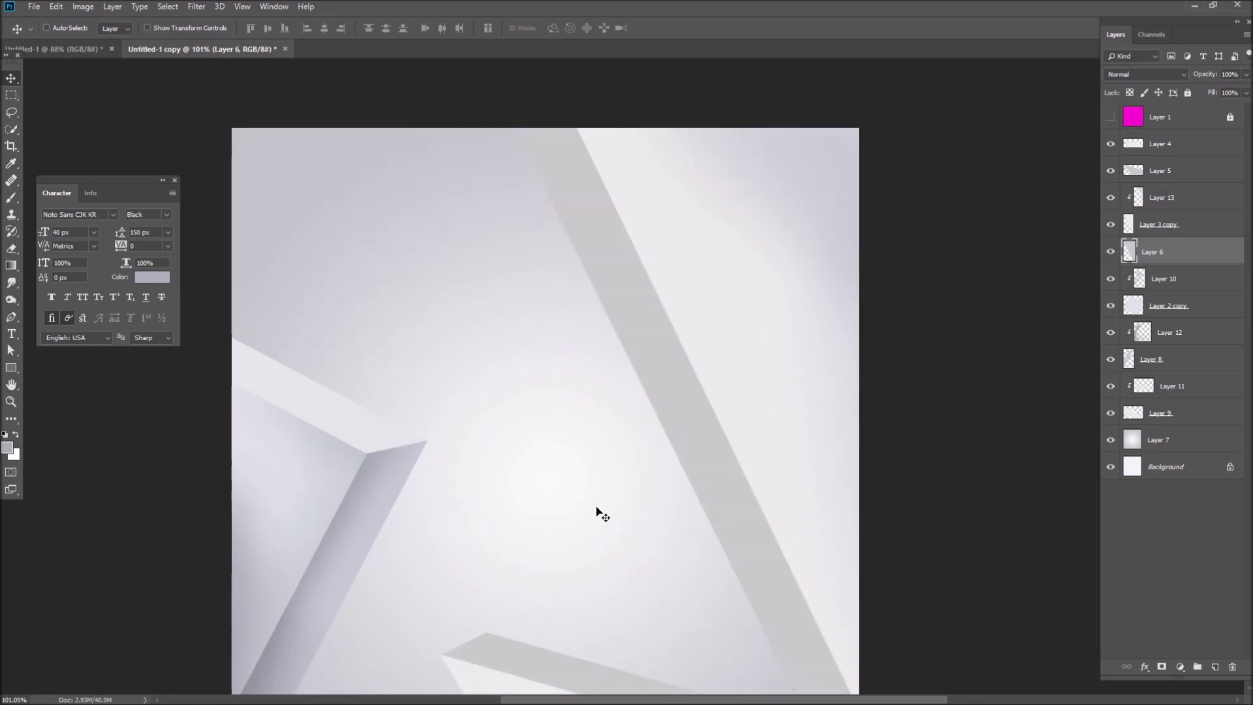
# - Clip a new layer to the right band, sample a lavender grey from the artwork, and brush the band's upper part at 30% opacity
pyautogui.hotkey('ctrl', 'shift', 'alt', 'n')
pyautogui.press('i')
pyautogui.click(352, 482)
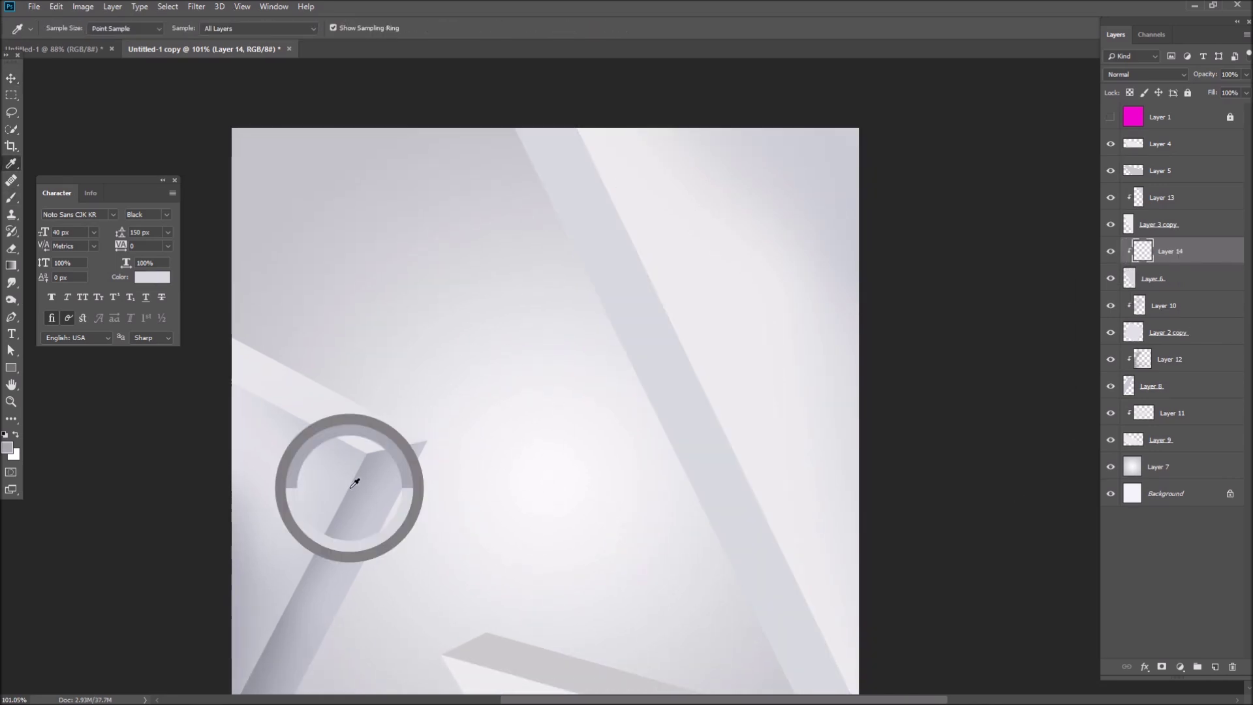
pyautogui.press('b')
pyautogui.hotkey('ctrl', 'alt', 'g')
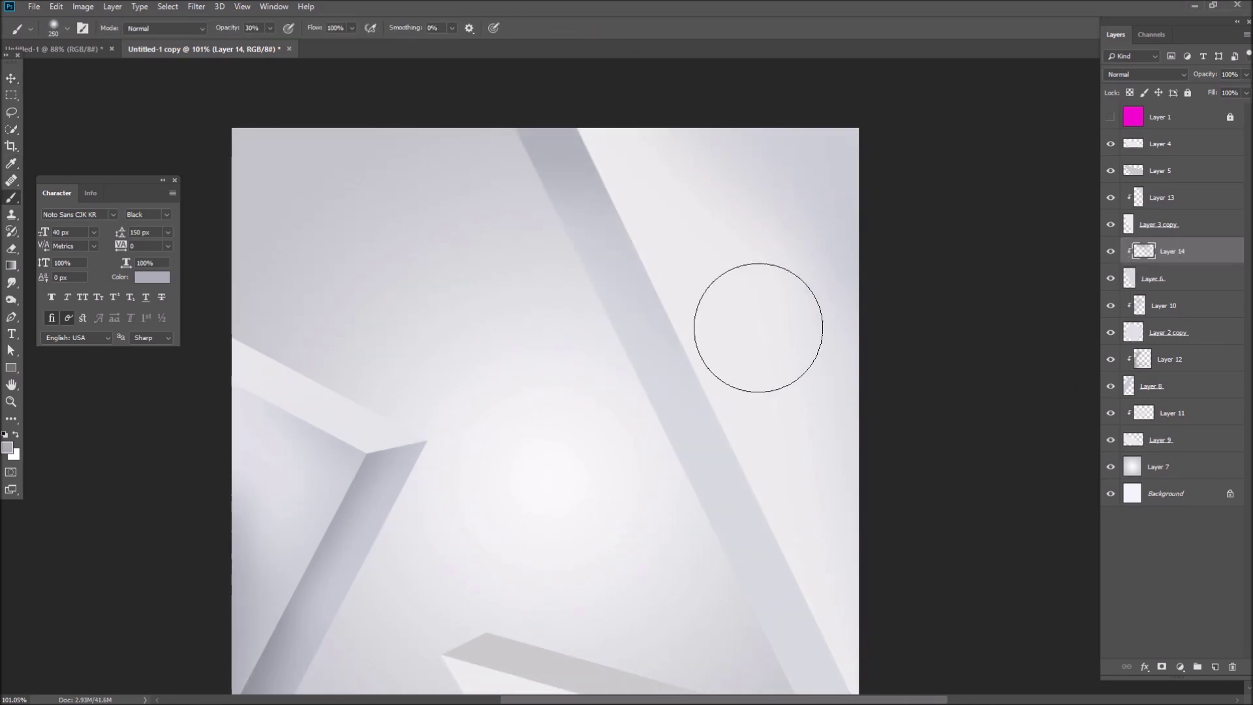
pyautogui.moveTo(652, 470); pyautogui.dragTo(548, 315)
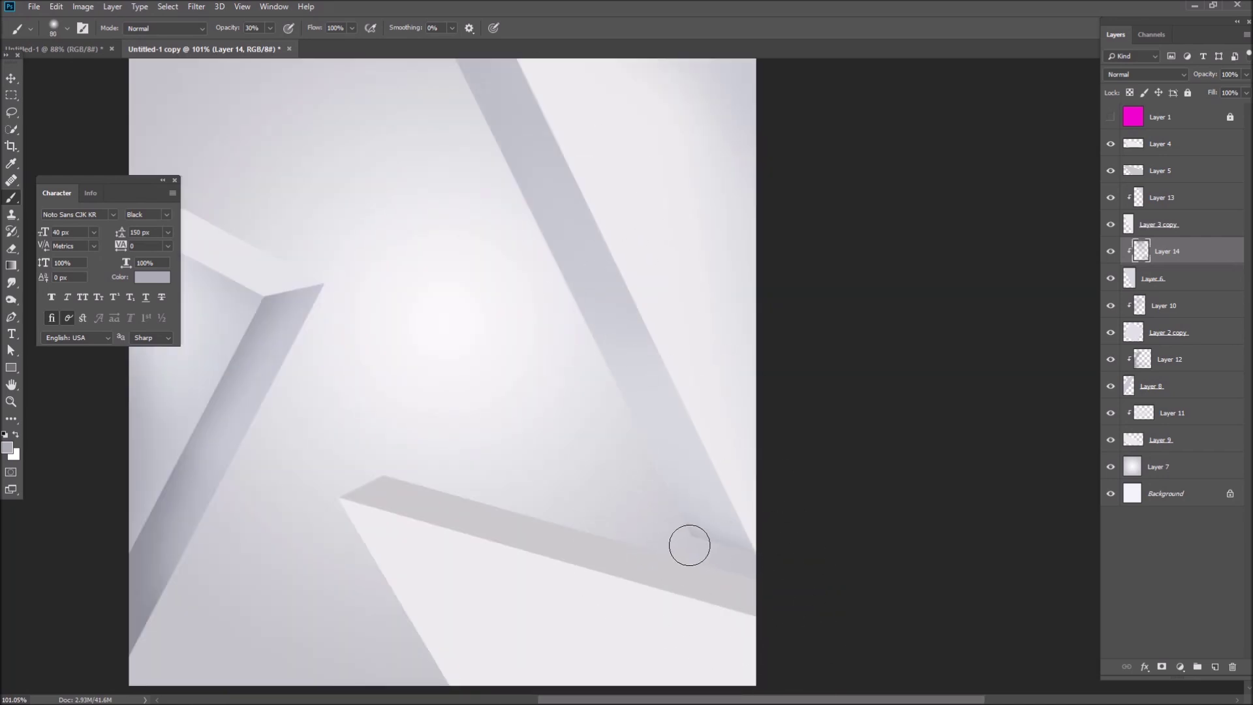
# - Shade the right band's lower end in a darker grey with a 60 px brush
pyautogui.moveTo(689, 545); pyautogui.dragTo(653, 439)
pyautogui.press('Return')
pyautogui.press(']')
pyautogui.press(']')
pyautogui.press(']')
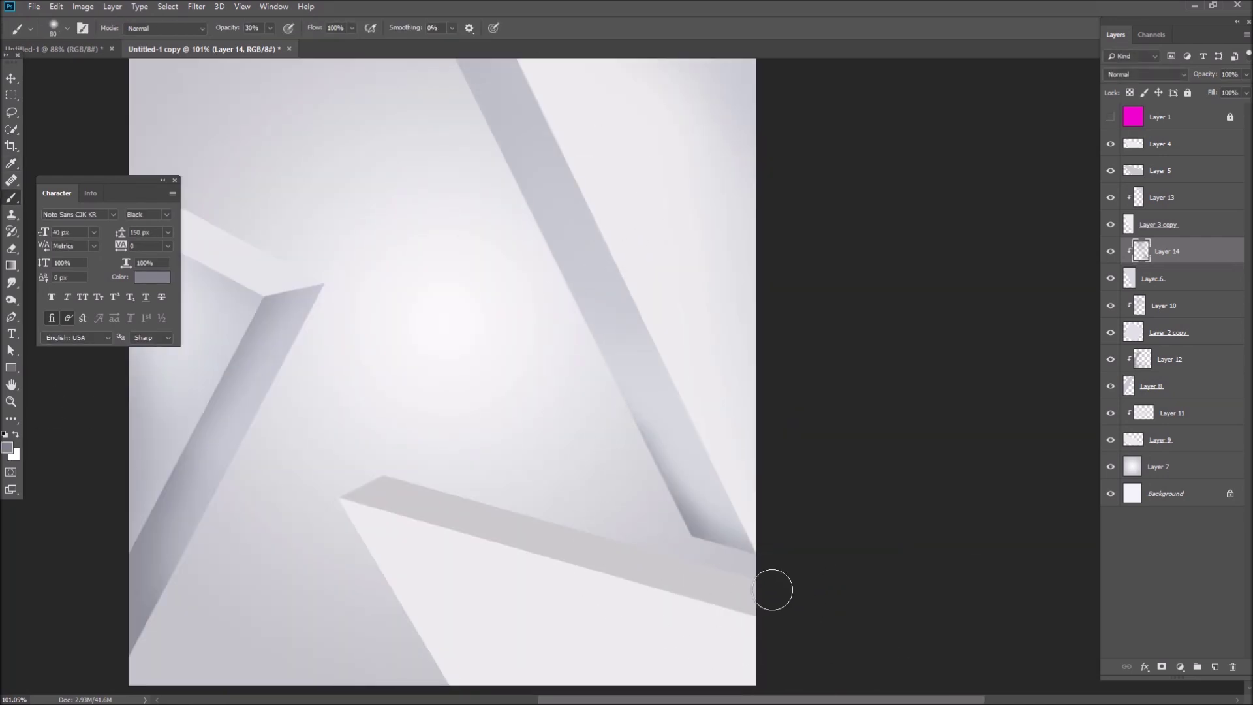
# - Add a second clipped layer for the right band and shade its upper end with a 150 px brush at 15% opacity
pyautogui.hotkey('ctrl', 'shift', 'alt', 'n')
pyautogui.scroll(5, 721, 592)
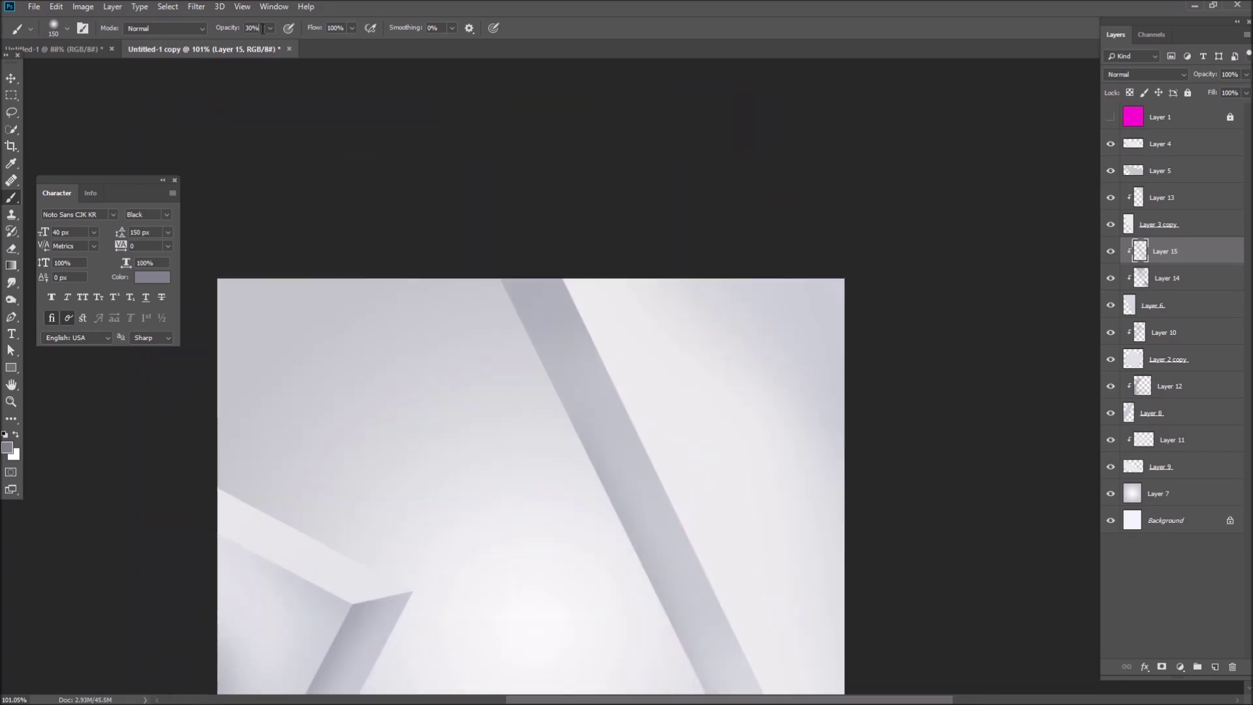
pyautogui.write('15')
pyautogui.press('Return')
pyautogui.scroll(-3, 727, 482)
pyautogui.moveTo(555, 291); pyautogui.dragTo(585, 456)
# - Change the brush colour to a dark slate grey, deepen the right band's upper end, and set the brush opacity to 30%
pyautogui.click(8, 448)
pyautogui.click(638, 412)
pyautogui.click(927, 309)
pyautogui.moveTo(550, 344)
pyautogui.mouseDown()
pyautogui.moveTo(663, 291)
pyautogui.moveTo(563, 246)
pyautogui.mouseUp()
pyautogui.click(10, 449)
pyautogui.press('Escape')
pyautogui.press('3')
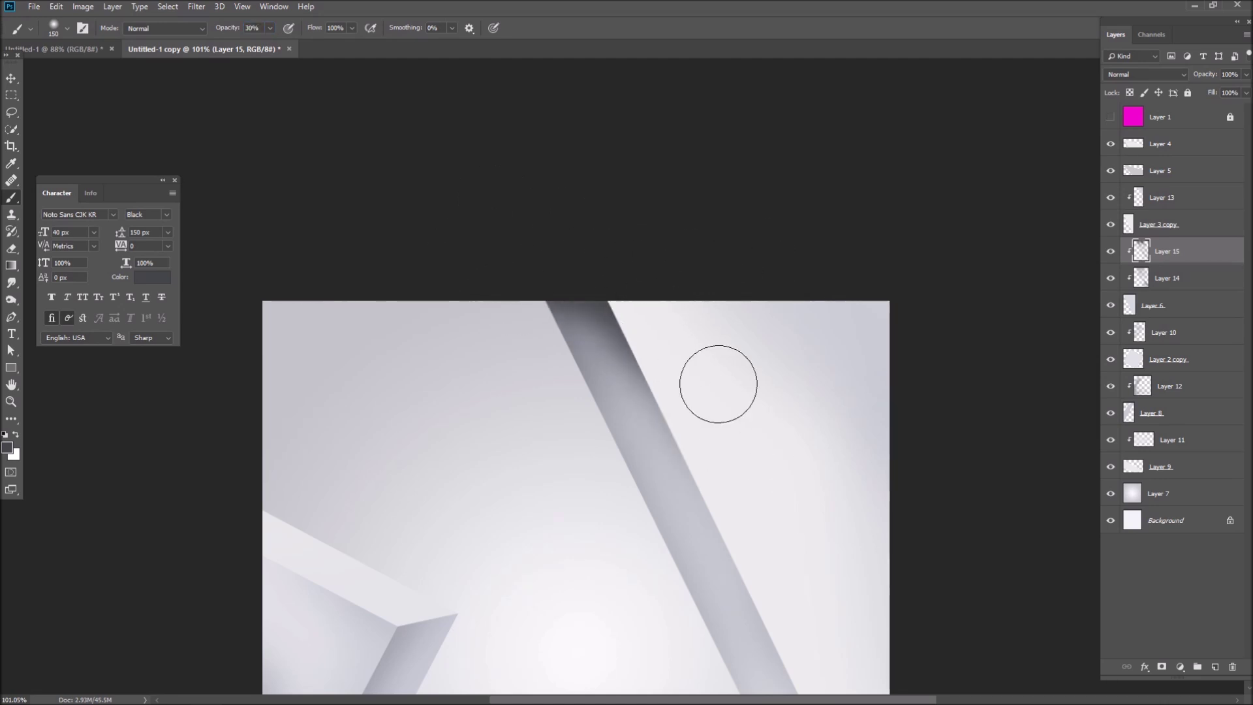
# - Darken the right band along its length with the 150 px brush at 10% opacity
pyautogui.press('1')
pyautogui.scroll(-5, 734, 339)
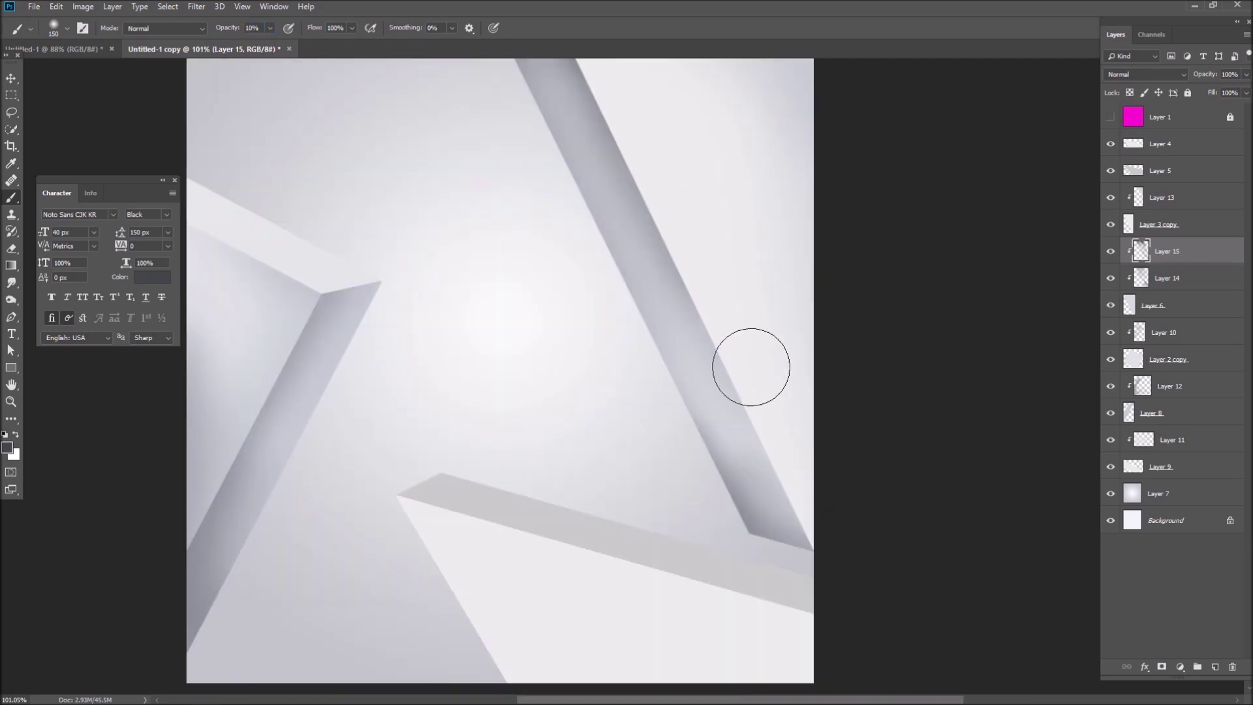
pyautogui.scroll(4, 597, 179)
pyautogui.press('e')
pyautogui.press('b')
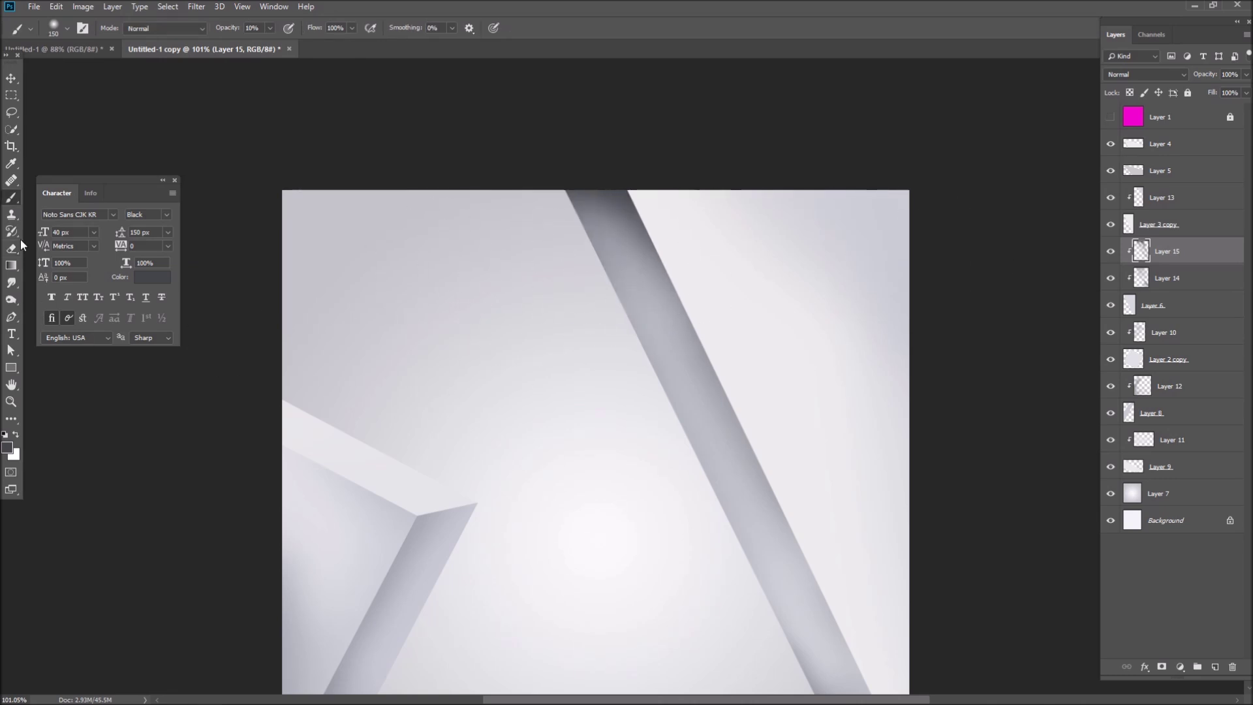
pyautogui.moveTo(575, 207)
pyautogui.mouseDown()
pyautogui.moveTo(716, 448)
pyautogui.moveTo(717, 419)
pyautogui.mouseUp()
pyautogui.scroll(-3, 719, 476)
pyautogui.scroll(2, 755, 426)
# - Select the lower triangle's grey band, sample the light colour of the left shape's band, and fill the lower band with it
pyautogui.press('v')
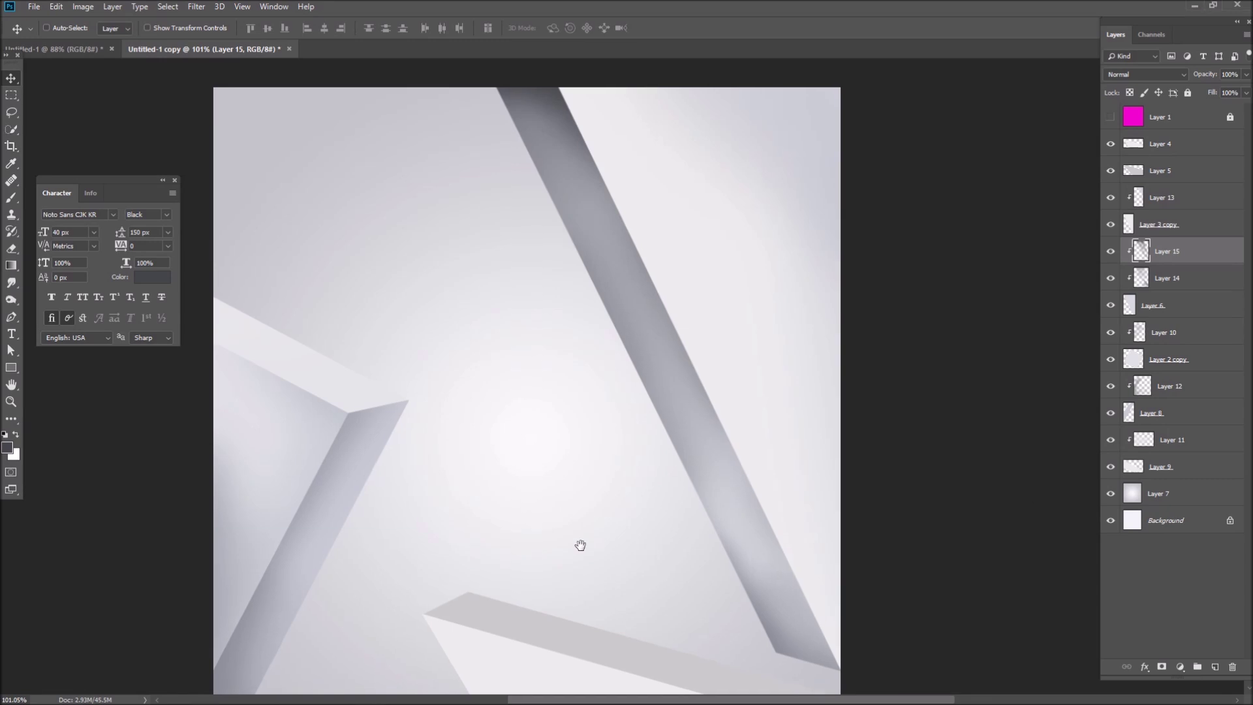
pyautogui.moveTo(584, 598); pyautogui.dragTo(658, 464)
pyautogui.keyDown('ctrl'); pyautogui.click(595, 483); pyautogui.keyUp('ctrl')
pyautogui.press('i')
pyautogui.click(341, 214)
pyautogui.hotkey('alt', 'shift', 'BackSpace')
pyautogui.press('v')
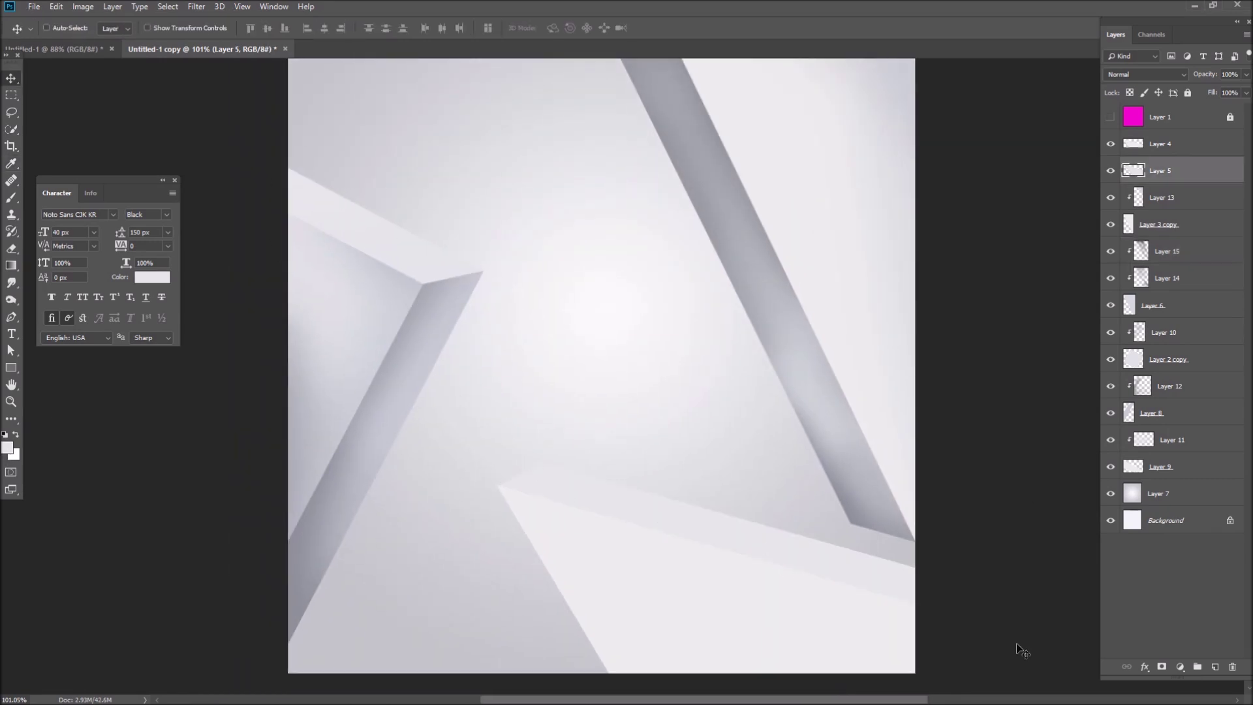
# - Add a new layer clipped to the lower band and brush a lavender grey over it at 10% opacity
pyautogui.hotkey('ctrl', 'alt', 'shift', 'n')
pyautogui.keyDown('alt'); pyautogui.click(1164, 184); pyautogui.keyUp('alt')
pyautogui.press('b')
pyautogui.click(7, 447)
pyautogui.click(426, 296)
pyautogui.press('Return')
pyautogui.moveTo(839, 517)
pyautogui.mouseDown()
pyautogui.moveTo(881, 370)
pyautogui.moveTo(799, 231)
pyautogui.mouseUp()
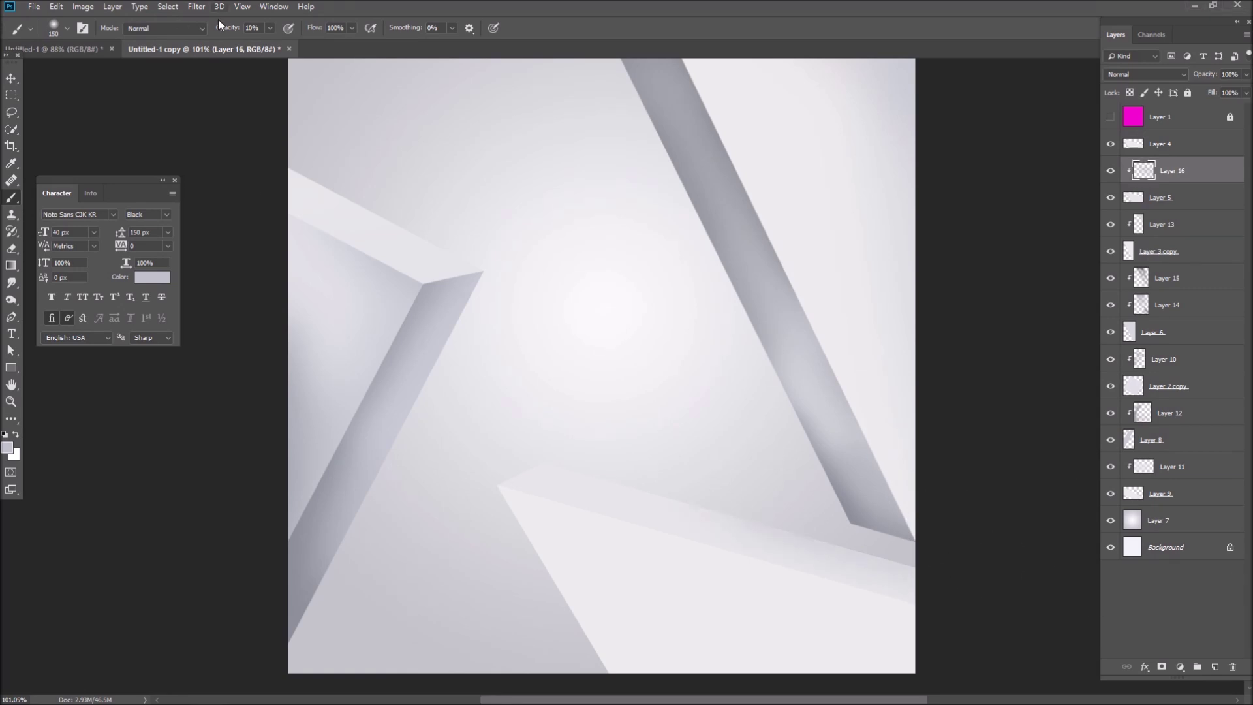
# - Shade the lower band's right part in blue-grey a0a7b3 and a darker grey, and set the shading layer's opacity to 78%
pyautogui.click(7, 448)
pyautogui.press('Return')
pyautogui.click(7, 448)
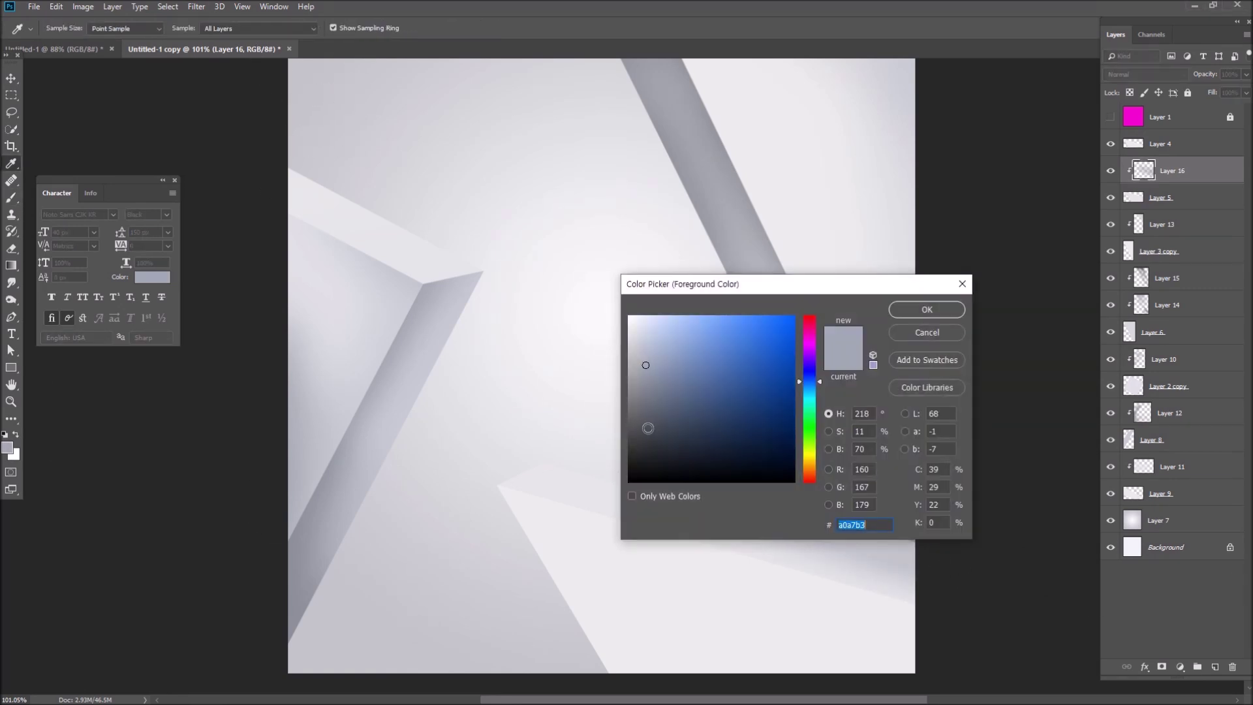
pyautogui.press('Return')
pyautogui.moveTo(953, 555); pyautogui.dragTo(862, 503)
pyautogui.moveTo(774, 488)
pyautogui.mouseDown()
pyautogui.moveTo(970, 551)
pyautogui.moveTo(770, 530)
pyautogui.mouseUp()
# - Select the lower triangle and fill it with a slightly darker light grey
pyautogui.press('v')
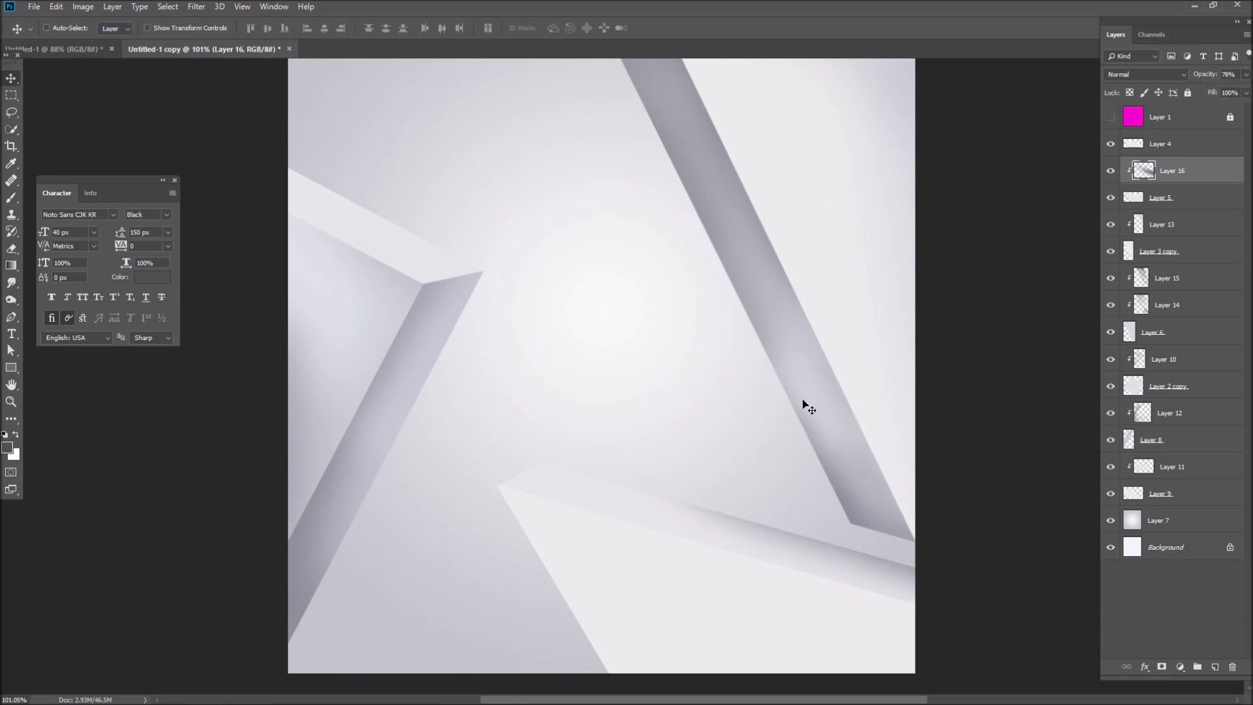
pyautogui.scroll(-3, 803, 406)
pyautogui.keyDown('ctrl'); pyautogui.click(540, 361); pyautogui.keyUp('ctrl')
pyautogui.click(7, 448)
pyautogui.click(291, 384)
pyautogui.press('Return')
pyautogui.click(7, 448)
pyautogui.press('Return')
pyautogui.click(7, 448)
pyautogui.press('Return')
pyautogui.scroll(3, 513, 409)
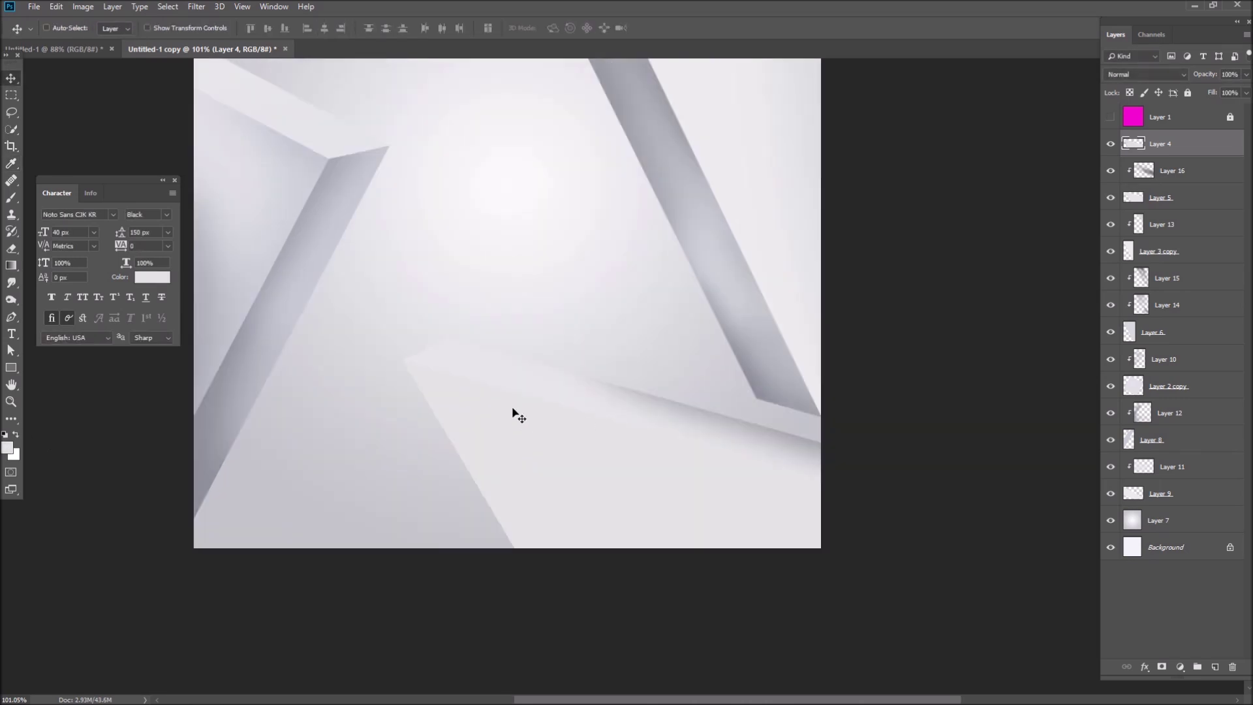
# - Add a new layer clipped to the lower triangle and brush lavender grey along its edges with a 150 px brush at 30% opacity
pyautogui.hotkey('ctrl', 'shift', 'alt', 'n')
pyautogui.hotkey('ctrl', 'alt', 'g')
pyautogui.press('b')
pyautogui.click(7, 448)
pyautogui.click(414, 373)
pyautogui.press('Return')
pyautogui.moveTo(630, 458)
pyautogui.mouseDown()
pyautogui.moveTo(1012, 523)
pyautogui.moveTo(807, 447)
pyautogui.mouseUp()
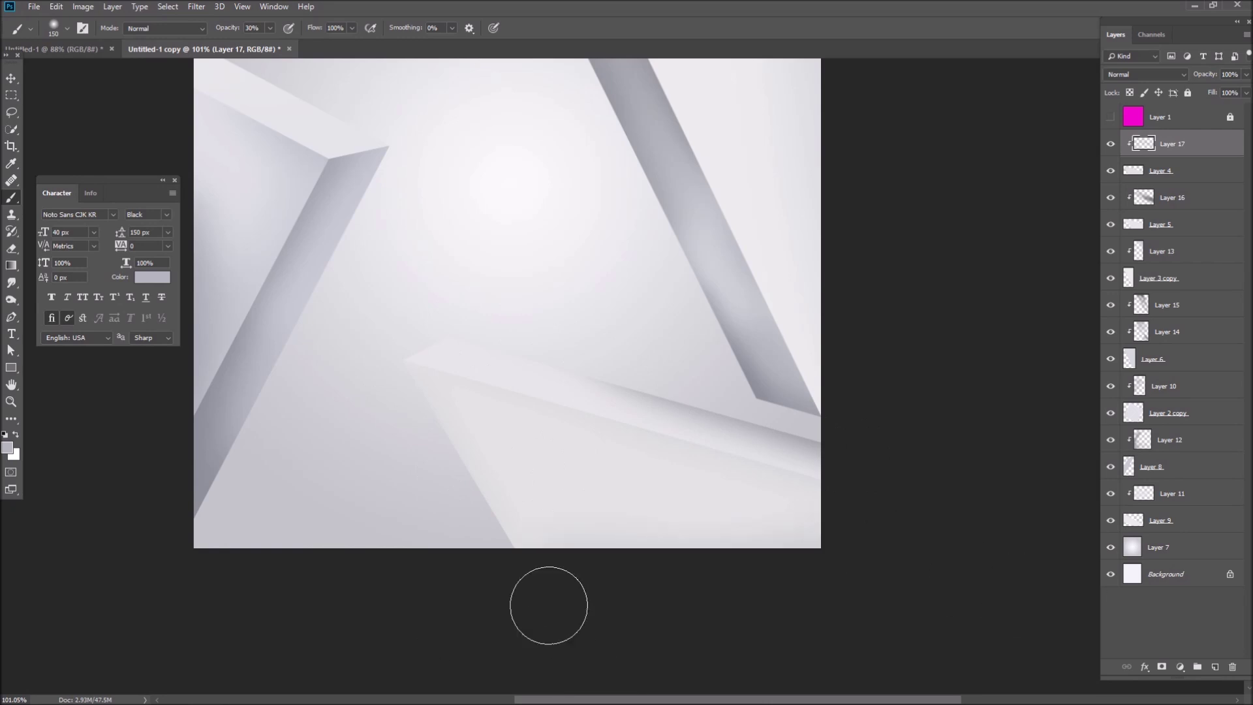
# - Add a layer above the background gradient and brush a dark slate shadow into the lower left corner behind the left shape
pyautogui.scroll(3, 587, 555)
pyautogui.press('v')
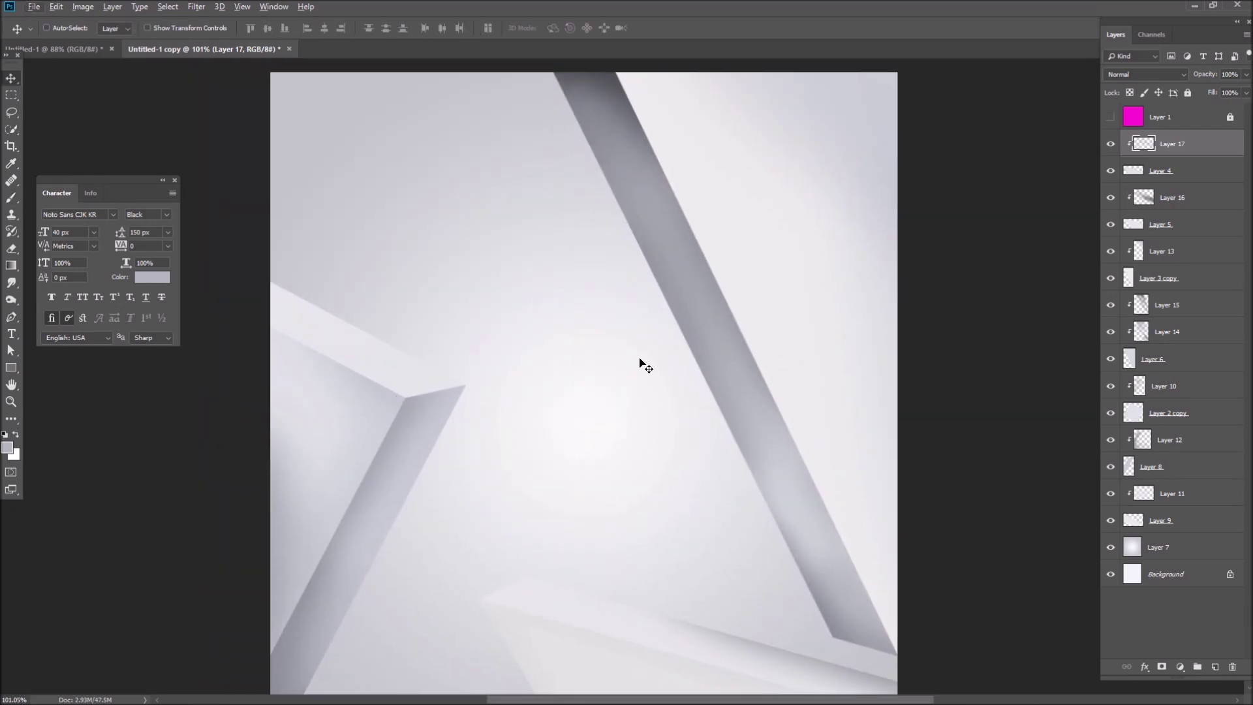
pyautogui.scroll(-2, 503, 391)
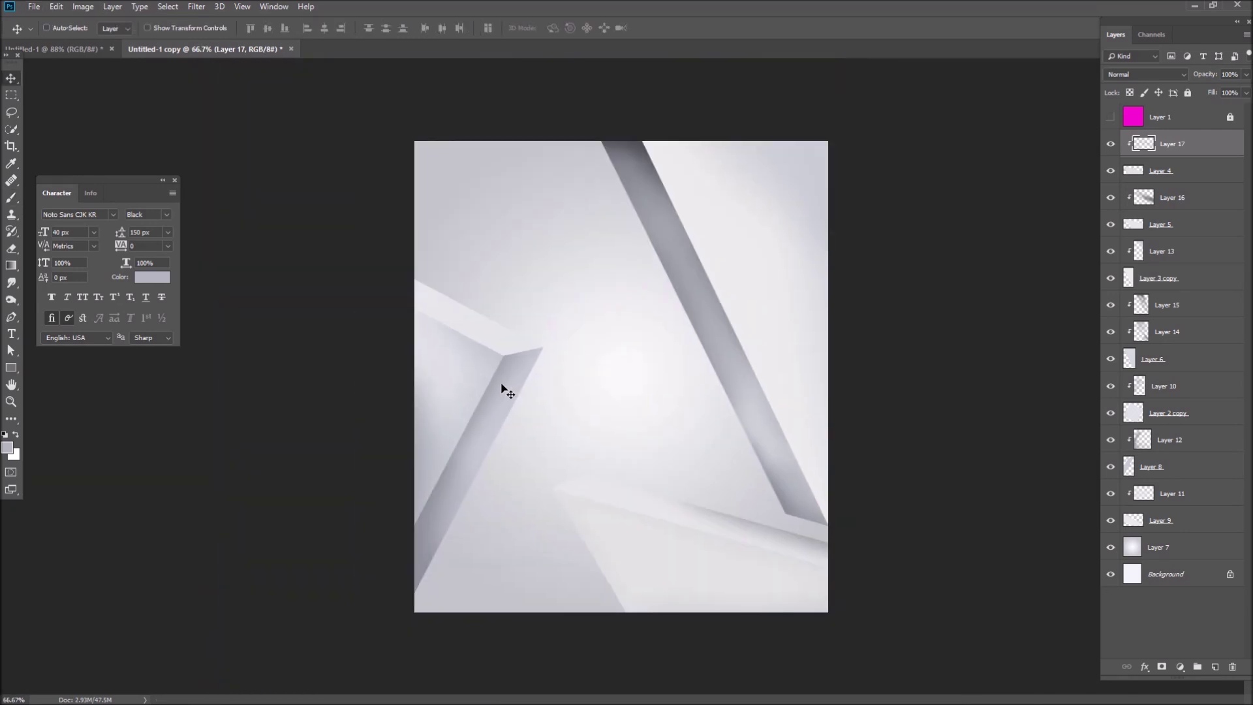
pyautogui.click(1158, 547)
pyautogui.click(1215, 666)
pyautogui.press('b')
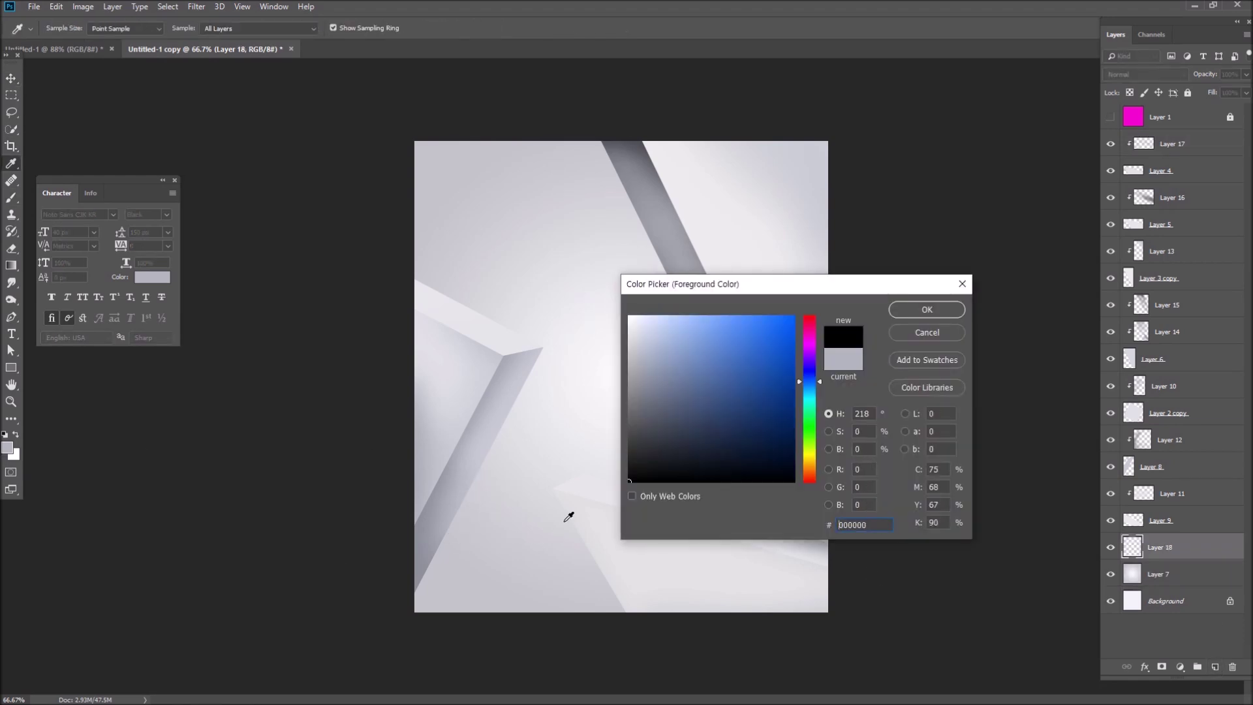
pyautogui.press('Return')
pyautogui.moveTo(465, 488)
pyautogui.mouseDown()
pyautogui.moveTo(386, 597)
pyautogui.moveTo(375, 666)
pyautogui.mouseUp()
pyautogui.press(']')
pyautogui.press(']')
pyautogui.press(']')
pyautogui.moveTo(467, 525)
pyautogui.mouseDown()
pyautogui.moveTo(414, 609)
pyautogui.moveTo(517, 498)
pyautogui.moveTo(560, 621)
pyautogui.moveTo(400, 574)
pyautogui.moveTo(566, 655)
pyautogui.mouseUp()
# - Add another layer and brush a dark shadow along the lower triangle's left edge at 6% opacity
pyautogui.click(1215, 666)
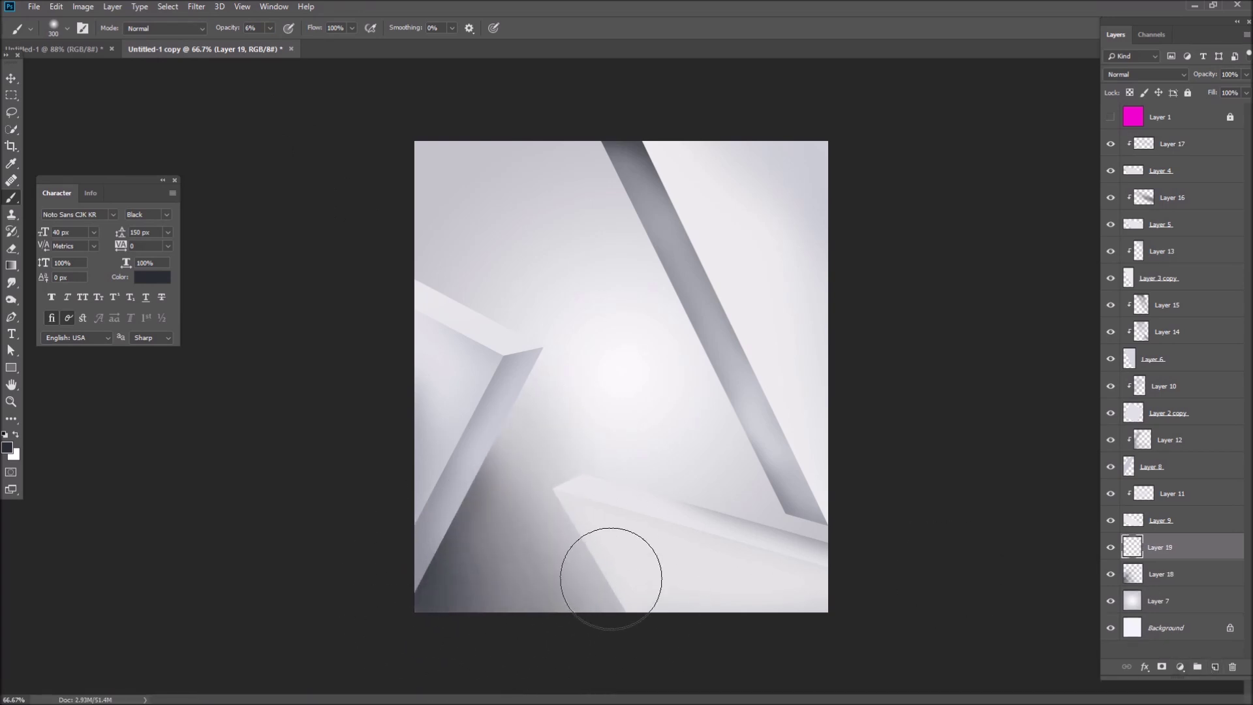
pyautogui.write('15')
pyautogui.moveTo(620, 528); pyautogui.dragTo(574, 607)
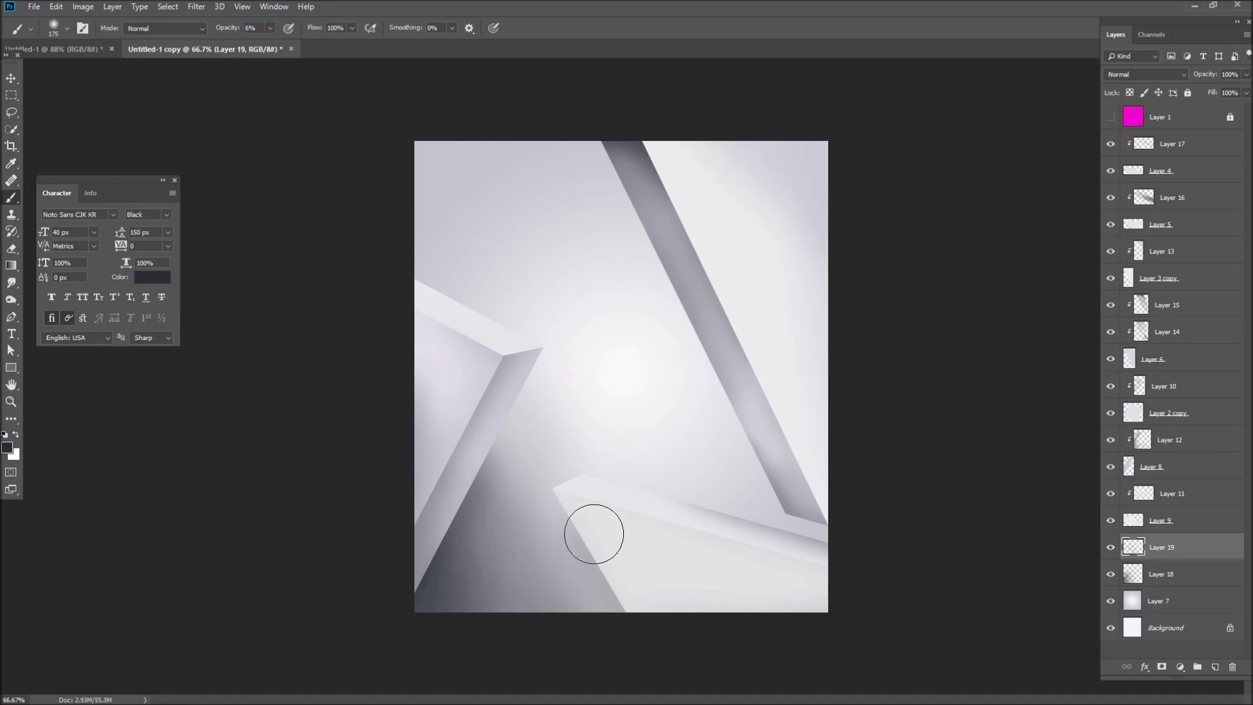
pyautogui.moveTo(603, 553); pyautogui.dragTo(541, 500)
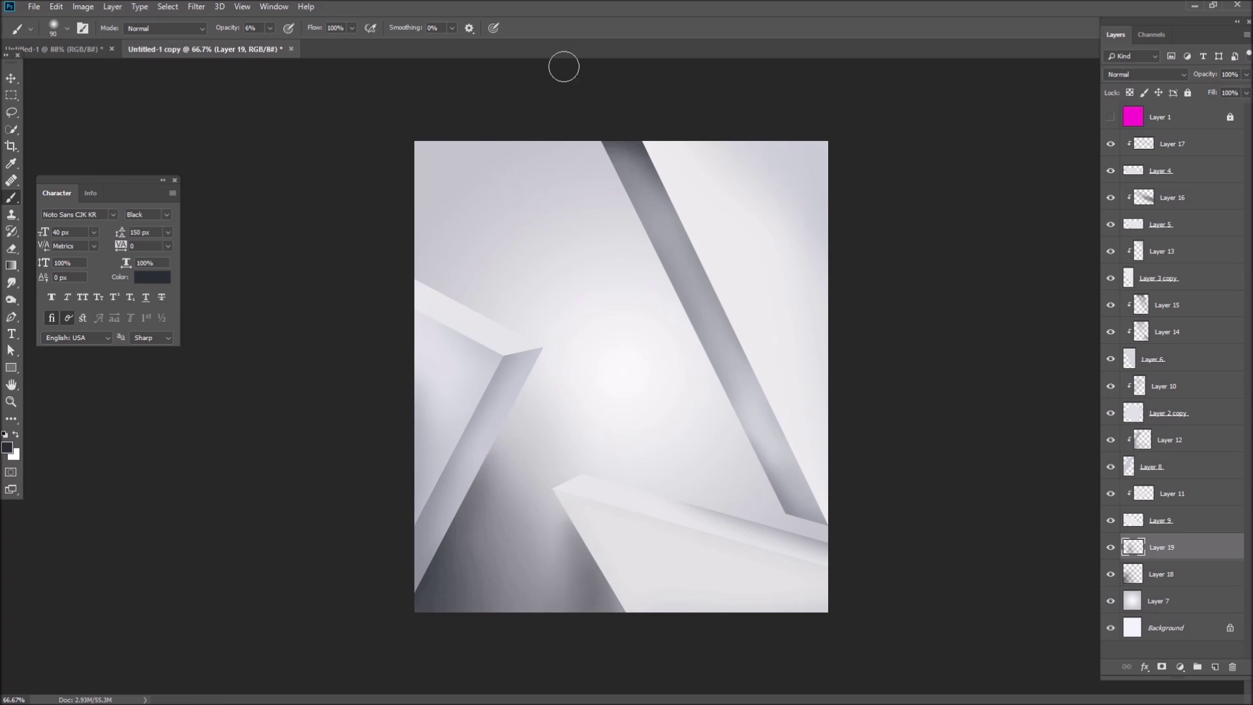
# - Add a new layer and brush a soft dark shadow at the background's upper edge with a 400 px brush at 15% opacity
pyautogui.press('Return')
pyautogui.hotkey('ctrl', 'shift', 'alt', 'n')
pyautogui.press(']')
pyautogui.press(']')
pyautogui.press(']')
pyautogui.moveTo(504, 154)
pyautogui.mouseDown()
pyautogui.moveTo(503, 83)
pyautogui.moveTo(503, 140)
pyautogui.mouseUp()
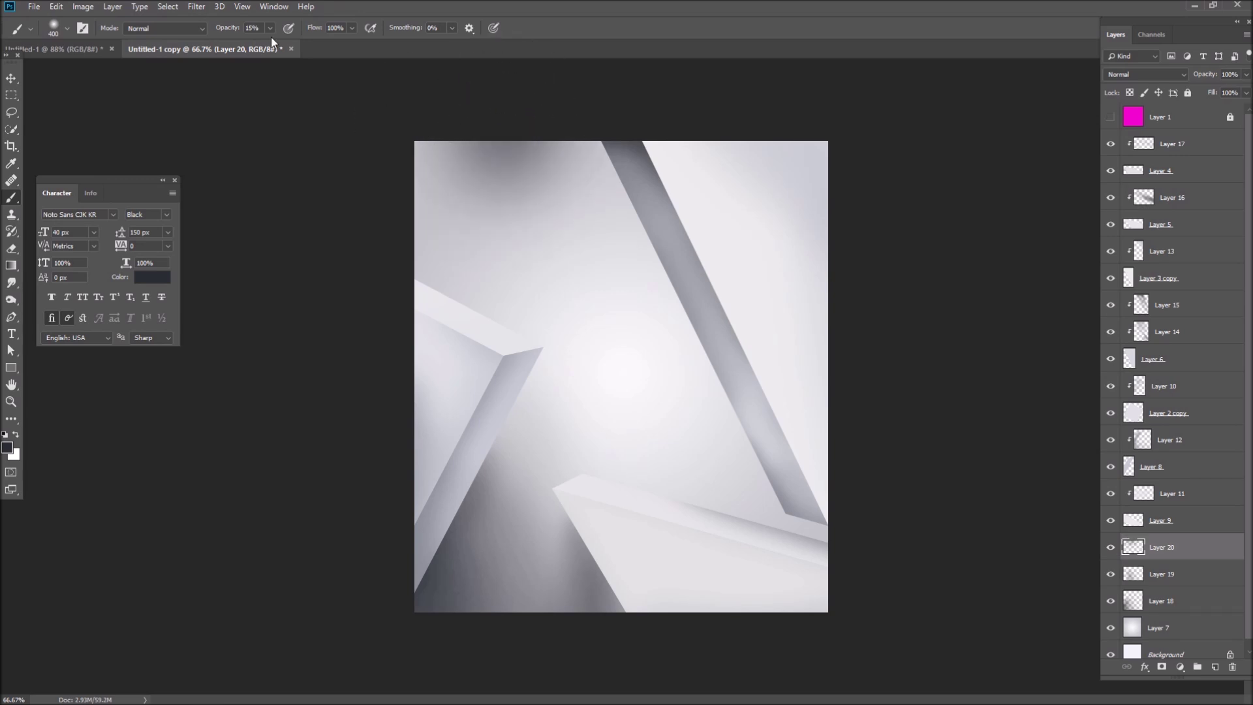
# - Extend the upper background shadow downwards with a smaller brush and soften its edges with the Eraser
pyautogui.press('[')
pyautogui.press('[')
pyautogui.press('[')
pyautogui.press('[')
pyautogui.moveTo(569, 195)
pyautogui.mouseDown()
pyautogui.moveTo(521, 173)
pyautogui.moveTo(496, 128)
pyautogui.moveTo(519, 195)
pyautogui.moveTo(507, 157)
pyautogui.moveTo(561, 117)
pyautogui.moveTo(512, 261)
pyautogui.moveTo(464, 135)
pyautogui.moveTo(498, 279)
pyautogui.moveTo(430, 108)
pyautogui.moveTo(603, 143)
pyautogui.moveTo(557, 209)
pyautogui.moveTo(470, 116)
pyautogui.moveTo(508, 315)
pyautogui.mouseUp()
pyautogui.press('e')
pyautogui.moveTo(590, 235)
pyautogui.mouseDown()
pyautogui.moveTo(613, 307)
pyautogui.moveTo(458, 235)
pyautogui.moveTo(591, 235)
pyautogui.moveTo(562, 280)
pyautogui.mouseUp()
pyautogui.press('v')
pyautogui.press('b')
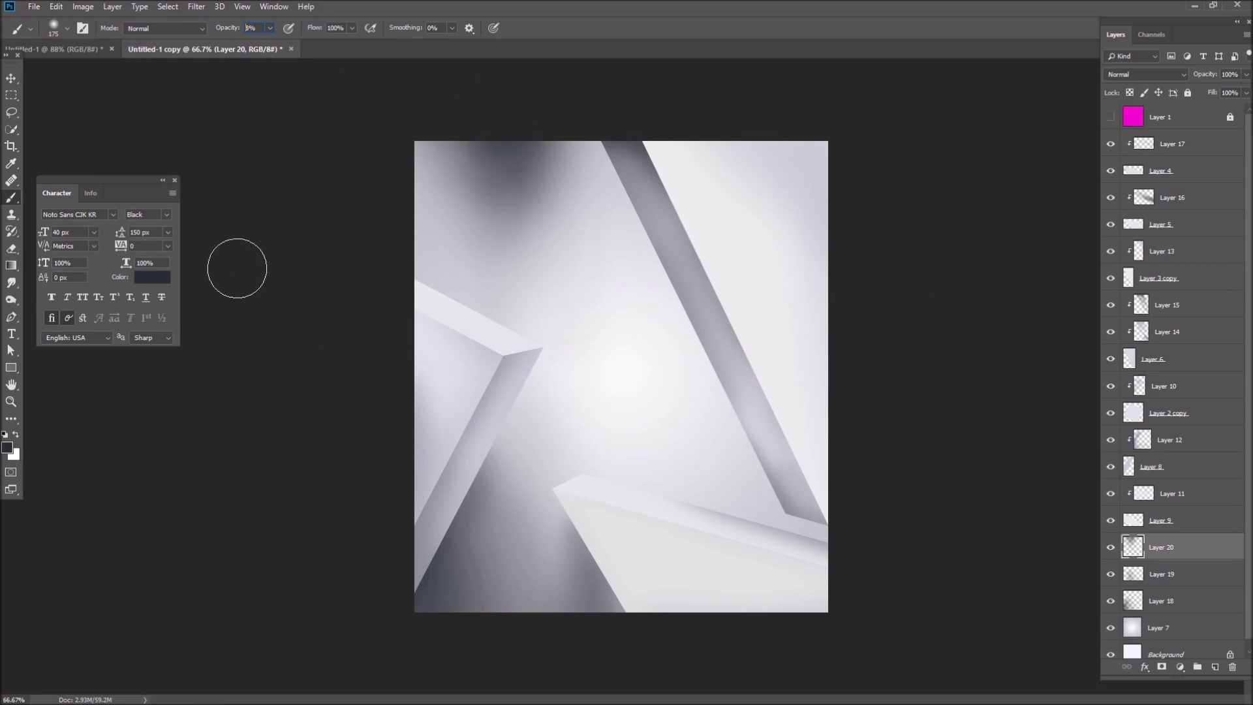
# - Add a new layer and brush a dark shadow beside the right band's upper part with a 125 px brush, undoing unwanted strokes
pyautogui.press('v')
pyautogui.click(1215, 667)
pyautogui.press('b')
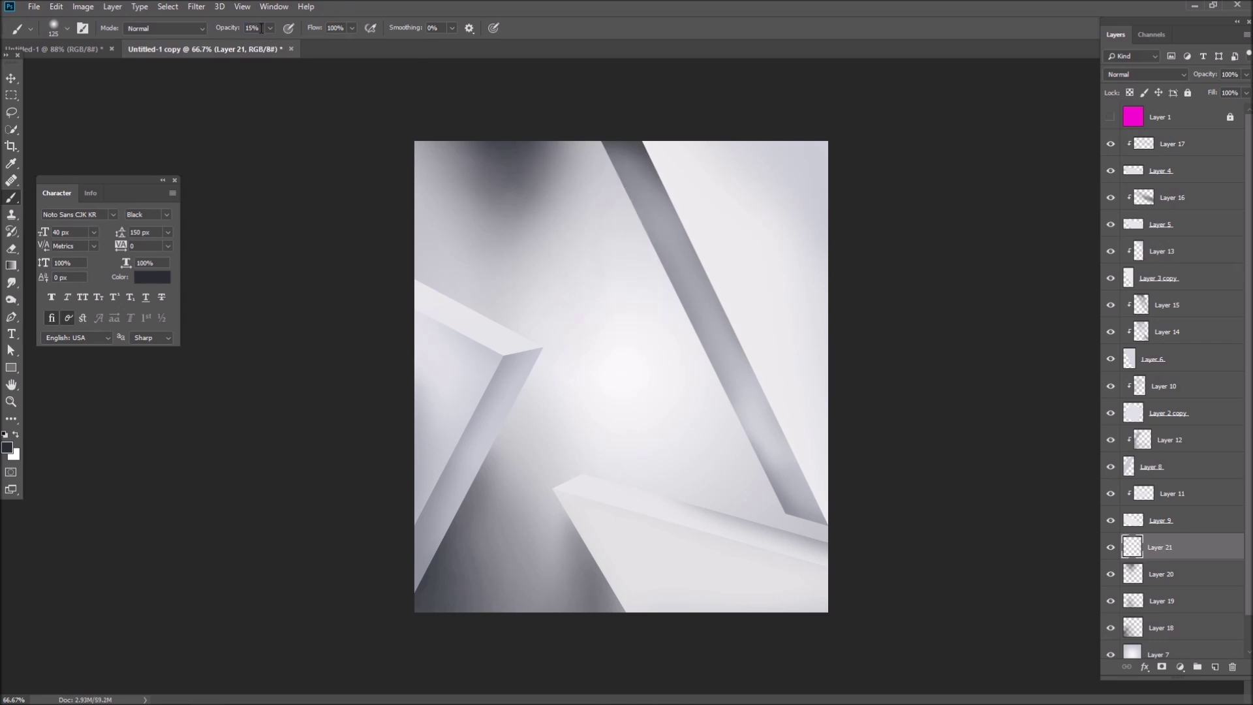
pyautogui.moveTo(630, 186); pyautogui.dragTo(627, 279)
pyautogui.hotkey('ctrl', 'z')
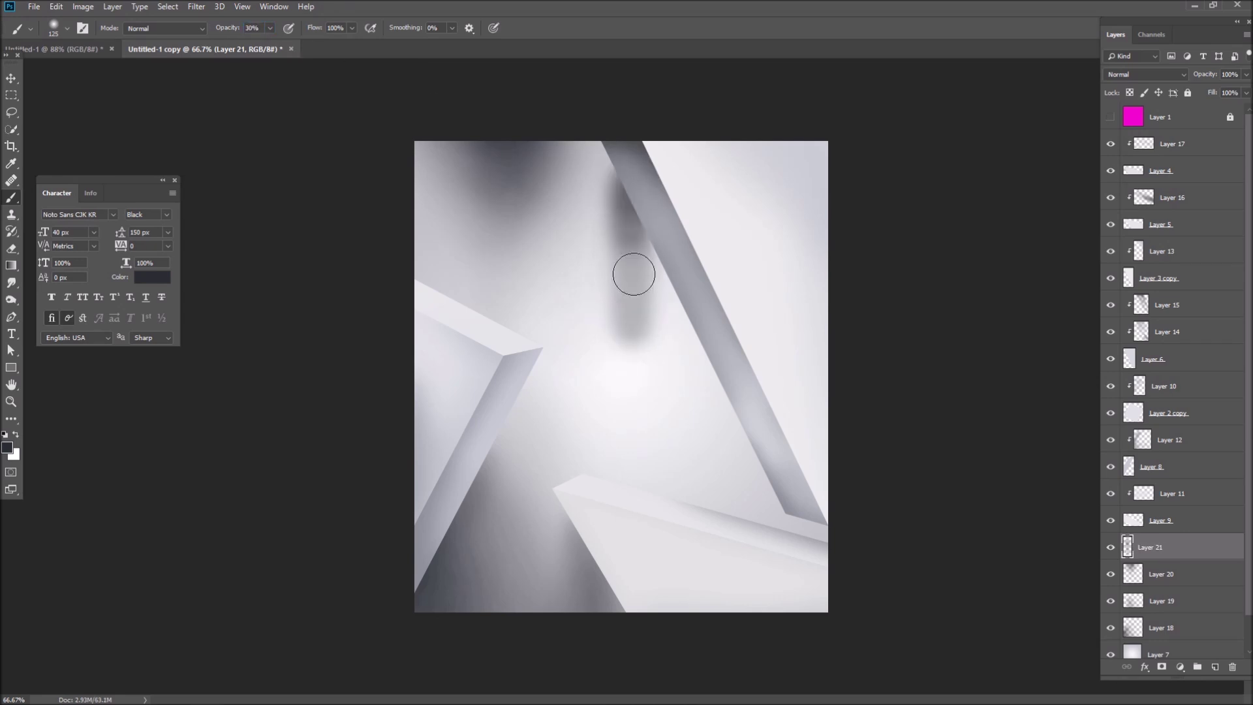
pyautogui.hotkey('ctrl', 'z')
pyautogui.hotkey('ctrl', 'z')
pyautogui.hotkey('ctrl', 'z')
pyautogui.hotkey('ctrl', 'z')
pyautogui.hotkey('ctrl', 'z')
pyautogui.hotkey('ctrl', 'z')
pyautogui.hotkey('ctrl', 'z')
# - Soften the shadow beside the right band with a 250 px Eraser at 10% opacity and move it slightly
pyautogui.press('e')
pyautogui.moveTo(616, 350); pyautogui.dragTo(644, 405)
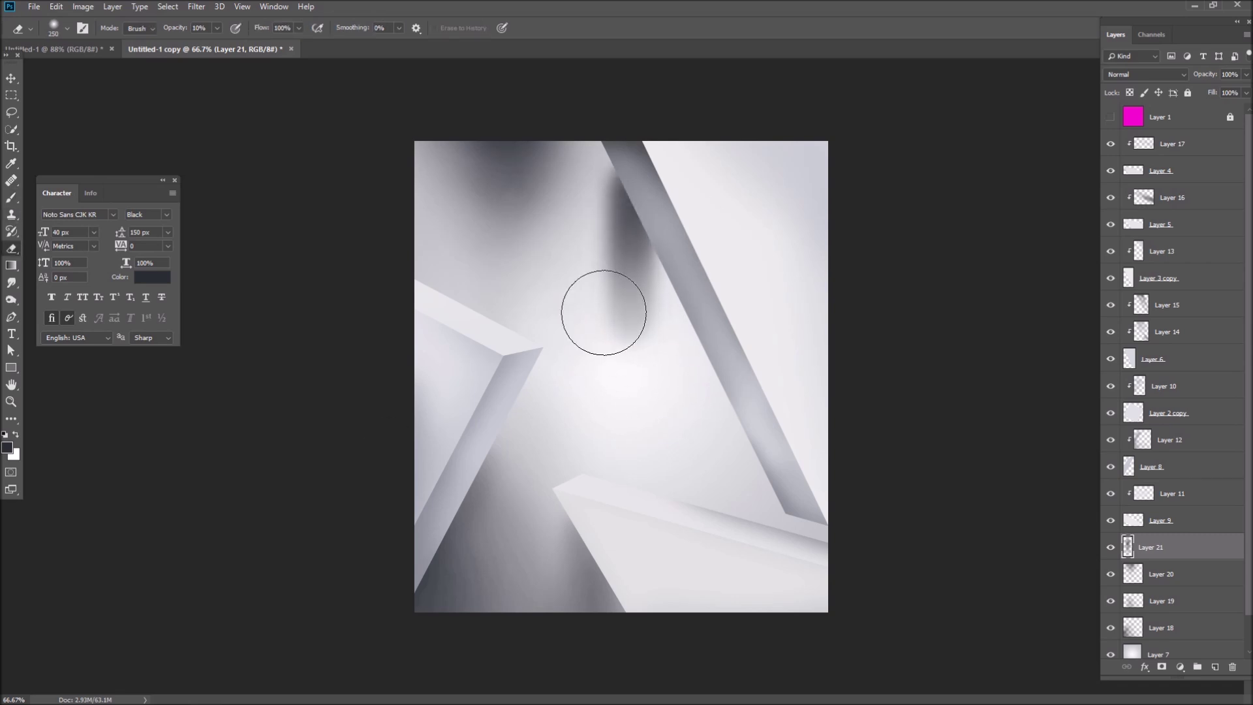
pyautogui.press('v')
pyautogui.moveTo(648, 216); pyautogui.dragTo(647, 230)
# - Add a new layer and brush a dark shadow into the gap between the right band and the lower band
pyautogui.hotkey('ctrl', 'shift', 'alt', 'n')
pyautogui.press('b')
pyautogui.moveTo(744, 513)
pyautogui.mouseDown()
pyautogui.moveTo(842, 556)
pyautogui.moveTo(786, 556)
pyautogui.mouseUp()
pyautogui.hotkey('ctrl', 'z')
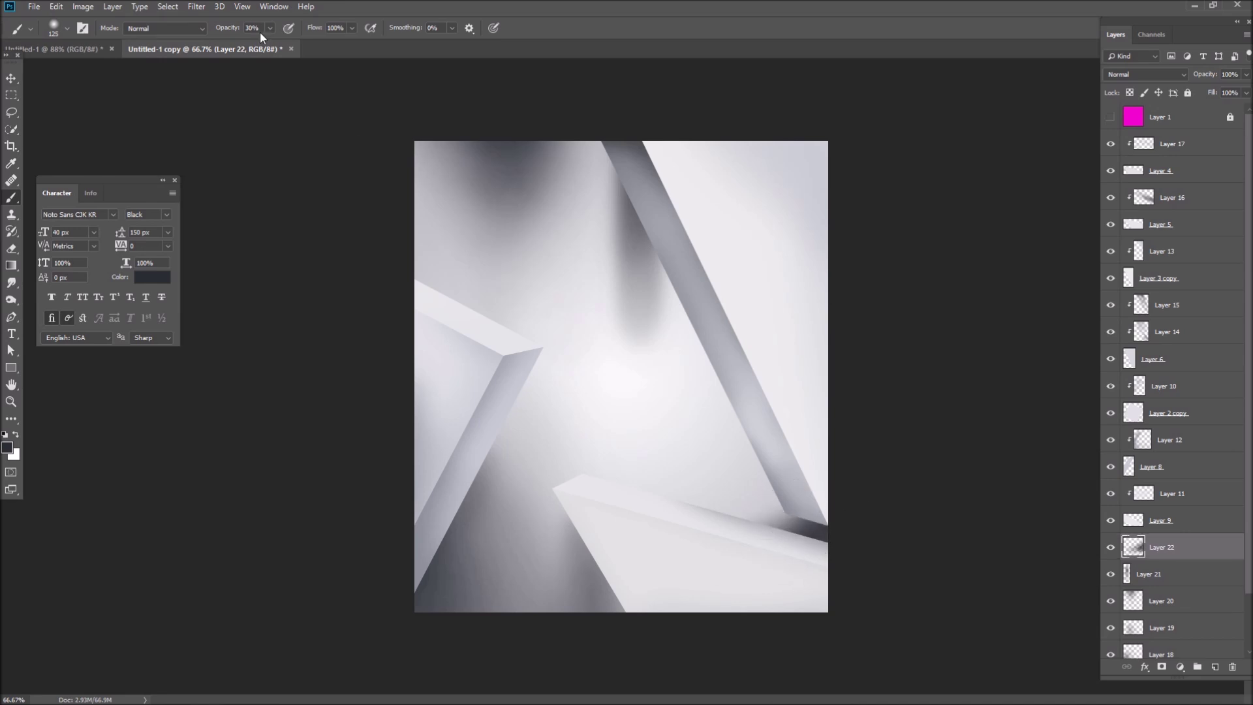
# - Spread the shadow softly over the background above the lower band with a 250 px brush at 6% opacity
pyautogui.write('6')
pyautogui.press('Return')
pyautogui.press(']')
pyautogui.press(']')
pyautogui.press(']')
pyautogui.press(']')
pyautogui.moveTo(663, 512); pyautogui.dragTo(783, 496)
pyautogui.moveTo(890, 453); pyautogui.dragTo(806, 466)
# - Select the five background shadow layers, Layer 18 to Layer 22, and lower their opacity to 68%
pyautogui.scroll(-2, 1162, 588)
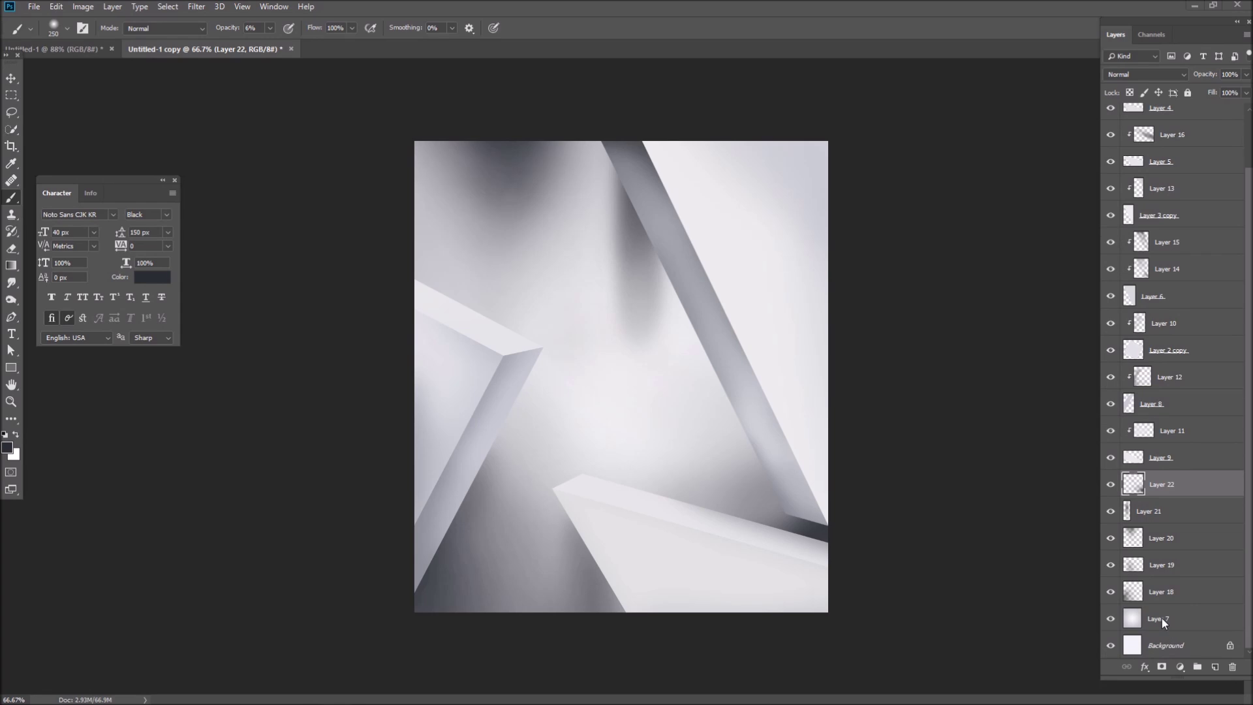
pyautogui.keyDown('shift'); pyautogui.click(1162, 591); pyautogui.keyUp('shift')
pyautogui.moveTo(1233, 93); pyautogui.dragTo(1227, 92)
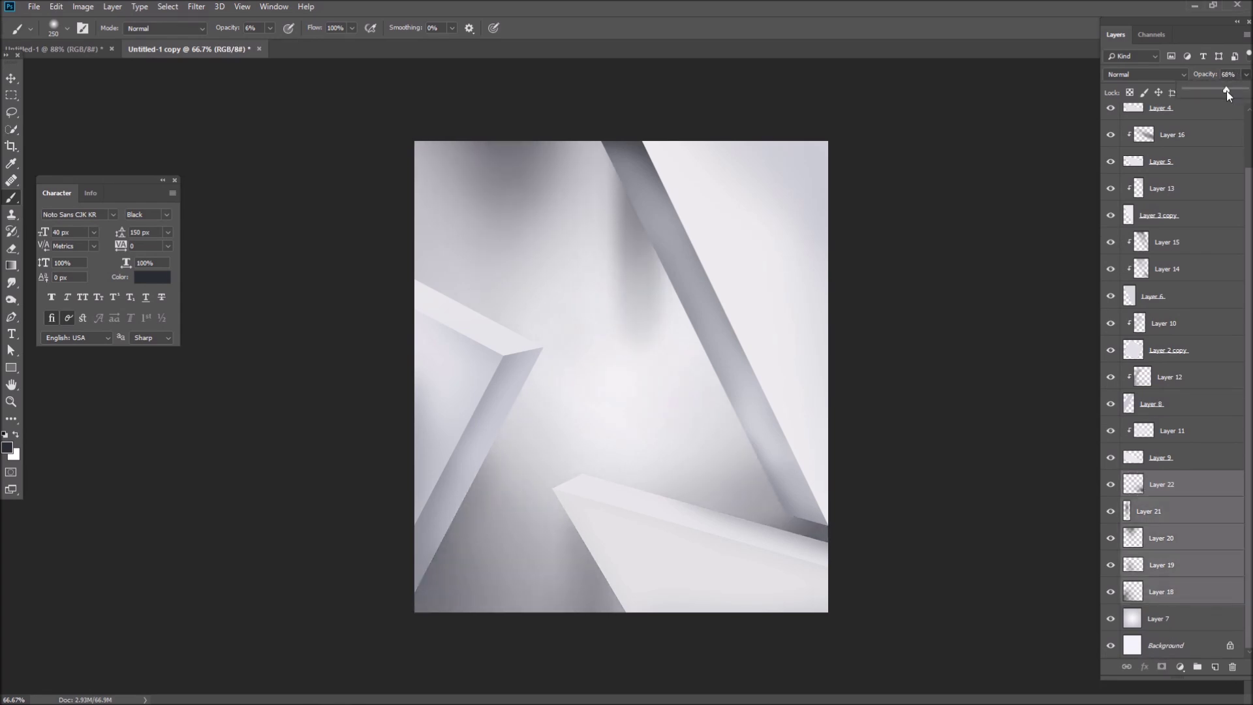
# - Select the right band's two shading layers and reduce their opacity
pyautogui.keyDown('ctrl'); pyautogui.click(626, 190); pyautogui.keyUp('ctrl')
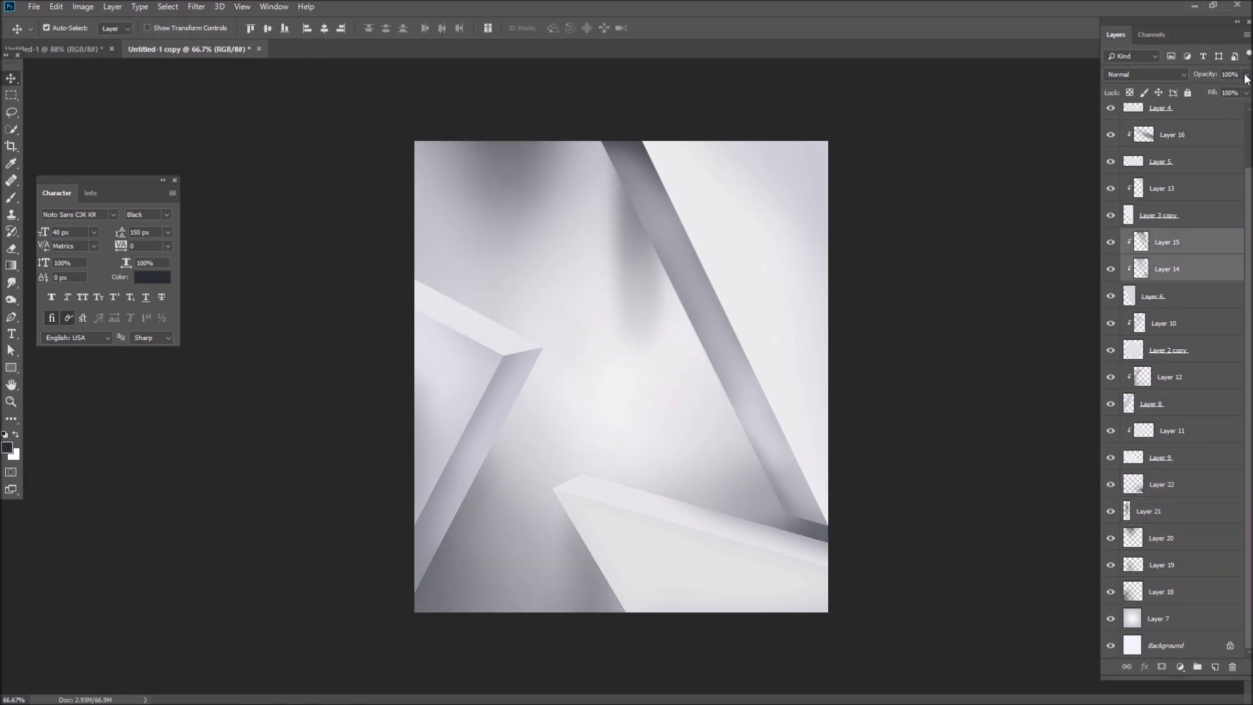
pyautogui.click(1247, 74)
pyautogui.moveTo(1228, 92); pyautogui.dragTo(1232, 90)
# - Select the left shape's shading layers, Layer 12 and Layer 10, and set their opacity to 79%
pyautogui.keyDown('ctrl'); pyautogui.click(453, 468); pyautogui.keyUp('ctrl')
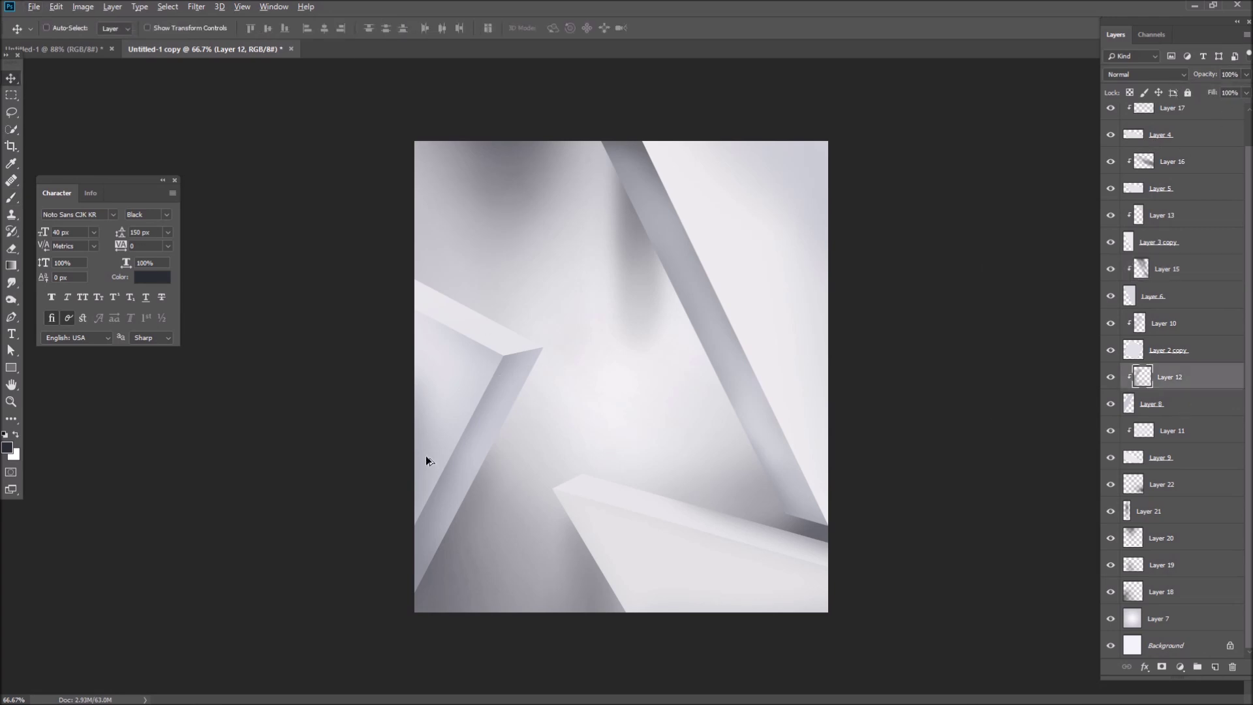
pyautogui.keyDown('ctrl'); pyautogui.keyDown('shift'); pyautogui.click(426, 457); pyautogui.keyUp('shift'); pyautogui.keyUp('ctrl')
pyautogui.click(1246, 93)
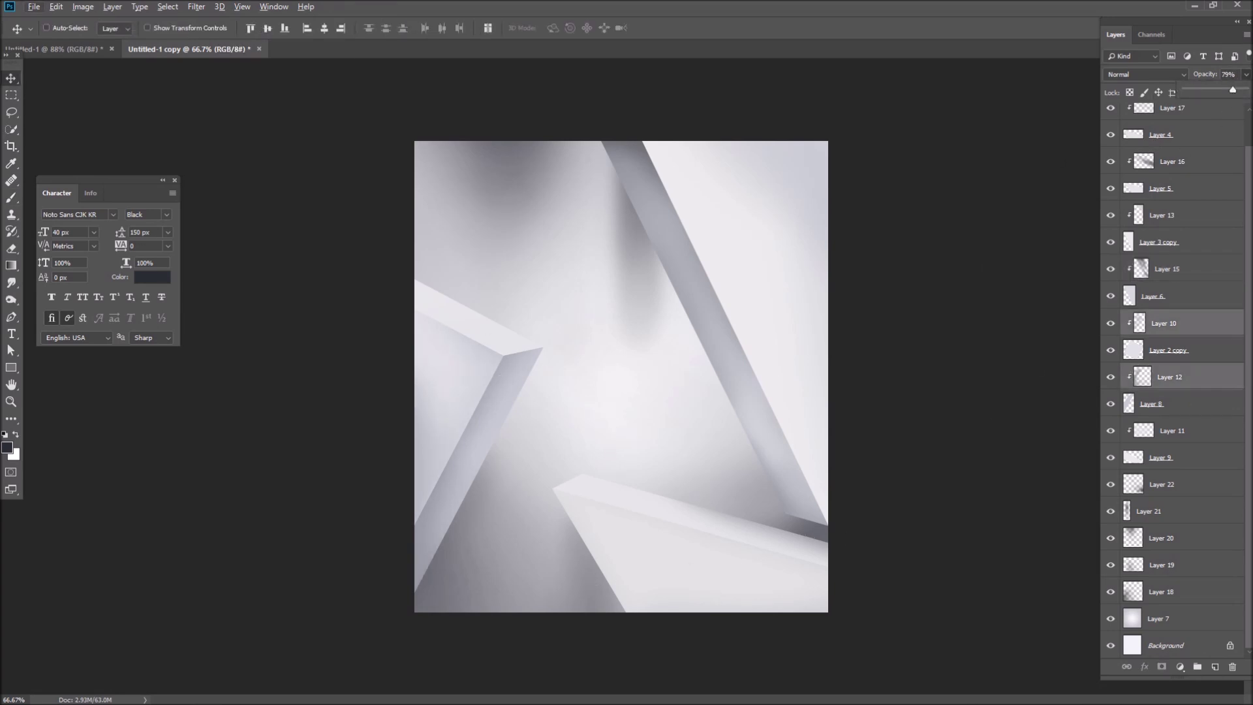
# - Trace a pen path on the perfume bottle photo around the cap's left side, the collar and the glass shoulder
pyautogui.moveTo(449, 7); pyautogui.dragTo(451, 49)
pyautogui.press('p')
pyautogui.scroll(3, 605, 214)
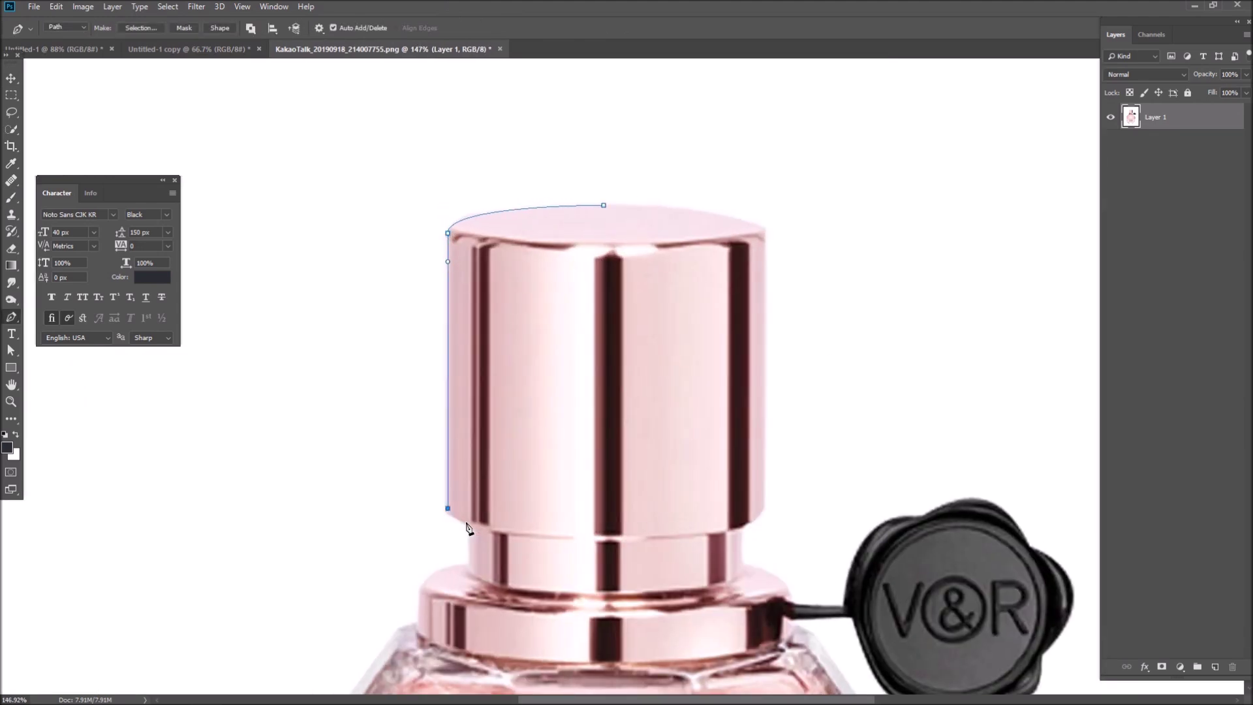
pyautogui.click(448, 565)
pyautogui.scroll(-3, 448, 565)
pyautogui.moveTo(421, 441); pyautogui.dragTo(641, 151)
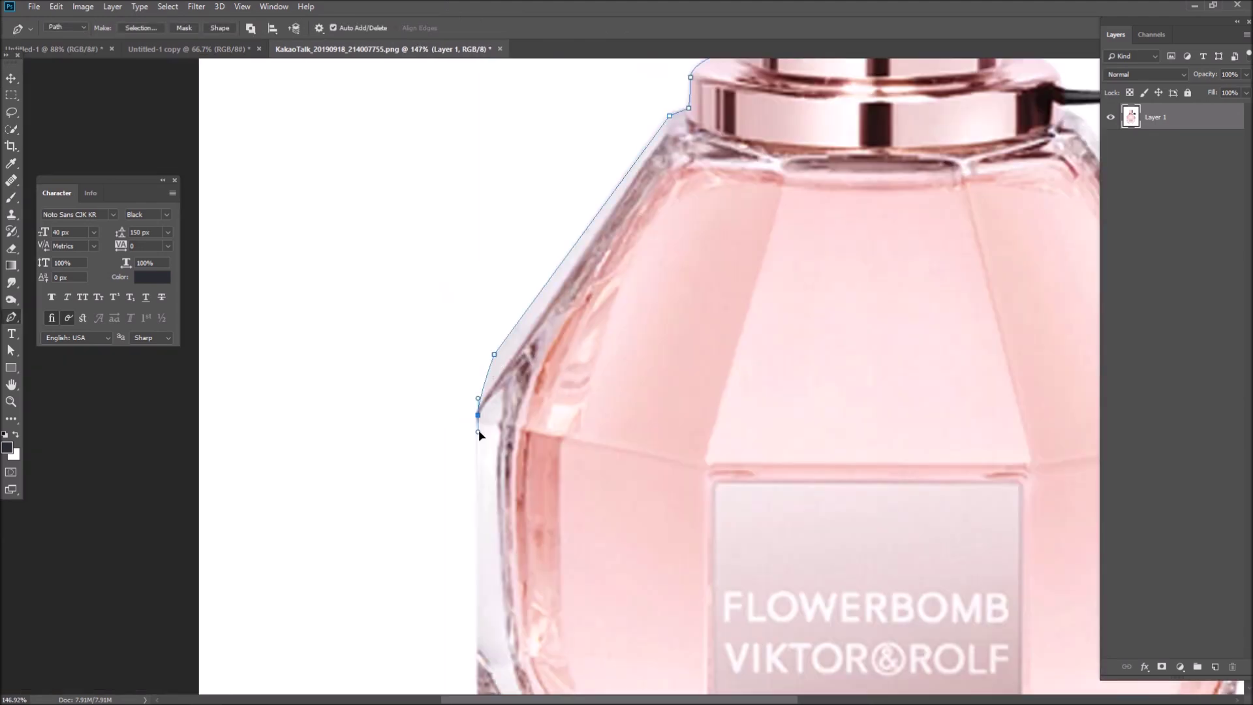
# - Continue the pen path down the left side of the glass and along the bottle's faceted base
pyautogui.scroll(-5, 480, 435)
pyautogui.click(512, 359)
pyautogui.moveTo(523, 391); pyautogui.dragTo(531, 402)
pyautogui.scroll(-4, 516, 366)
pyautogui.hscroll(2, 508, 326)
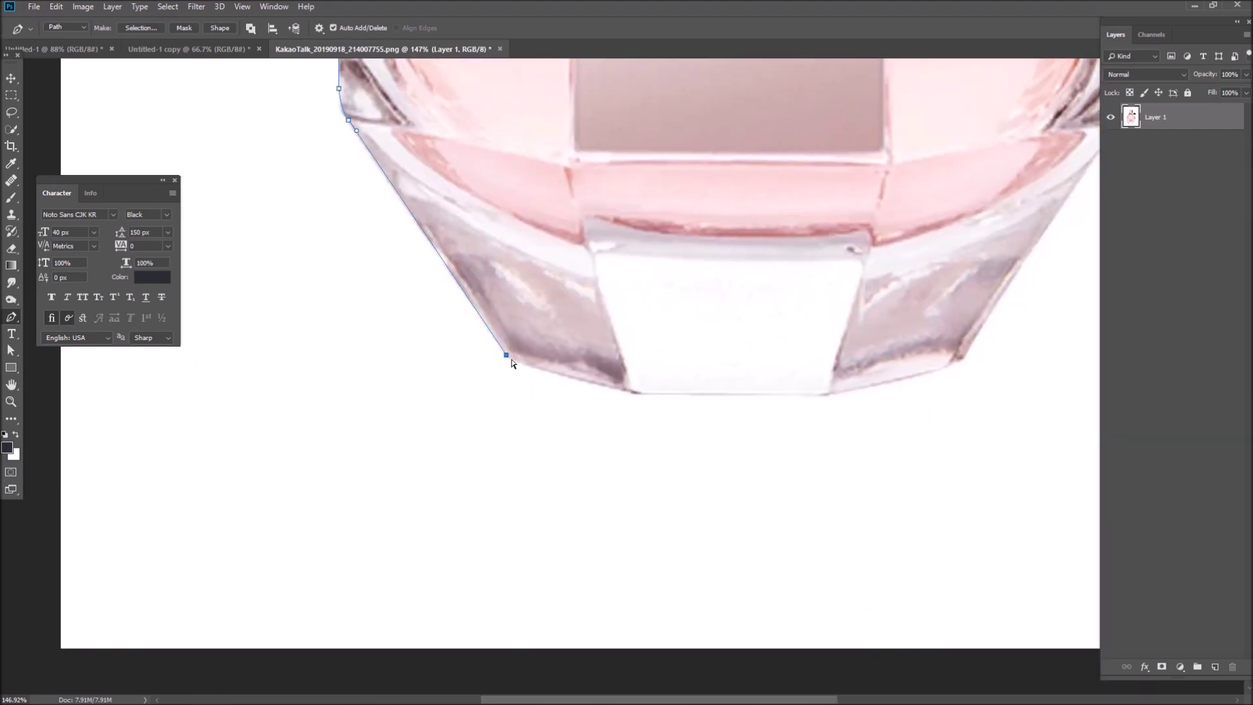
pyautogui.moveTo(956, 361); pyautogui.dragTo(574, 350)
pyautogui.moveTo(584, 350); pyautogui.dragTo(598, 332)
# - Continue the pen path up the right side of the glass and over the shoulder to the seal's cord
pyautogui.scroll(2, 588, 327)
pyautogui.hscroll(2, 588, 327)
pyautogui.click(614, 258)
pyautogui.scroll(7, 588, 326)
pyautogui.hscroll(2, 588, 326)
pyautogui.click(526, 454)
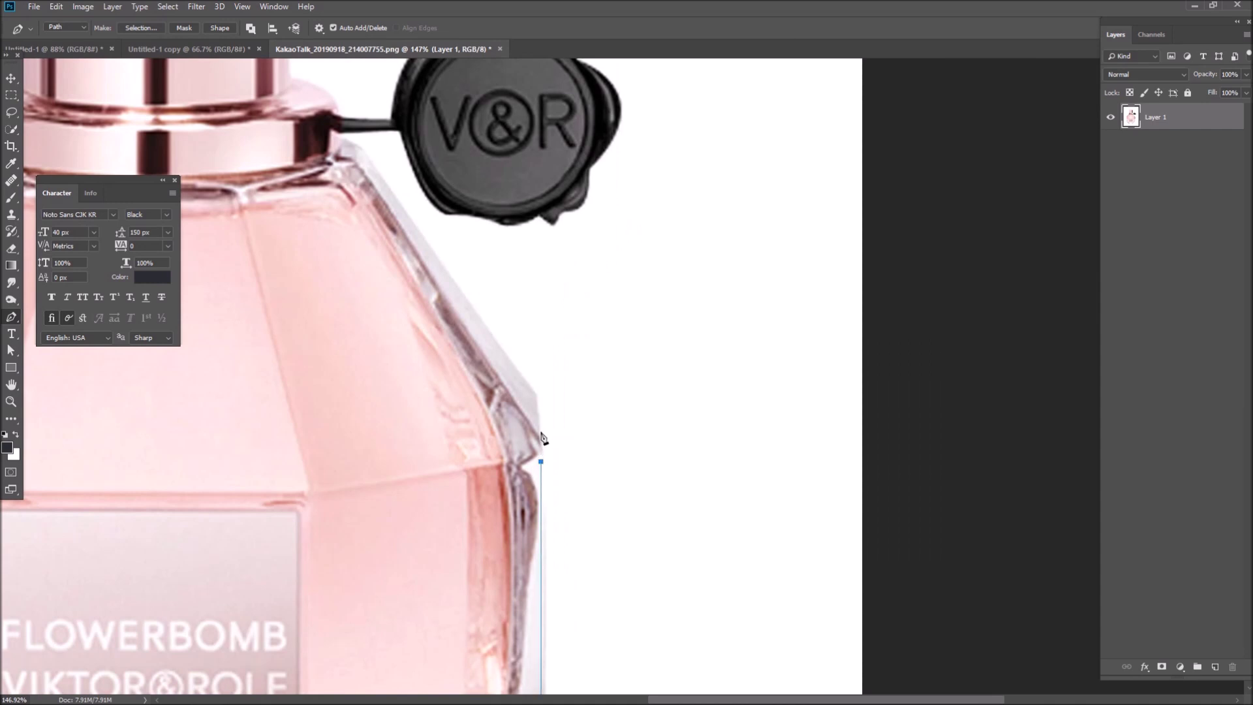
pyautogui.click(516, 384)
pyautogui.scroll(3, 522, 359)
pyautogui.hscroll(-2, 523, 359)
pyautogui.click(443, 324)
pyautogui.moveTo(418, 307); pyautogui.dragTo(408, 311)
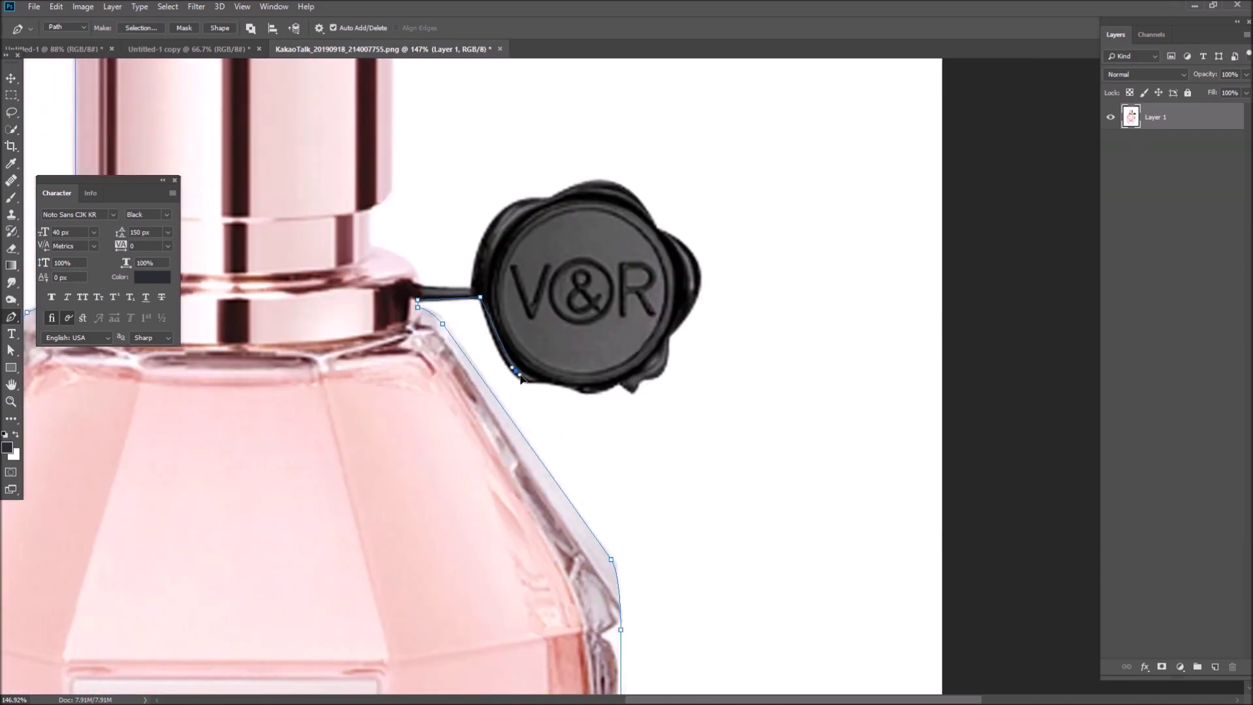
# - Trace the pen path around the black V&R wax seal with curved segments, back to its cord
pyautogui.moveTo(655, 382)
pyautogui.mouseDown()
pyautogui.moveTo(673, 417)
pyautogui.moveTo(649, 387)
pyautogui.mouseUp()
pyautogui.scroll(5, 736, 155)
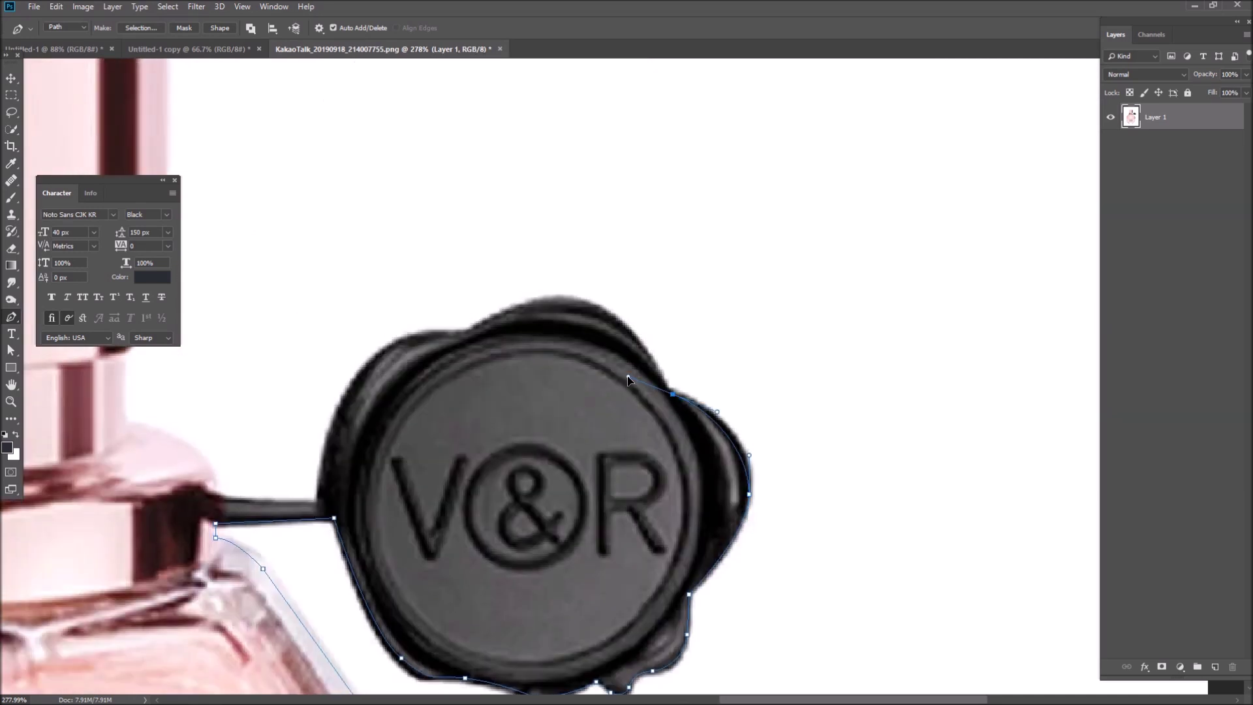
pyautogui.click(355, 375)
pyautogui.scroll(-2, 357, 378)
pyautogui.hscroll(-3, 357, 378)
pyautogui.moveTo(494, 371); pyautogui.dragTo(493, 389)
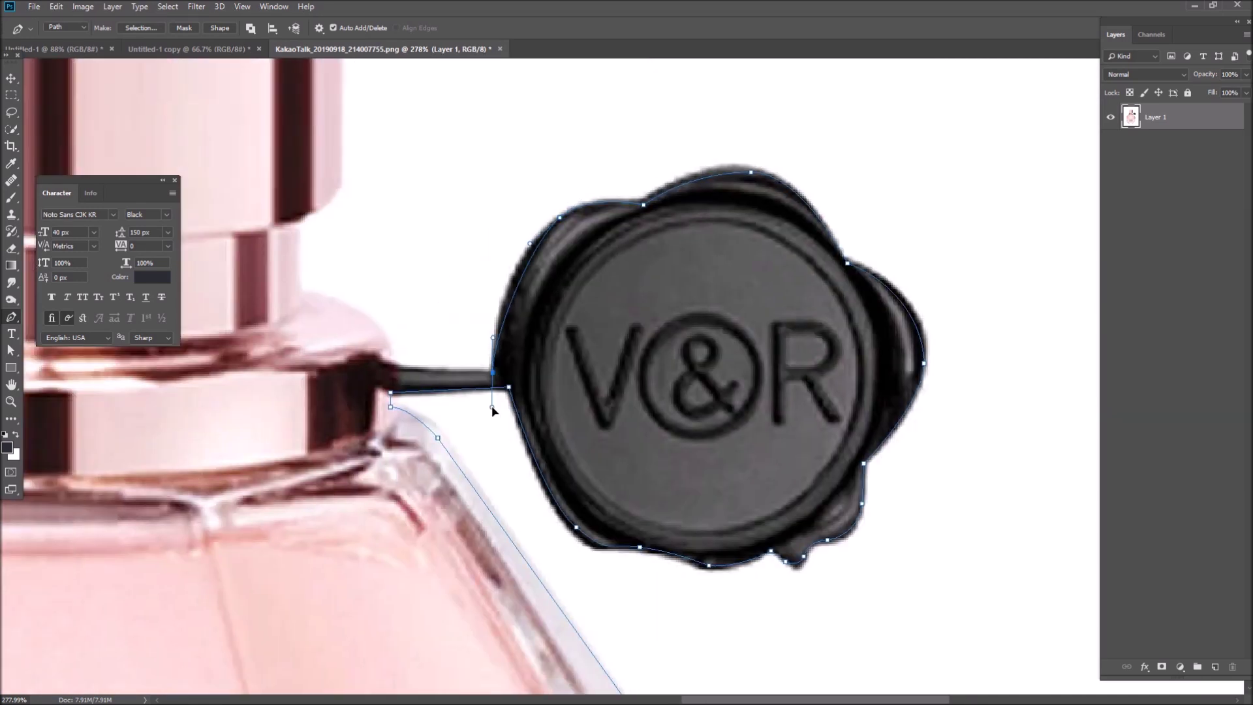
# - Close the pen path around the cap's right side and copy the enclosed bottle to a new layer
pyautogui.scroll(15, 262, 297)
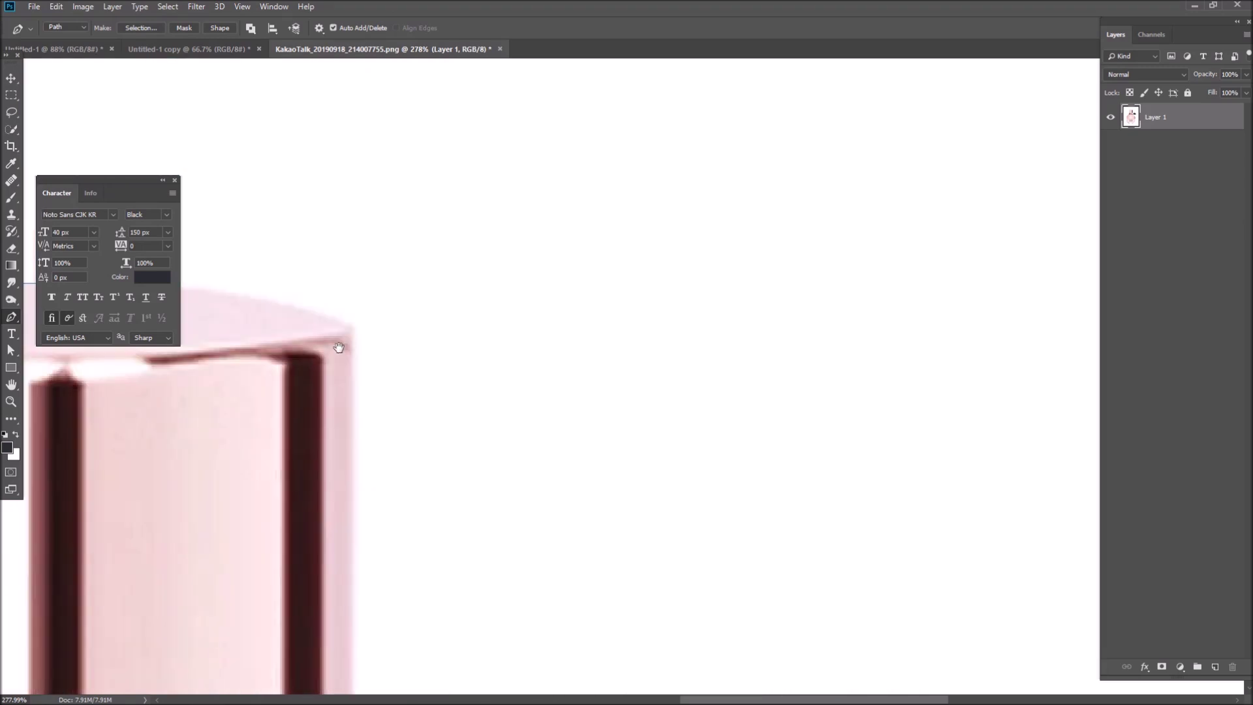
pyautogui.hscroll(-1, 414, 389)
pyautogui.moveTo(458, 387); pyautogui.dragTo(137, 429)
pyautogui.hotkey('ctrl', 'Return')
pyautogui.hotkey('ctrl', 'j')
pyautogui.hotkey('ctrl', '1')
pyautogui.press('v')
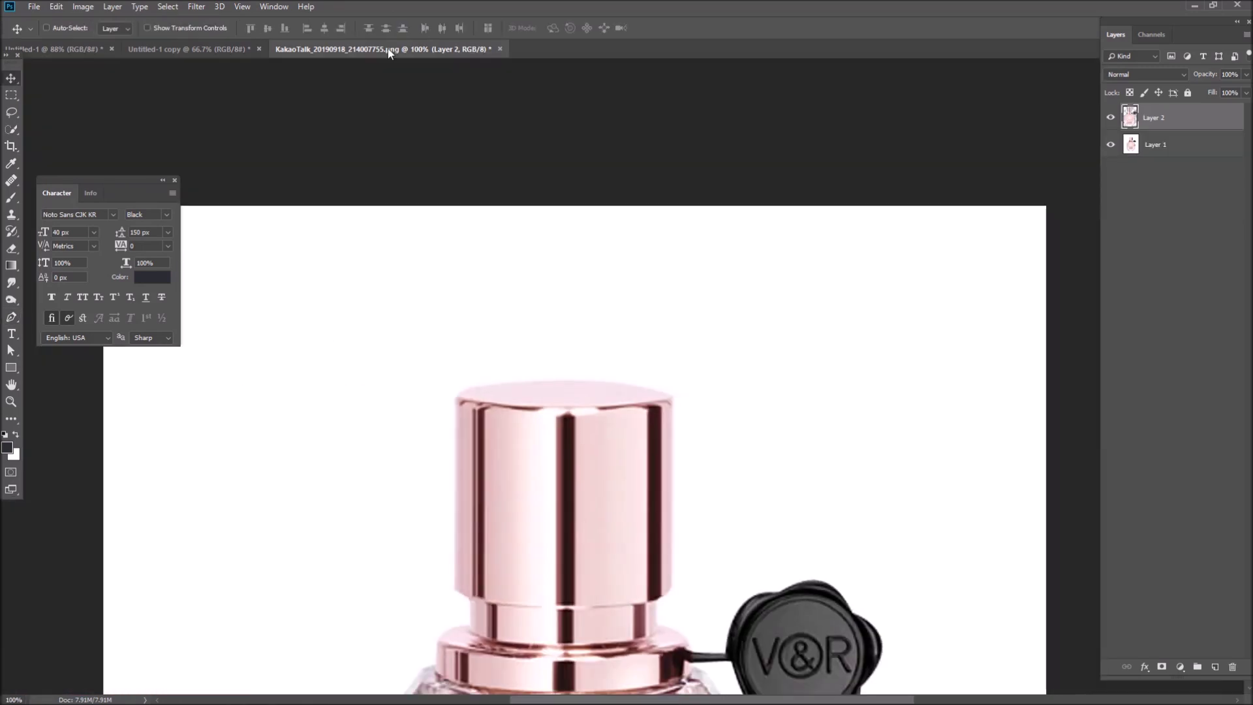
# - Bring the cut-out bottle into the poster document and scale it to about 49%
pyautogui.moveTo(388, 49); pyautogui.dragTo(732, 150)
pyautogui.moveTo(1027, 474); pyautogui.dragTo(522, 386)
pyautogui.moveTo(816, 150); pyautogui.dragTo(195, 151)
pyautogui.click(871, 150)
pyautogui.press('n')
pyautogui.hotkey('ctrl', 't')
pyautogui.moveTo(828, 171); pyautogui.dragTo(728, 325)
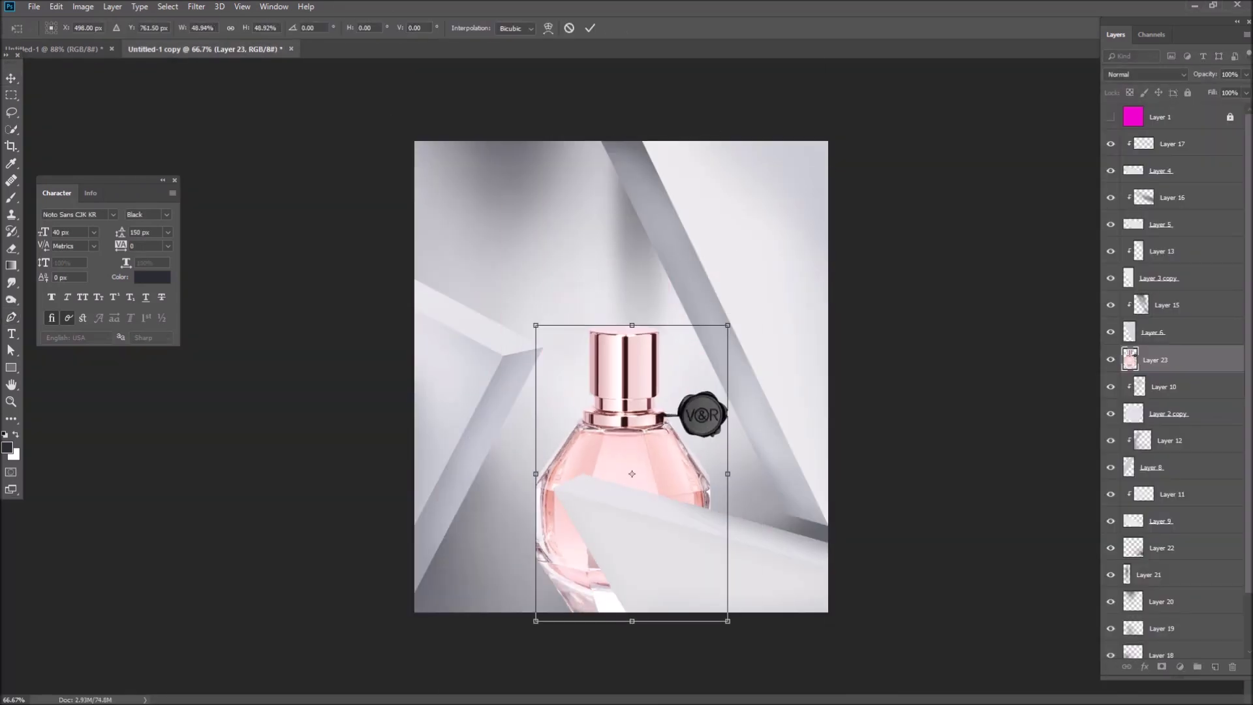
pyautogui.press('Return')
# - Bring the bottle layer to the front, then shrink and tilt the bottle between the angular shapes, above the lower block
pyautogui.hotkey('ctrl', 'shift', ']')
pyautogui.hotkey('ctrl', 't')
pyautogui.moveTo(639, 411); pyautogui.dragTo(615, 318)
pyautogui.moveTo(704, 232); pyautogui.dragTo(666, 291)
pyautogui.moveTo(682, 287); pyautogui.dragTo(728, 366)
pyautogui.moveTo(654, 411); pyautogui.dragTo(682, 409)
pyautogui.moveTo(761, 367); pyautogui.dragTo(754, 338)
pyautogui.moveTo(650, 373); pyautogui.dragTo(650, 383)
pyautogui.moveTo(634, 281); pyautogui.dragTo(635, 292)
pyautogui.press('Return')
# - Fine-tune the tilted bottle's placement just above the lower block's tip
pyautogui.scroll(2, 705, 439)
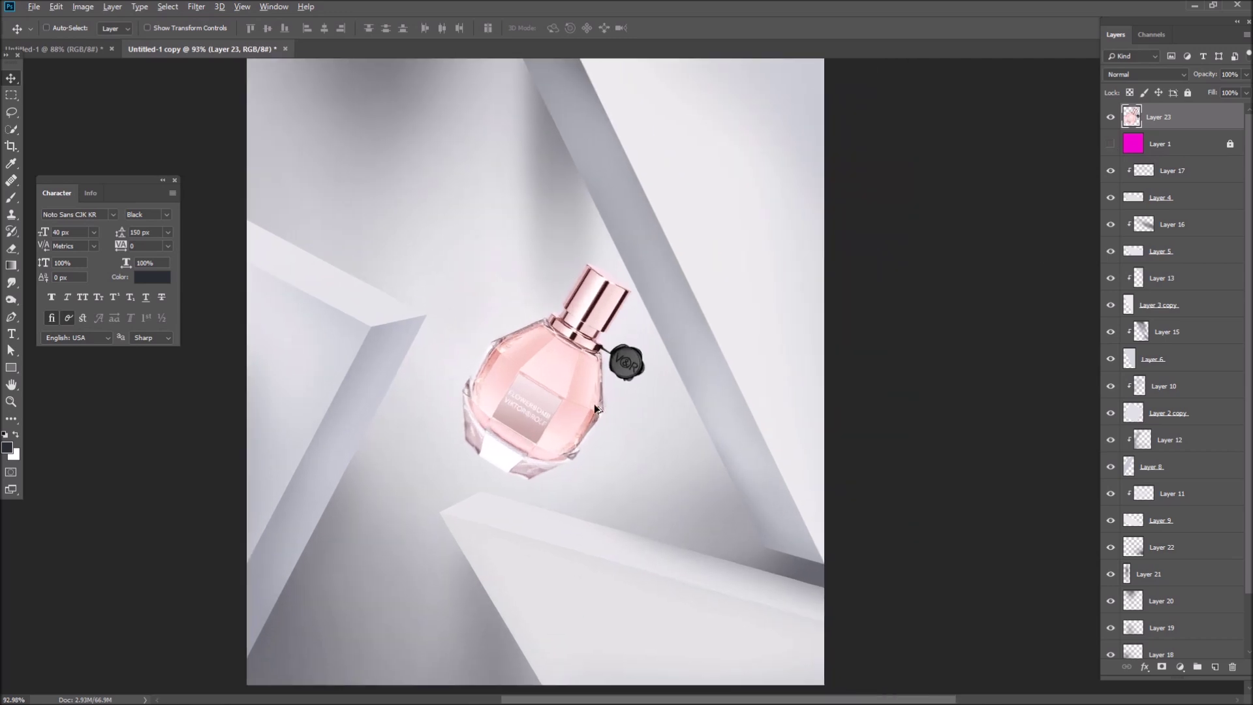
pyautogui.moveTo(543, 426); pyautogui.dragTo(529, 419)
pyautogui.hotkey('ctrl', 't')
pyautogui.press('Return')
pyautogui.scroll(-2, 595, 351)
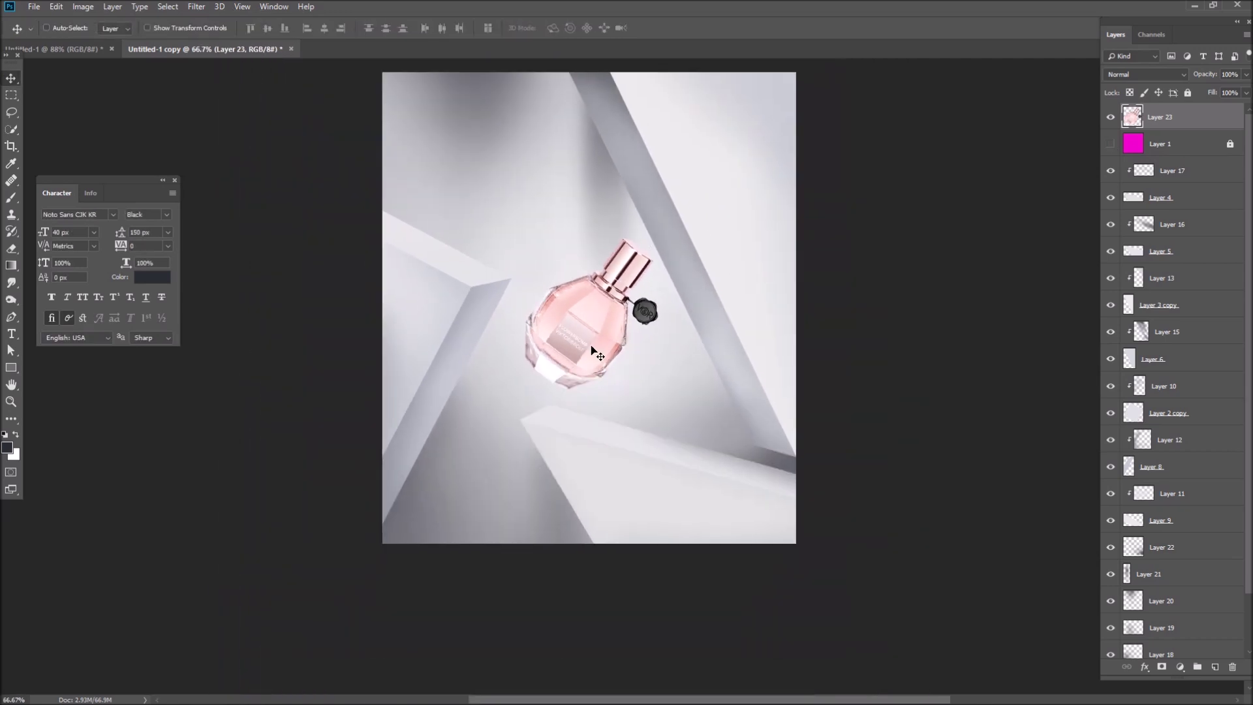
# - Add a new layer above Layer 16, clipped to the lower block's top face, for the bottle's shadow
pyautogui.scroll(2, 595, 353)
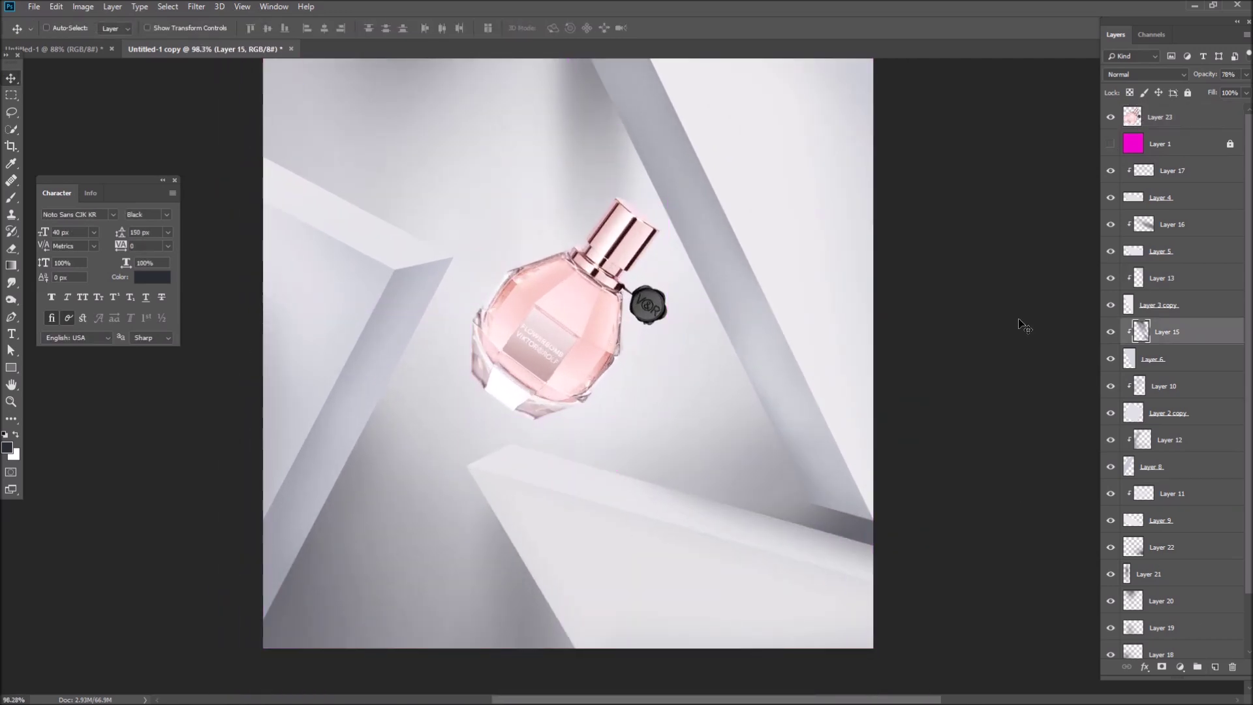
pyautogui.hotkey('ctrl', 'shift', 'alt', 'n')
pyautogui.moveTo(1150, 258); pyautogui.dragTo(1153, 215)
pyautogui.press('b')
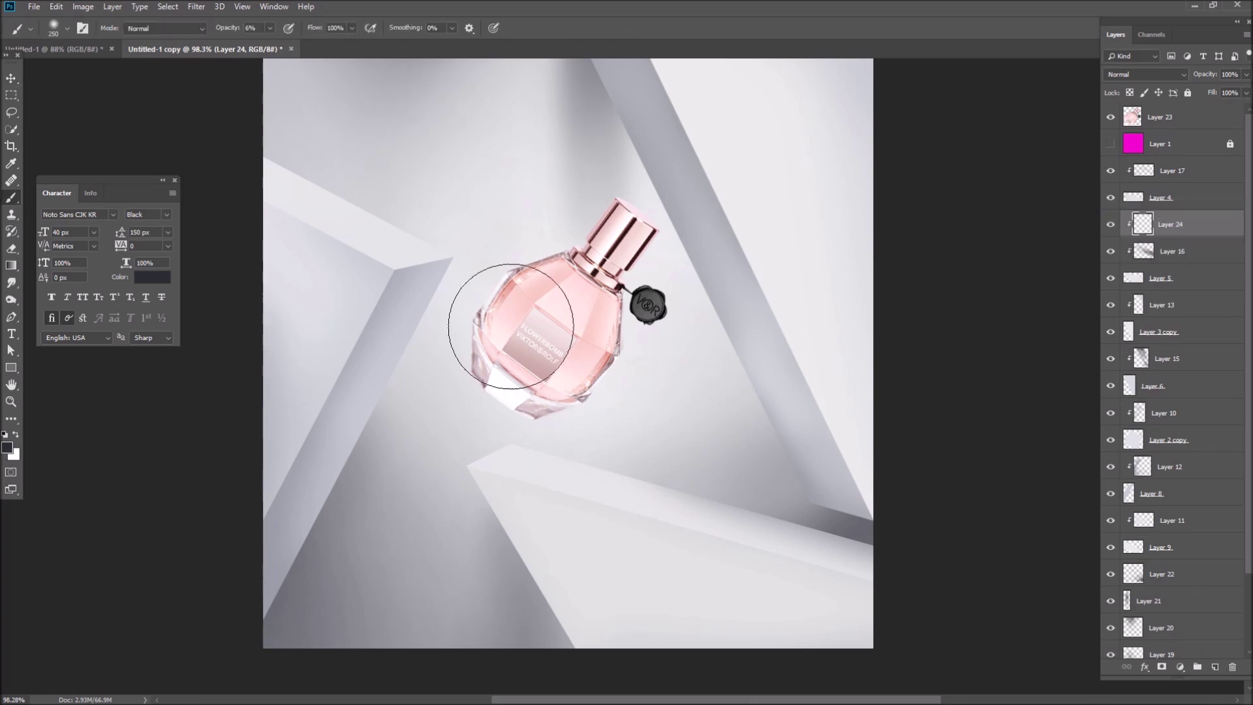
# - Try to paint the bottle's shadow on the lower block with a smaller brush
pyautogui.press('[')
pyautogui.moveTo(617, 448)
pyautogui.mouseDown()
pyautogui.moveTo(612, 476)
pyautogui.moveTo(601, 471)
pyautogui.moveTo(598, 460)
pyautogui.moveTo(769, 579)
pyautogui.mouseUp()
pyautogui.hotkey('ctrl', 'z')
pyautogui.scroll(2, 601, 470)
pyautogui.hotkey('ctrl', 'z')
# - Place Layer 24 beneath Layer 16 and fill an elliptical selection on it with the dark foreground colour
pyautogui.hotkey('ctrl', '[')
pyautogui.rightClick(11, 95)
pyautogui.click(65, 103)
pyautogui.hotkey('alt', 'BackSpace')
# - Rotate and reshape the dark ellipse to follow the lower block's top face beneath the bottle
pyautogui.hotkey('ctrl', 't')
pyautogui.moveTo(663, 408); pyautogui.dragTo(692, 424)
pyautogui.moveTo(562, 421); pyautogui.dragTo(583, 434)
pyautogui.moveTo(621, 473); pyautogui.dragTo(577, 500)
pyautogui.press('Return')
# - Make the dark ellipse slightly smaller and shift it along the lower block's top face
pyautogui.hotkey('ctrl', 't')
pyautogui.moveTo(577, 442); pyautogui.dragTo(541, 443)
pyautogui.press('Escape')
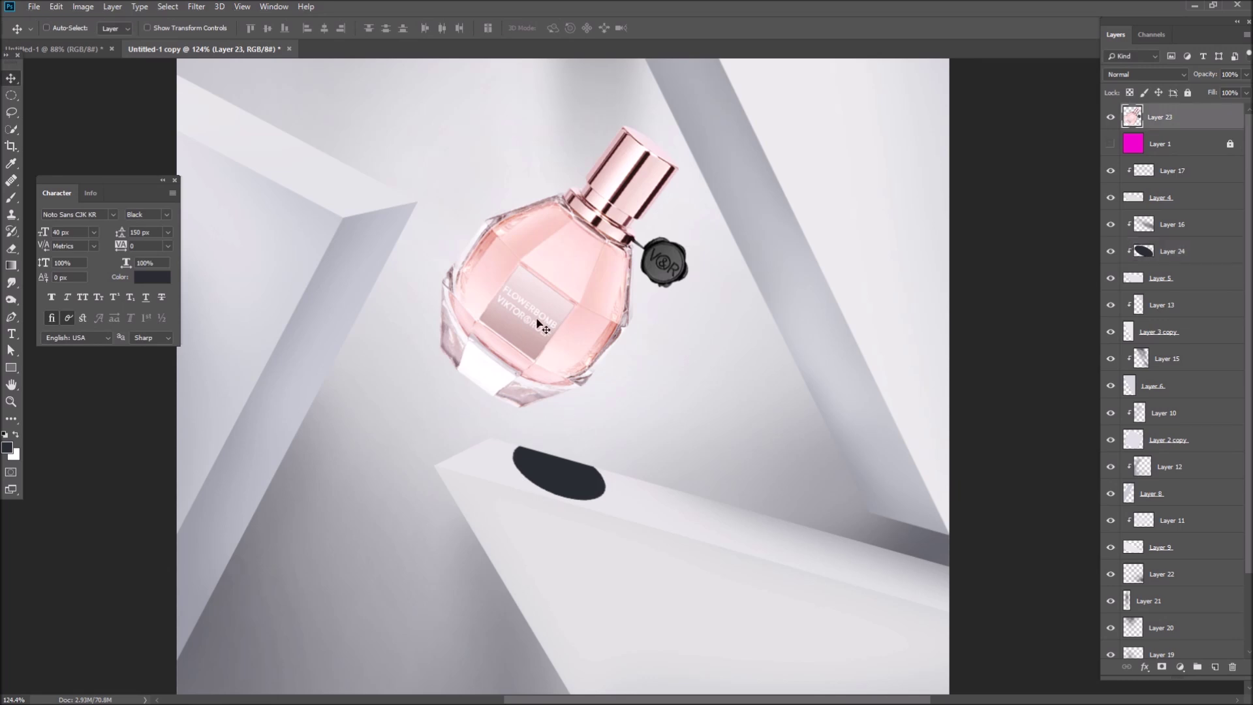
pyautogui.hotkey('ctrl', 't')
pyautogui.press('Return')
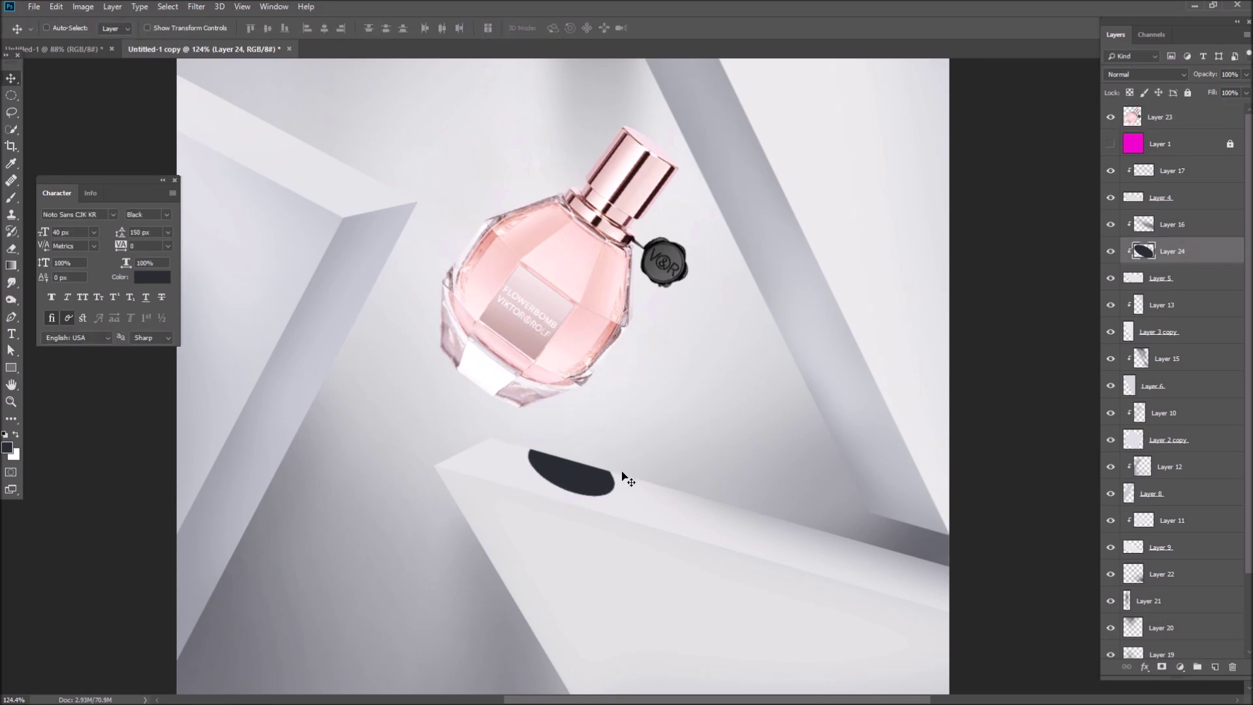
# - Soften the dark ellipse with a 3.9 px Gaussian Blur and set its layer opacity to 50%
pyautogui.click(197, 7)
pyautogui.click(221, 52)
pyautogui.moveTo(313, 355); pyautogui.dragTo(296, 355)
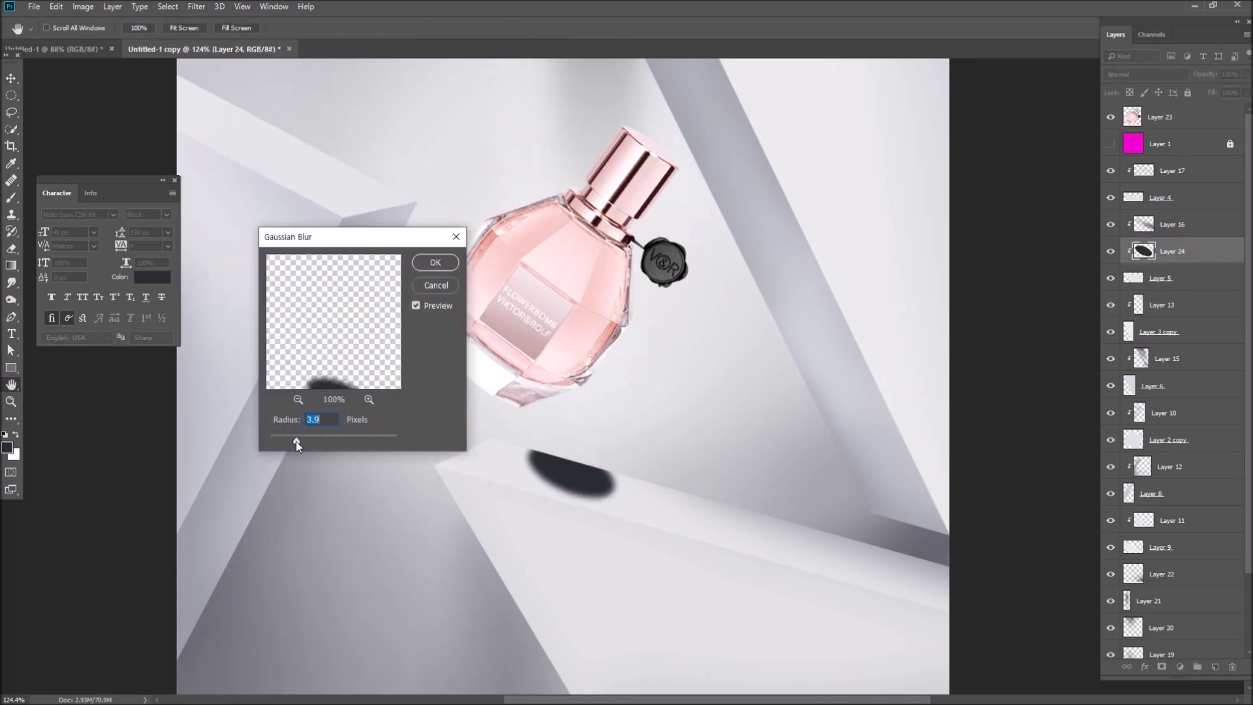
pyautogui.press('Return')
pyautogui.scroll(-2, 648, 384)
pyautogui.scroll(3, 644, 454)
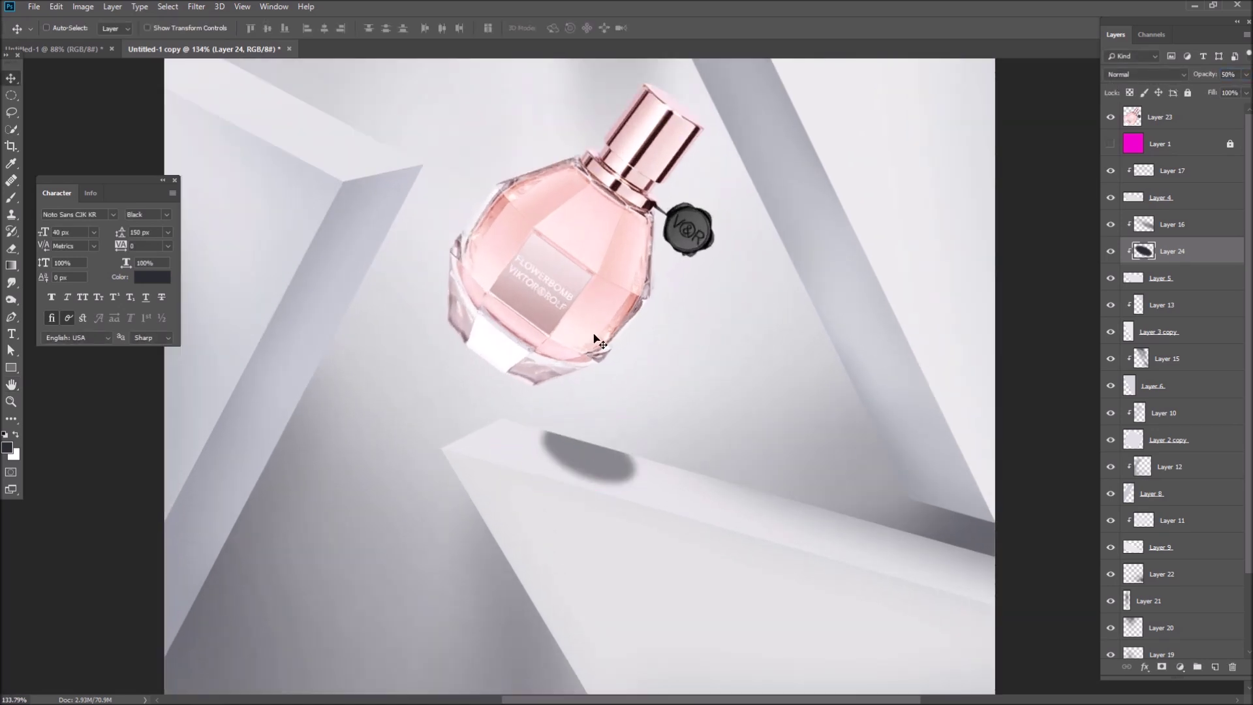
pyautogui.keyDown('ctrl'); pyautogui.click(596, 342); pyautogui.keyUp('ctrl')
pyautogui.hotkey('ctrl', 't')
pyautogui.moveTo(724, 84); pyautogui.dragTo(743, 83)
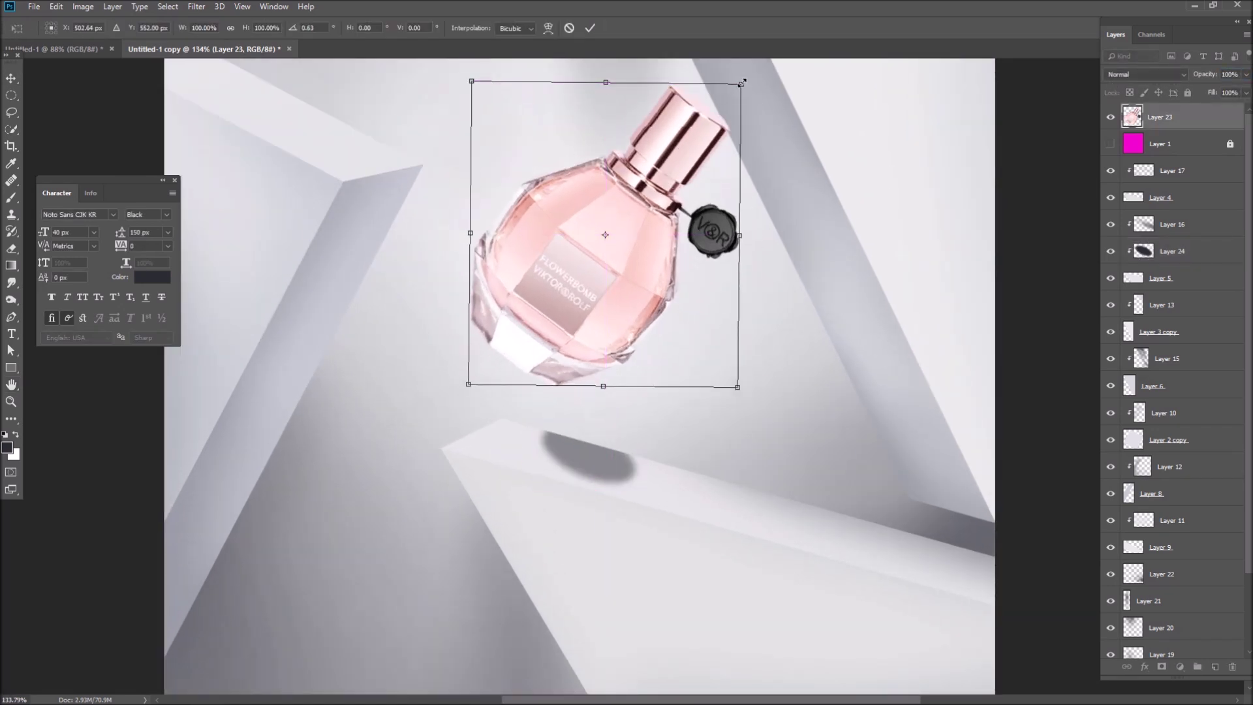
pyautogui.press('Escape')
# - Shift the blurred shadow toward the block's tip and rotate it about 11.6° counter-clockwise
pyautogui.moveTo(623, 439)
pyautogui.mouseDown()
pyautogui.moveTo(573, 450)
pyautogui.moveTo(606, 429)
pyautogui.mouseUp()
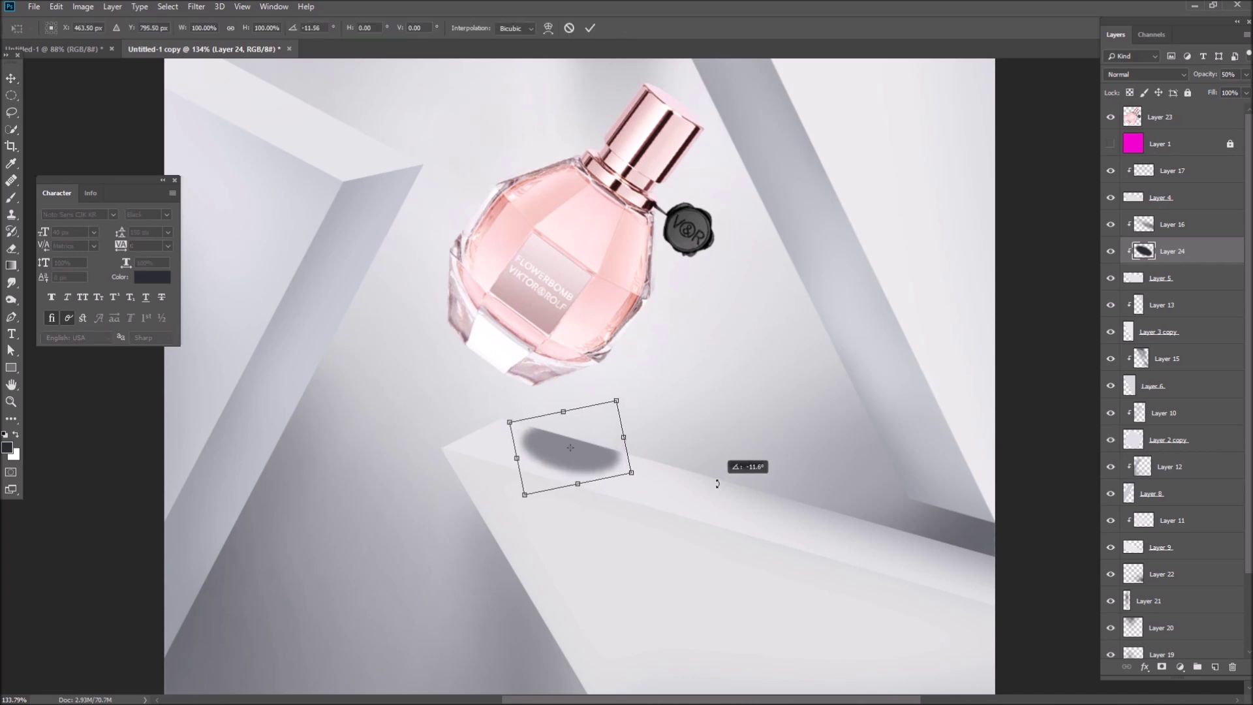
pyautogui.scroll(2, 589, 440)
# - Add a new layer above Layer 24 and darken the shadow along the block's upper edge with a brush at 15% opacity
pyautogui.hotkey('ctrl', 'shift', 'alt', 'n')
pyautogui.press('b')
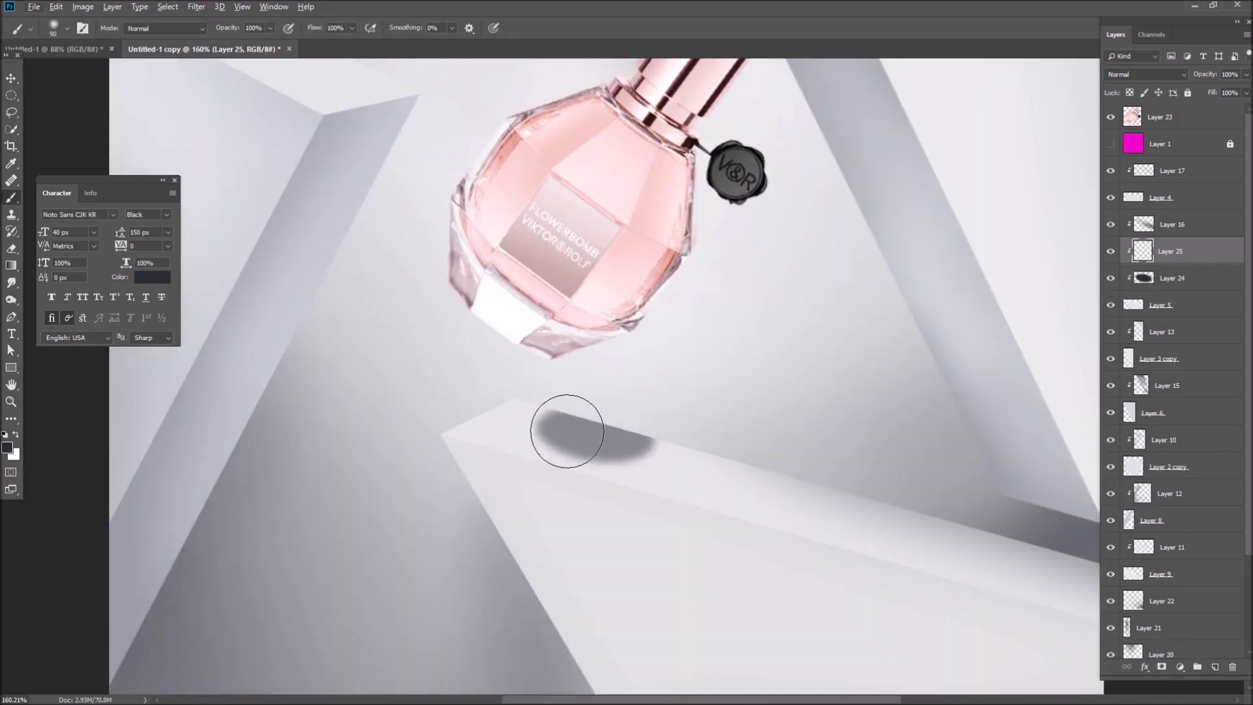
pyautogui.hotkey('ctrl', 'z')
pyautogui.moveTo(557, 425)
pyautogui.mouseDown()
pyautogui.moveTo(588, 444)
pyautogui.moveTo(546, 420)
pyautogui.moveTo(587, 437)
pyautogui.mouseUp()
pyautogui.press('1')
pyautogui.press('5')
pyautogui.moveTo(523, 408); pyautogui.dragTo(617, 418)
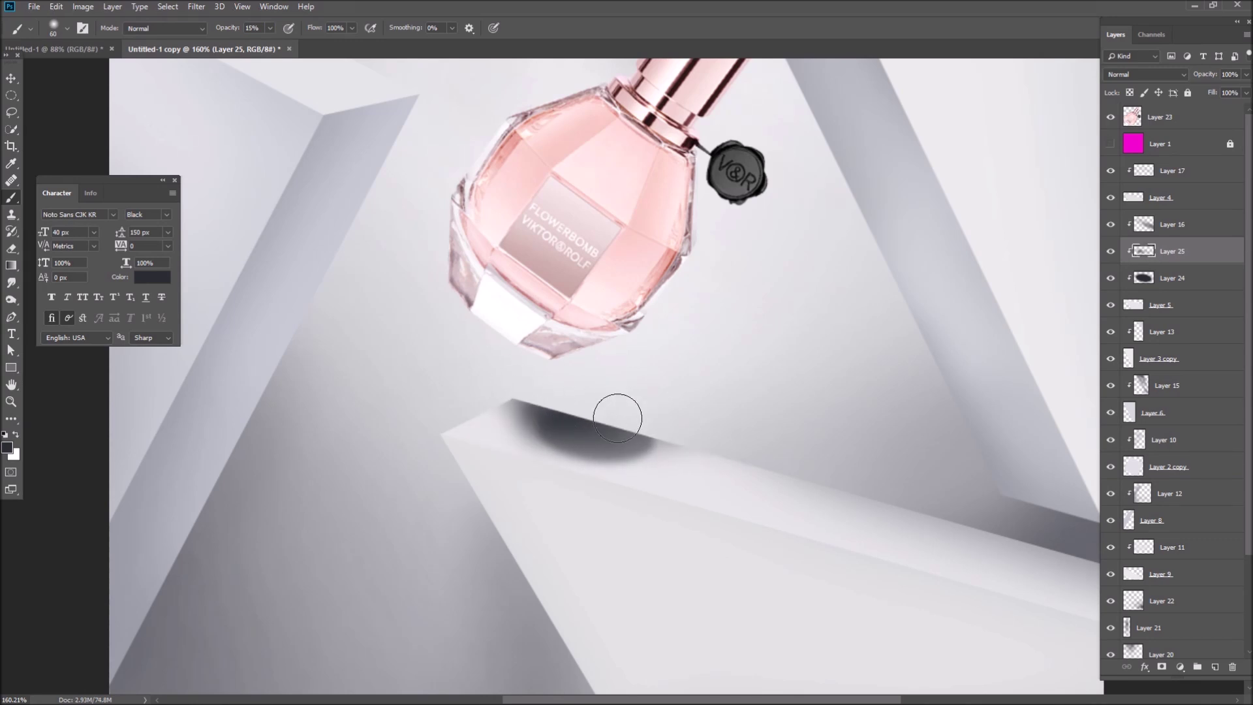
# - Set Layer 25's opacity to 61% and fade the shadow's left end on Layers 25 and 24 with a 10% eraser
pyautogui.moveTo(1222, 92); pyautogui.dragTo(1218, 92)
pyautogui.press('e')
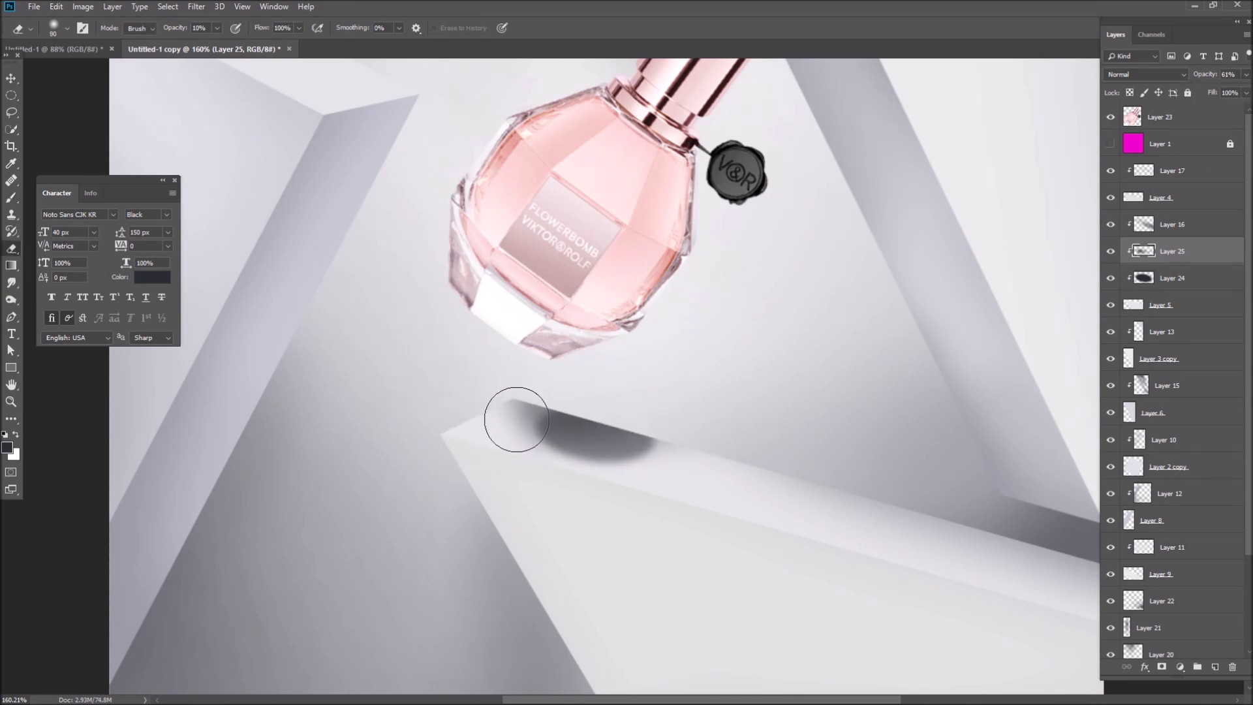
pyautogui.hotkey('alt', '[')
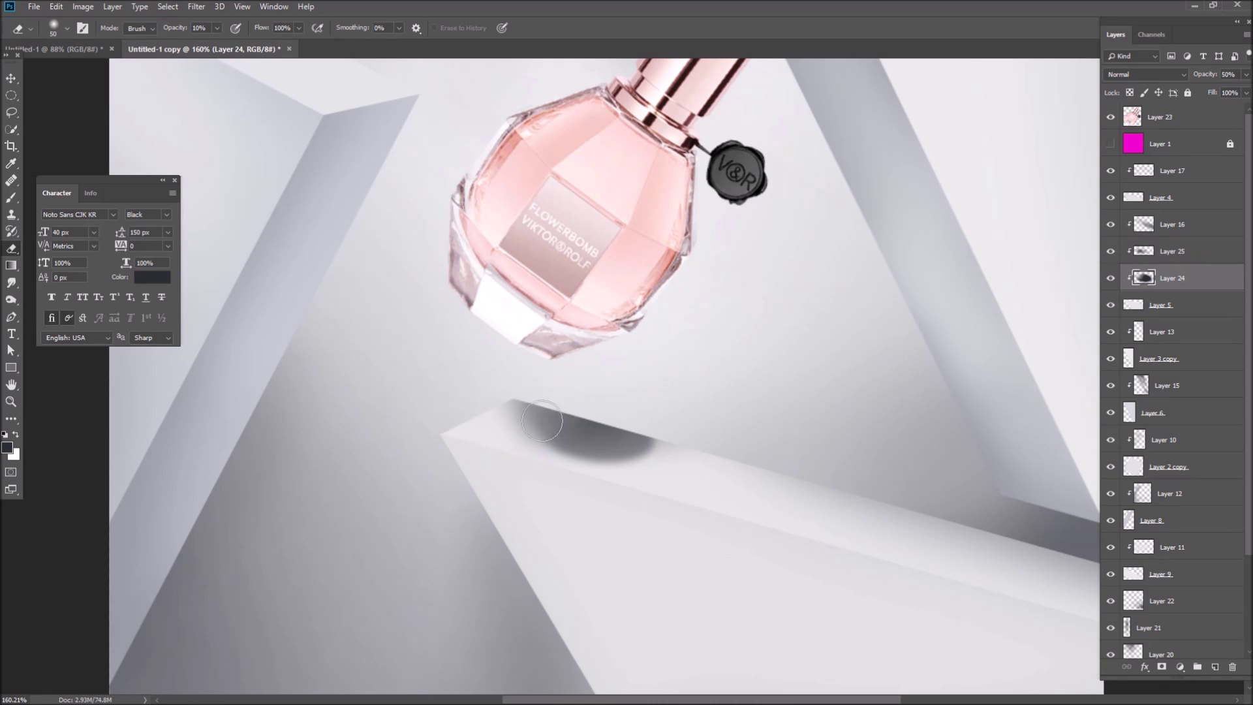
pyautogui.hotkey('ctrl', '1')
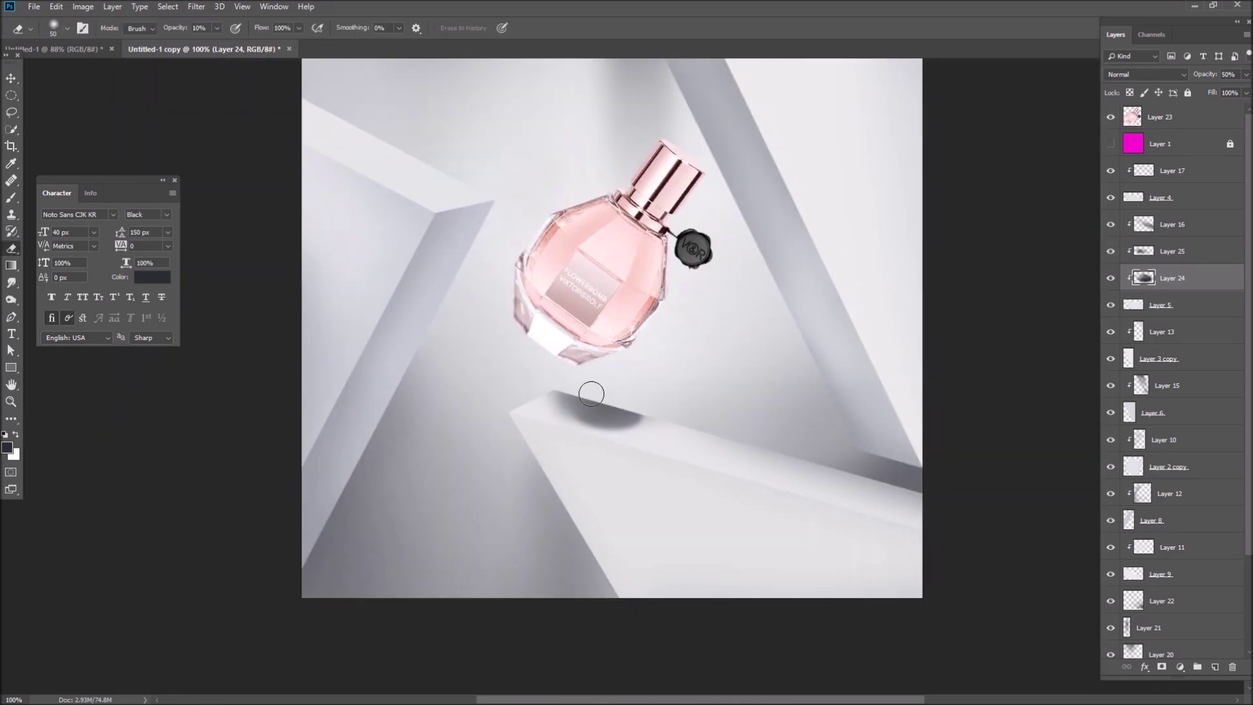
pyautogui.hotkey('alt', ']')
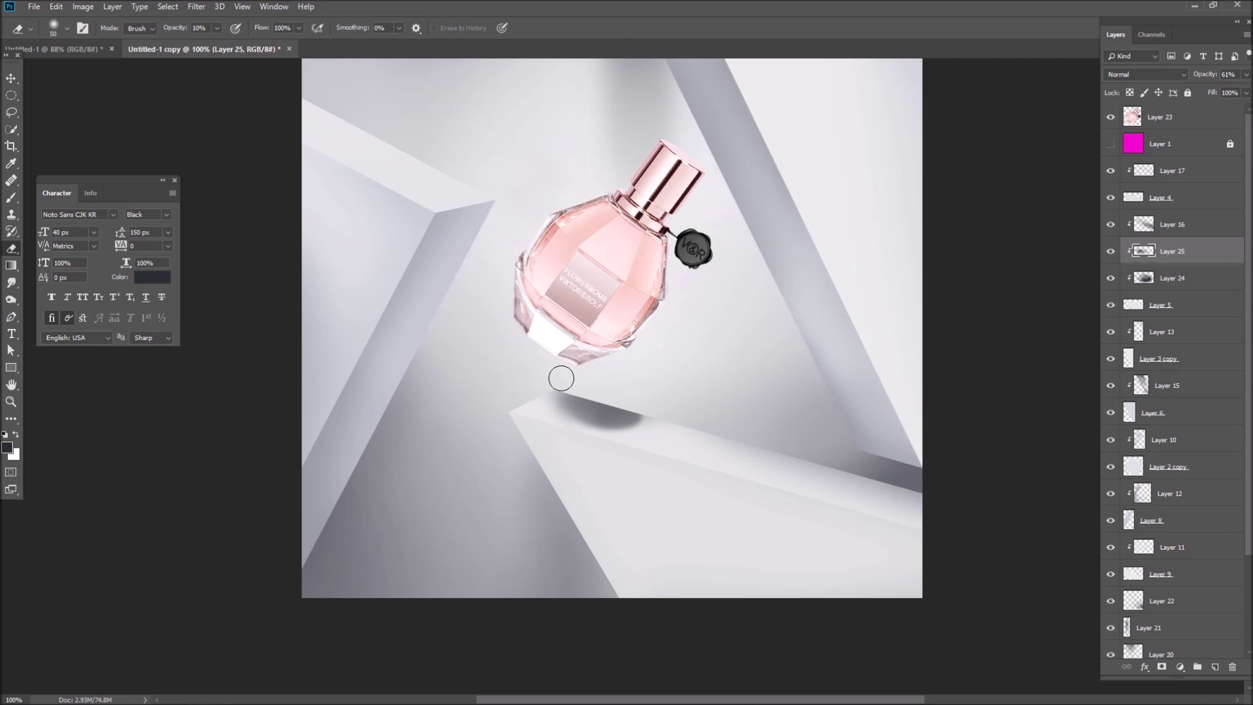
# - Add a new layer above the right band's shading, Layer 15, and choose white as the foreground colour
pyautogui.press('v')
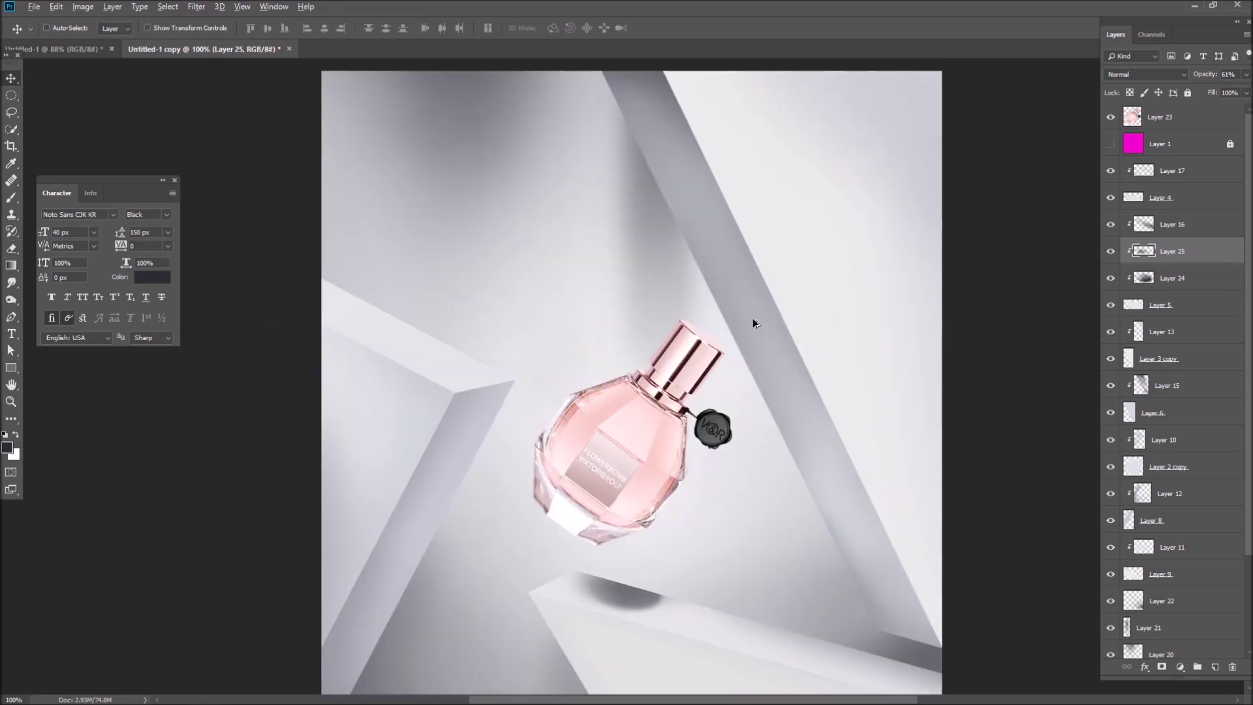
pyautogui.keyDown('ctrl'); pyautogui.click(754, 321); pyautogui.keyUp('ctrl')
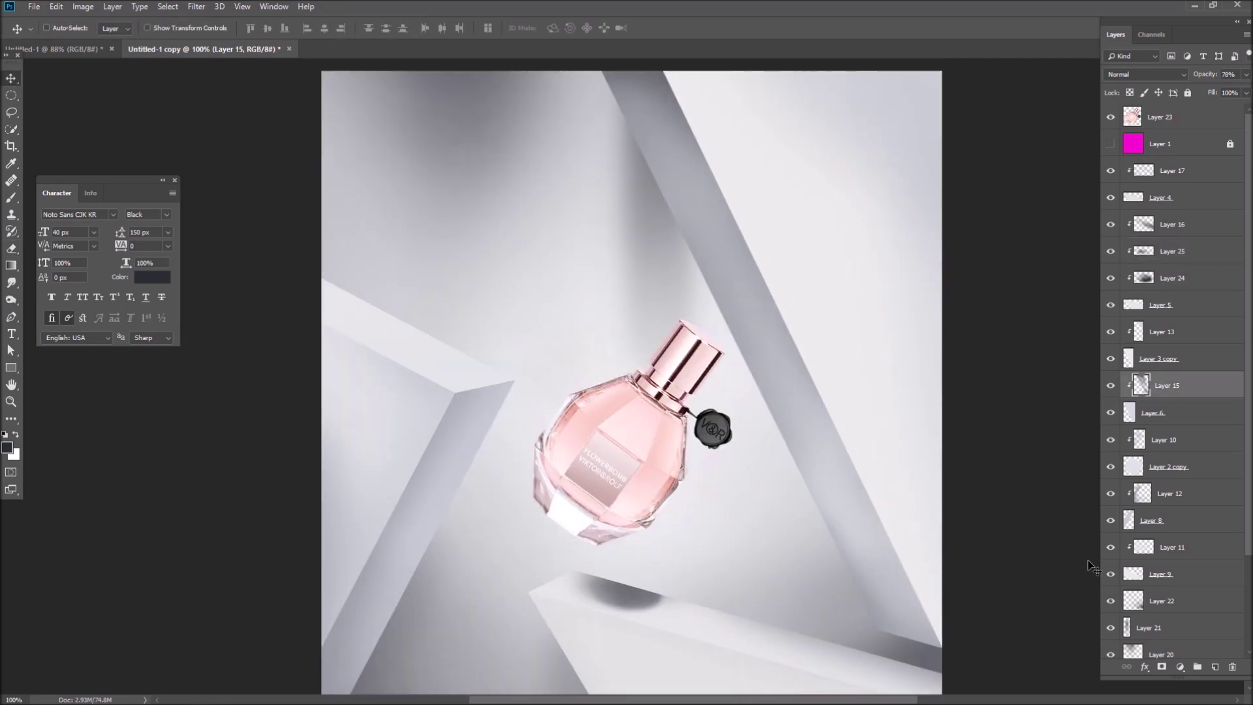
pyautogui.click(1215, 666)
pyautogui.press('i')
pyautogui.click(842, 331)
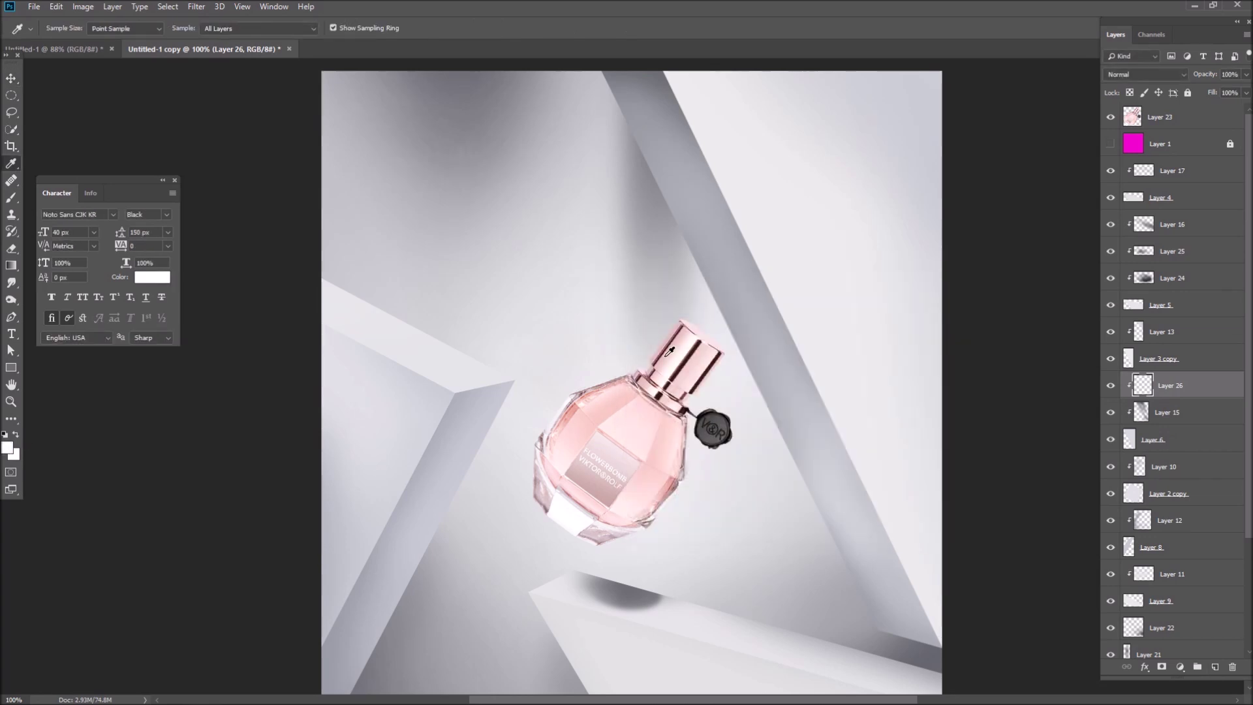
pyautogui.press('b')
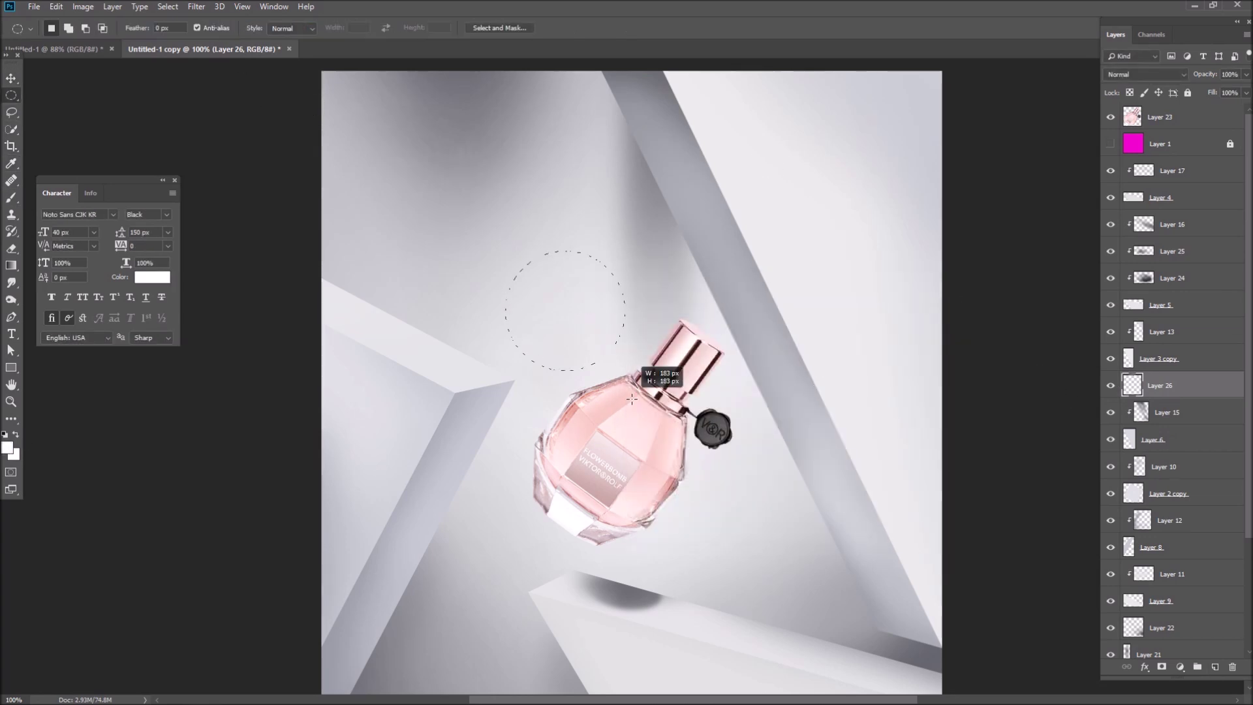
# - Fill a 183 px circular selection with white, then flatten and rotate it onto the right band beside the bottle cap
pyautogui.click(569, 315)
pyautogui.hotkey('ctrl', 't')
pyautogui.moveTo(568, 249); pyautogui.dragTo(568, 307)
pyautogui.moveTo(637, 347)
pyautogui.mouseDown()
pyautogui.moveTo(601, 361)
pyautogui.moveTo(747, 339)
pyautogui.mouseUp()
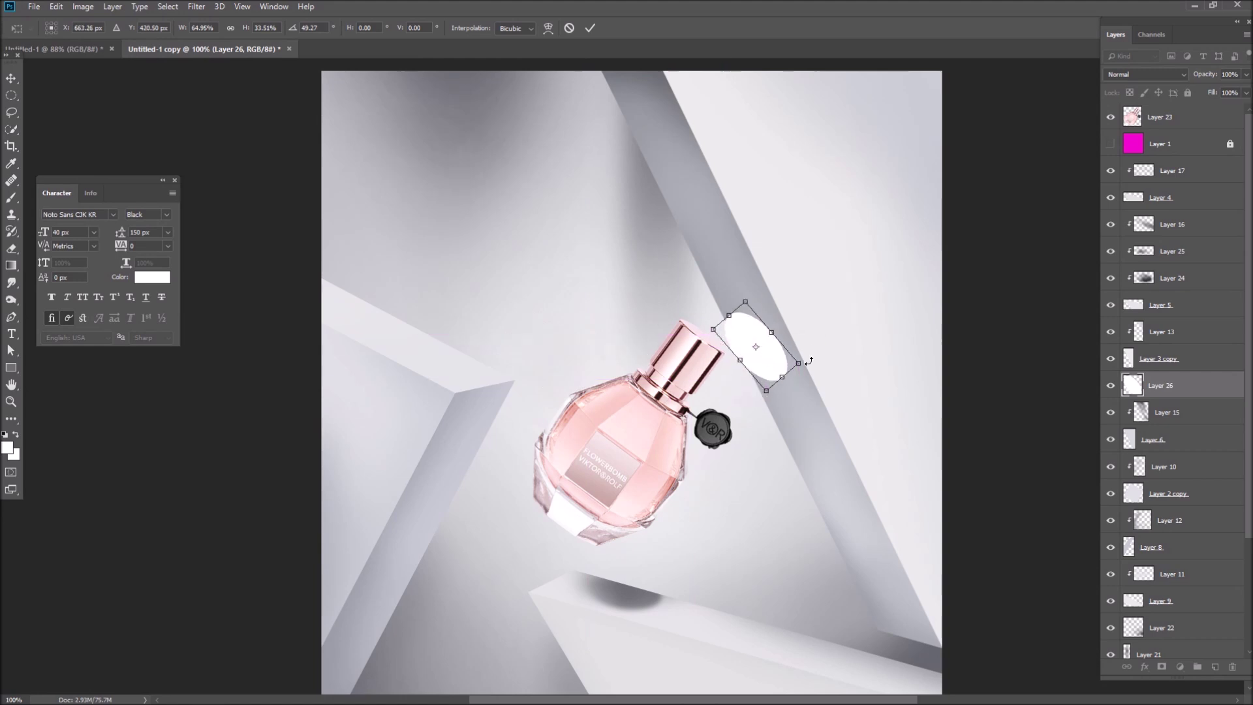
pyautogui.press('Return')
# - Clip the white ellipse to the right band and adjust its position and angle along the band
pyautogui.hotkey('ctrl', 'alt', 'g')
pyautogui.hotkey('ctrl', 't')
pyautogui.moveTo(764, 294); pyautogui.dragTo(775, 321)
pyautogui.press('Return')
pyautogui.press('m')
# - Try to soften the white ellipse on the right band with a light Gaussian Blur
pyautogui.click(196, 6)
pyautogui.moveTo(204, 154)
pyautogui.click(383, 205)
pyautogui.moveTo(302, 440); pyautogui.dragTo(320, 443)
pyautogui.press('Return')
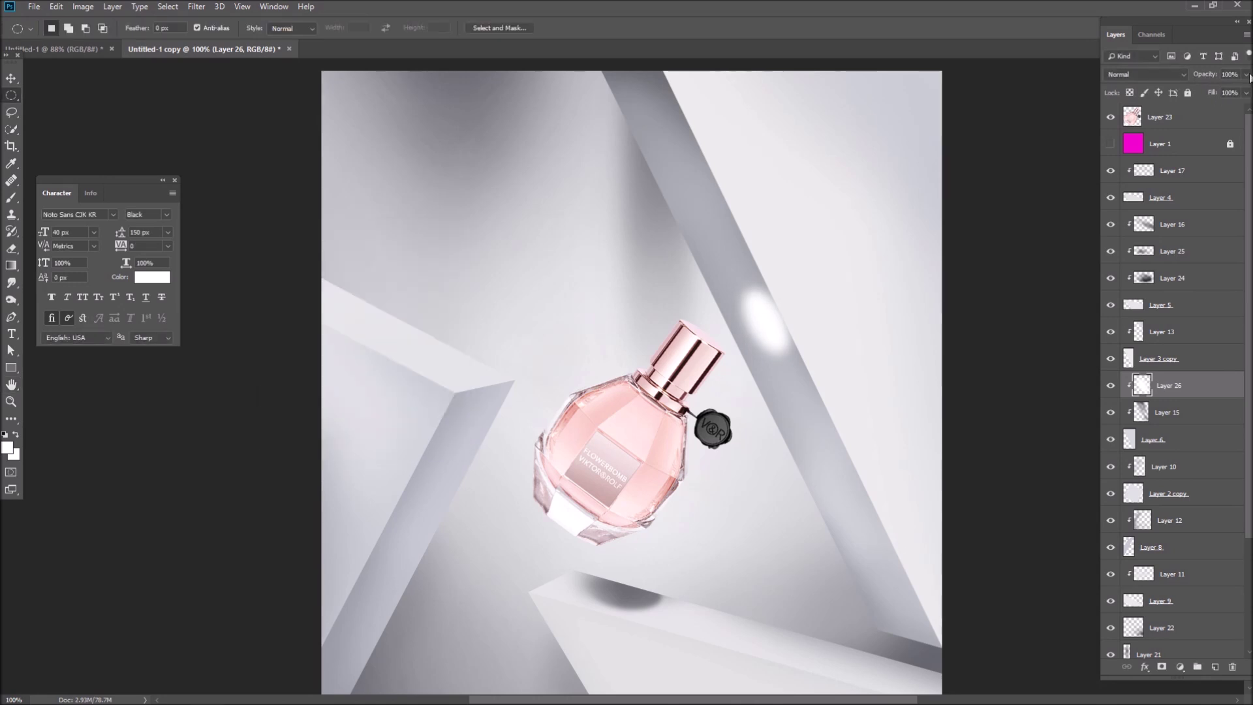
pyautogui.moveTo(1246, 74); pyautogui.dragTo(1227, 94)
pyautogui.press('Escape')
# - Apply a stronger Gaussian Blur to the white ellipse to make a soft highlight on the right band
pyautogui.click(196, 7)
pyautogui.moveTo(204, 155)
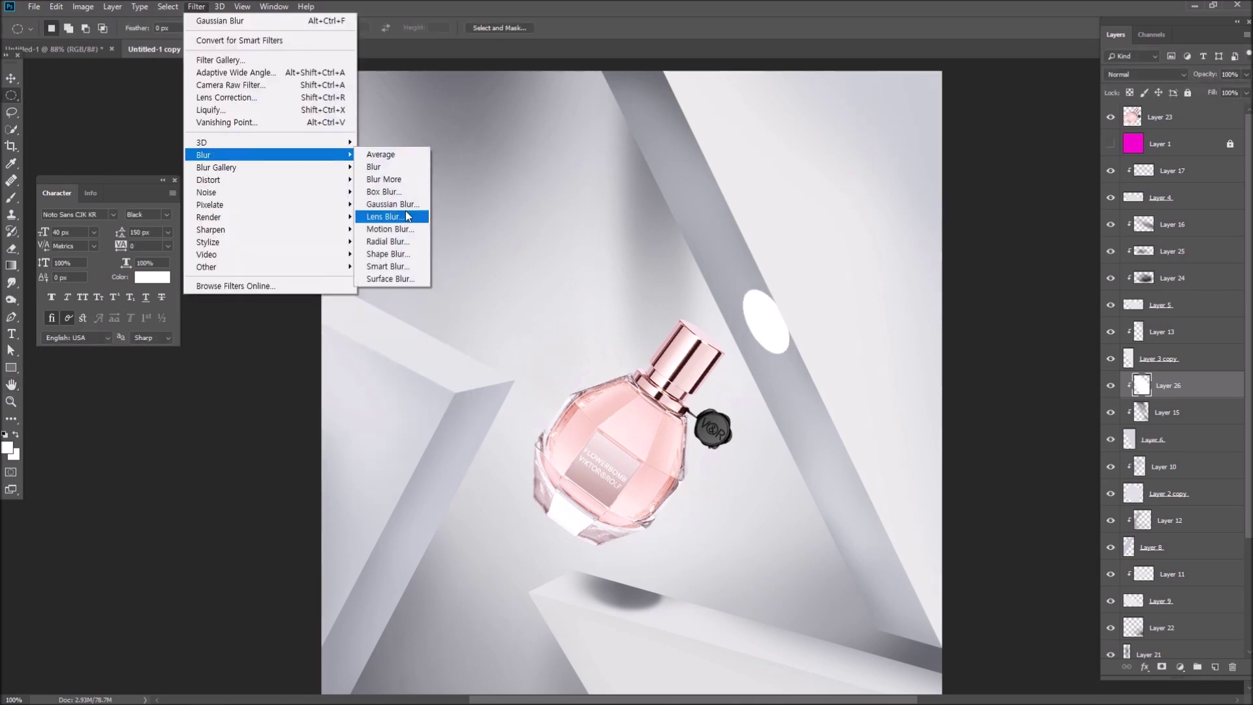
pyautogui.click(384, 204)
pyautogui.moveTo(318, 444); pyautogui.dragTo(325, 444)
pyautogui.press('Return')
pyautogui.press('v')
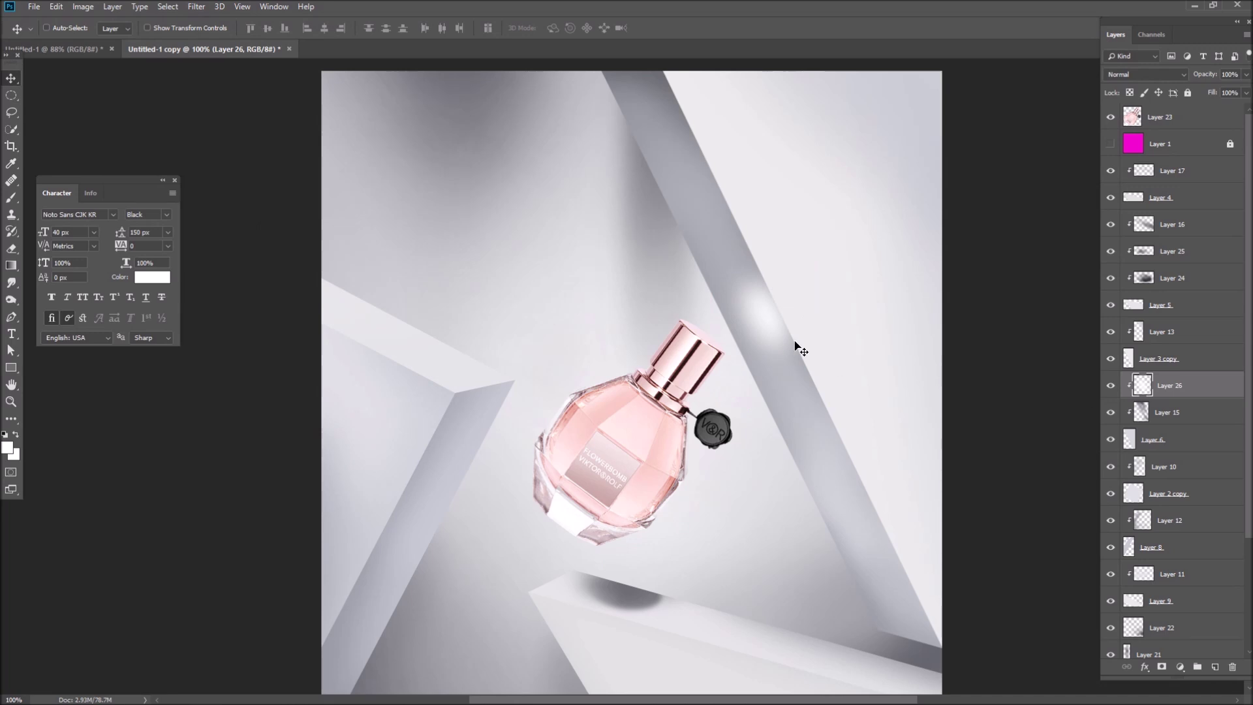
# - Add a clipped layer above the band's highlight and paint it with a pale pink brush at 50% opacity
pyautogui.click(1216, 667)
pyautogui.hotkey('ctrl', 'alt', 'g')
pyautogui.press('b')
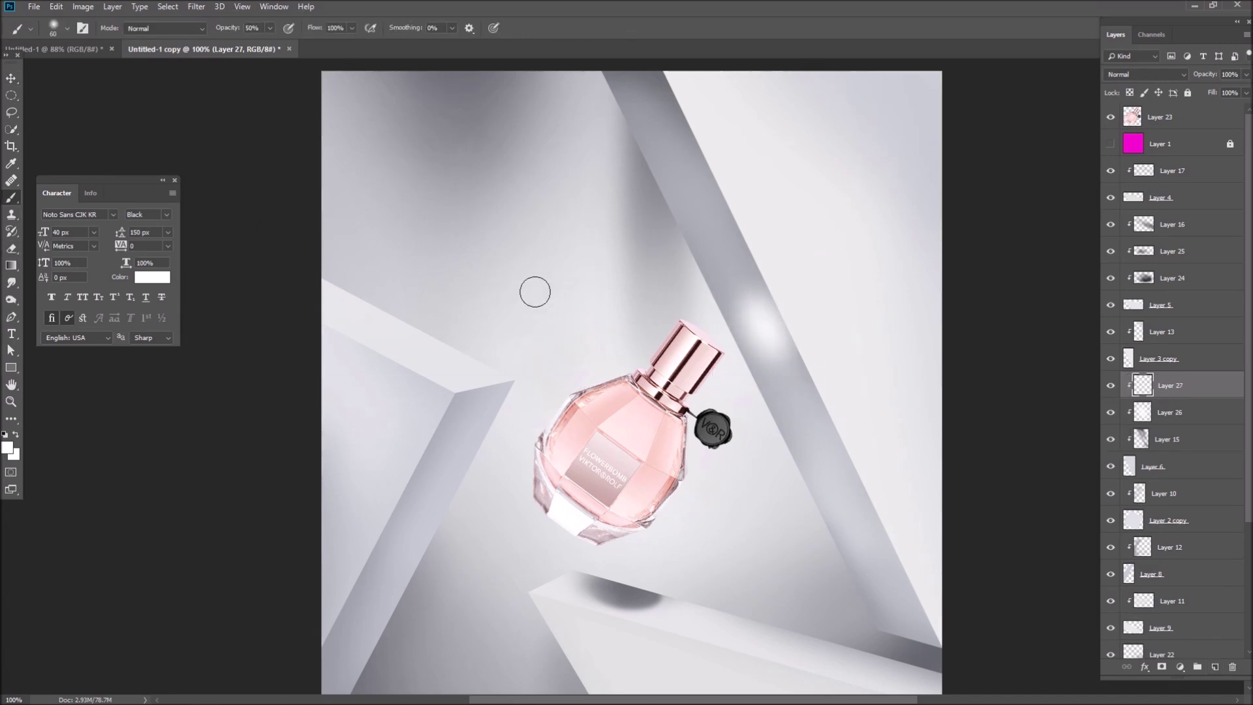
pyautogui.click(8, 448)
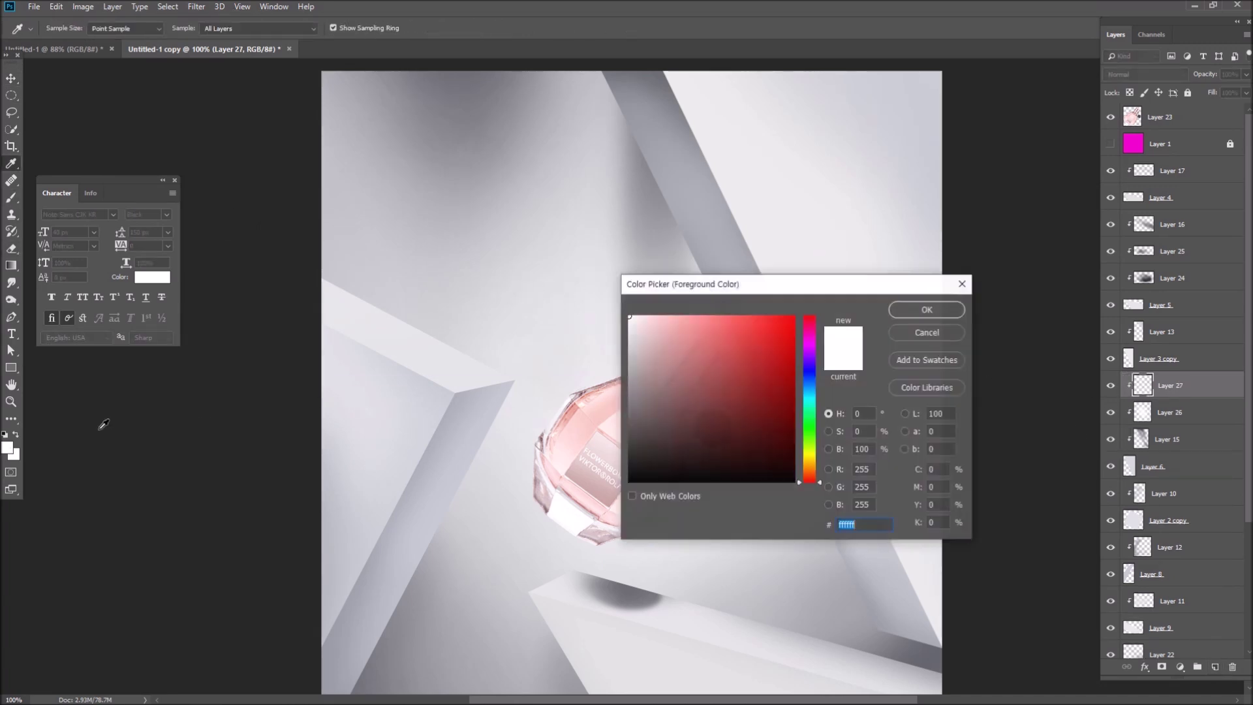
pyautogui.moveTo(685, 283); pyautogui.dragTo(775, 409)
pyautogui.click(901, 457)
pyautogui.press('Return')
pyautogui.press('v')
pyautogui.scroll(-3, 826, 392)
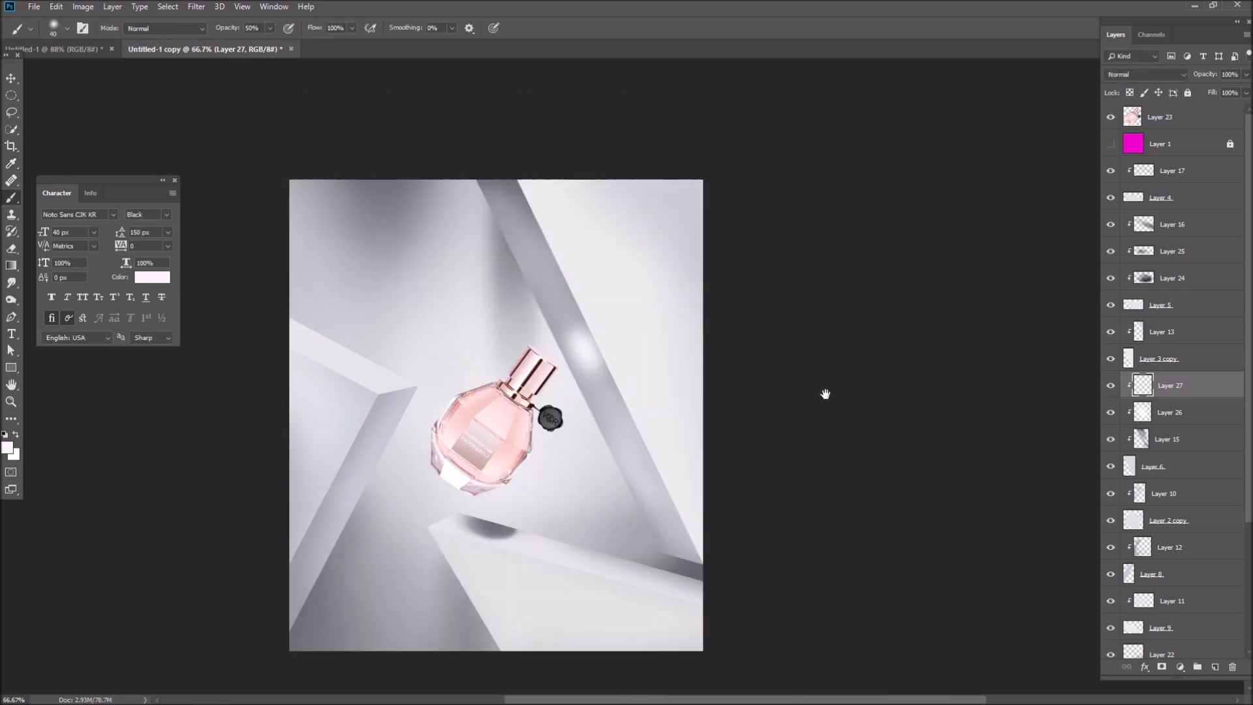
# - Adjust the opacity of the right band's shading layer beneath the highlight, Layer 15
pyautogui.scroll(4, 825, 392)
pyautogui.hotkey('alt', '[')
pyautogui.click(1248, 76)
pyautogui.write('80')
pyautogui.moveTo(588, 340); pyautogui.dragTo(613, 340)
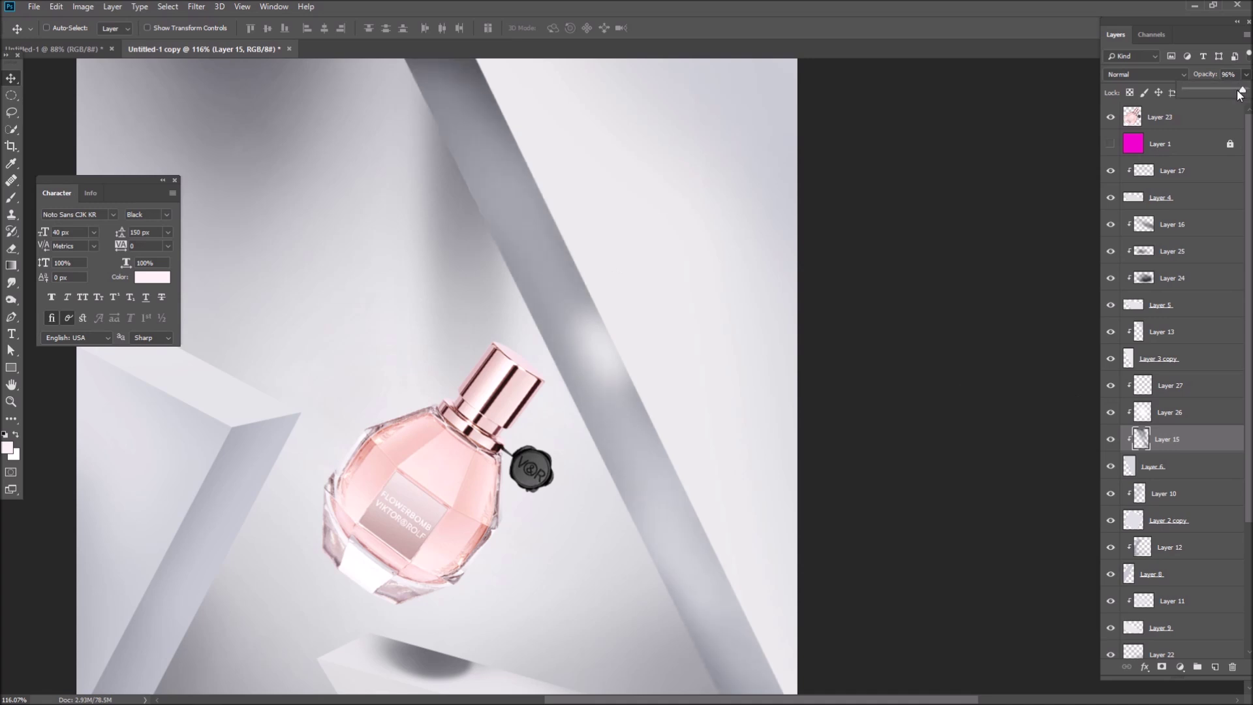
# - Add a clipped layer above Layer 15 and try darkening the right band with a dark grey brush at 15% opacity
pyautogui.click(1215, 666)
pyautogui.click(8, 448)
pyautogui.click(460, 59)
pyautogui.press('Return')
pyautogui.write('b')
pyautogui.write('15')
pyautogui.moveTo(515, 163)
pyautogui.mouseDown()
pyautogui.moveTo(626, 448)
pyautogui.moveTo(532, 223)
pyautogui.mouseUp()
pyautogui.scroll(-5, 812, 453)
pyautogui.hotkey('ctrl', 'z')
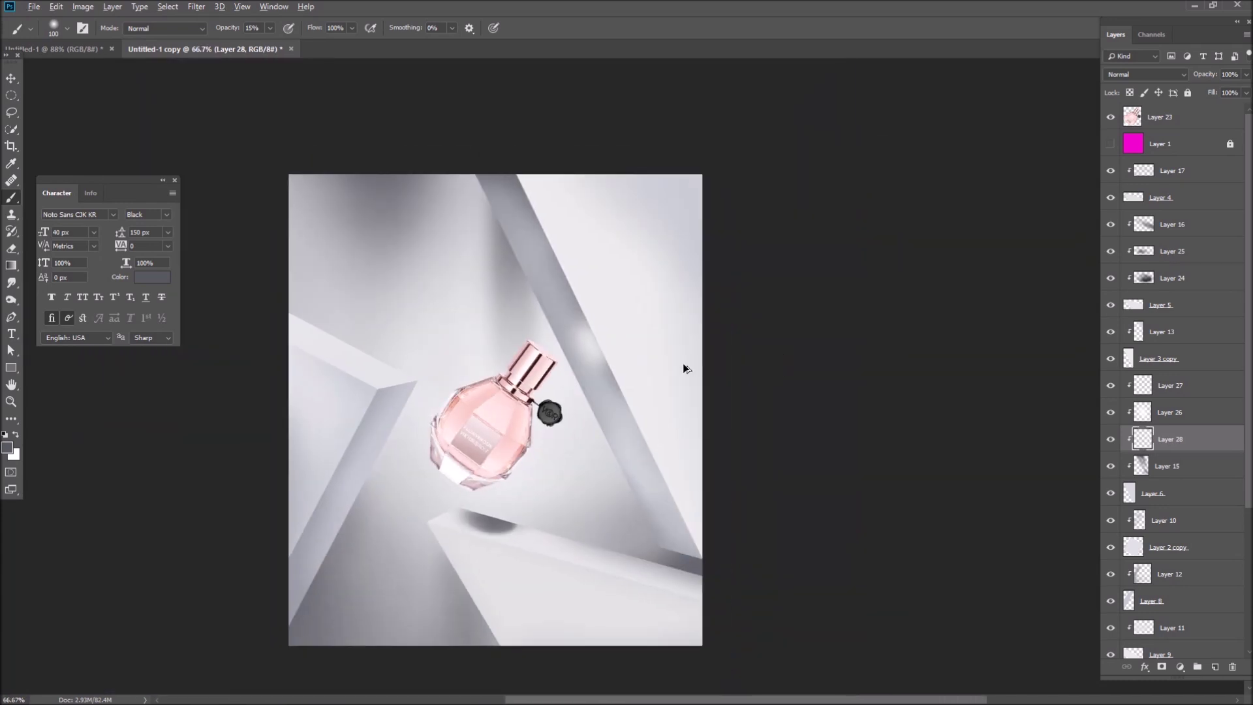
# - Fill a circular selection with white on the right band beside the bottle cap
pyautogui.scroll(5, 587, 356)
pyautogui.press('m')
pyautogui.moveTo(335, 271)
pyautogui.mouseDown()
pyautogui.moveTo(431, 410)
pyautogui.moveTo(441, 401)
pyautogui.mouseUp()
pyautogui.press('x')
pyautogui.moveTo(392, 340); pyautogui.dragTo(584, 345)
pyautogui.hotkey('alt', 'BackSpace')
# - Flatten the white circle into a narrow ellipse and rotate it to -120° along the right band
pyautogui.hotkey('ctrl', 't')
pyautogui.moveTo(637, 288); pyautogui.dragTo(561, 307)
pyautogui.moveTo(574, 359); pyautogui.dragTo(584, 360)
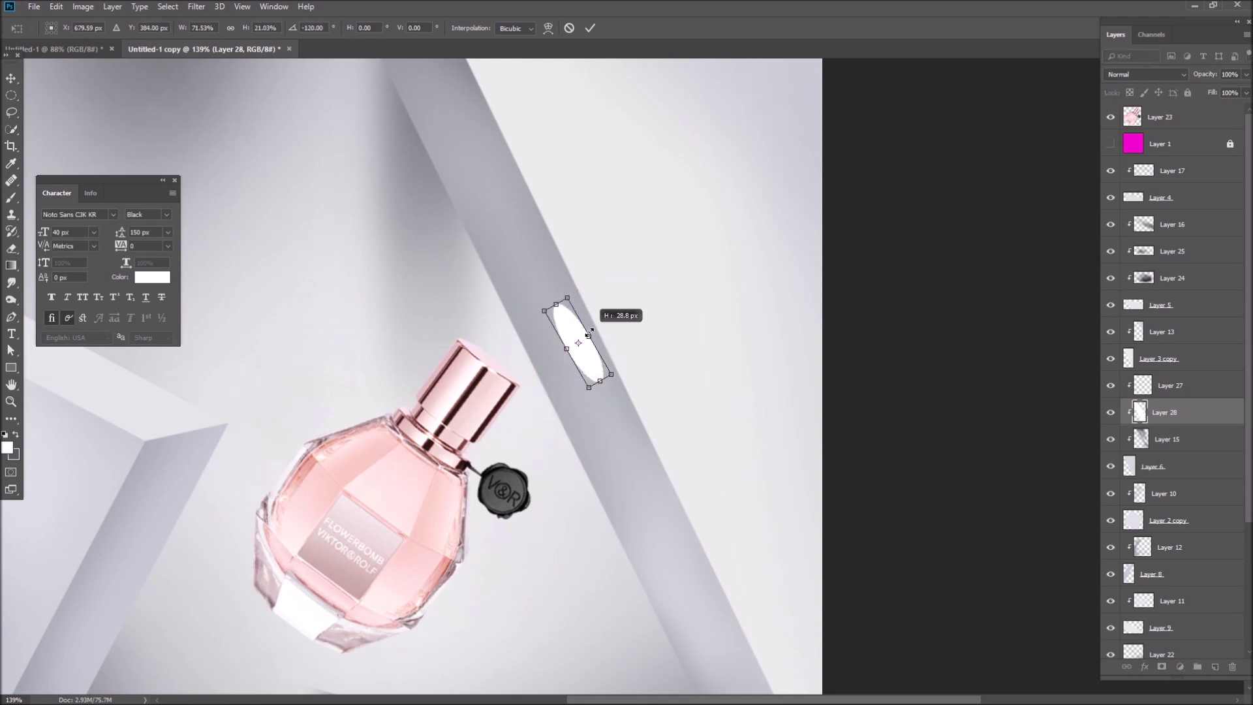
pyautogui.press('Return')
# - Blur the white ellipse on the right band with a Gaussian Blur of about 9.2 pixels
pyautogui.click(195, 7)
pyautogui.click(411, 229)
pyautogui.moveTo(325, 440); pyautogui.dragTo(318, 440)
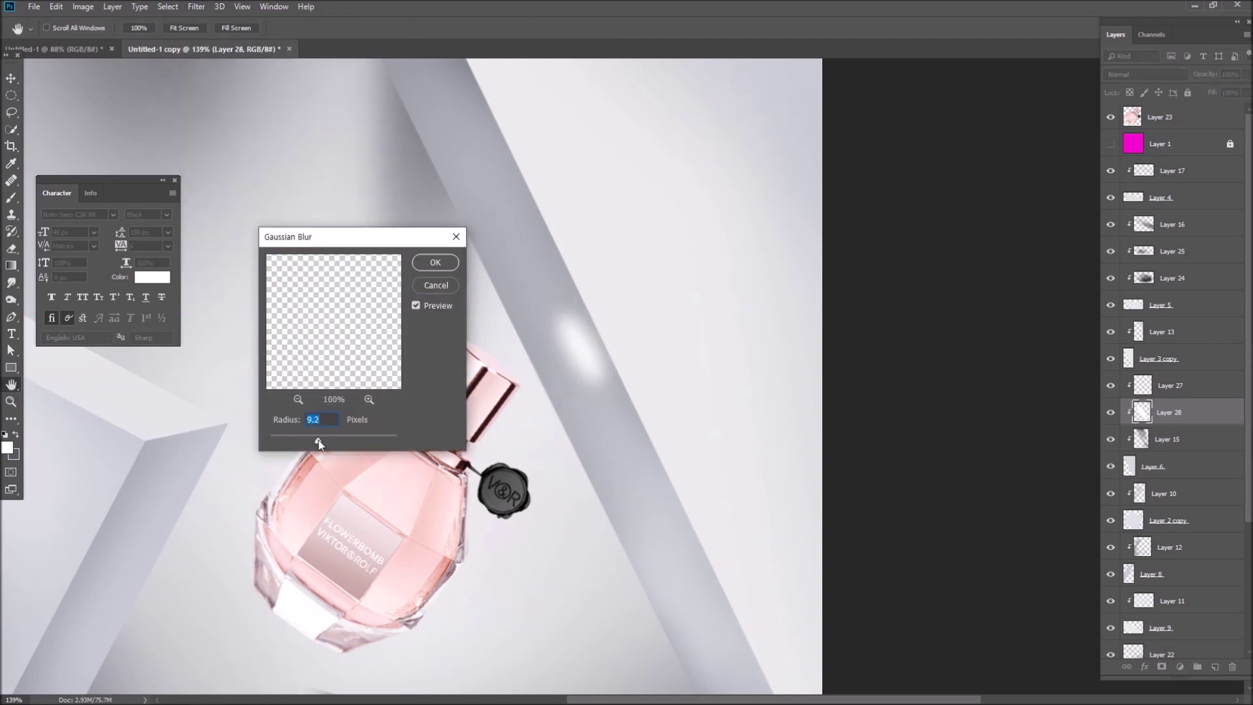
pyautogui.press('Return')
# - Adjust the size and placement of the blurred highlight on the right band with Free Transform
pyautogui.hotkey('ctrl', '1')
pyautogui.hotkey('ctrl', 't')
pyautogui.moveTo(616, 388); pyautogui.dragTo(622, 397)
pyautogui.press('Return')
# - Select the large right panel's layer and set the foreground colour to light grey
pyautogui.press('v')
pyautogui.keyDown('ctrl'); pyautogui.click(660, 297); pyautogui.keyUp('ctrl')
pyautogui.click(7, 448)
pyautogui.click(246, 406)
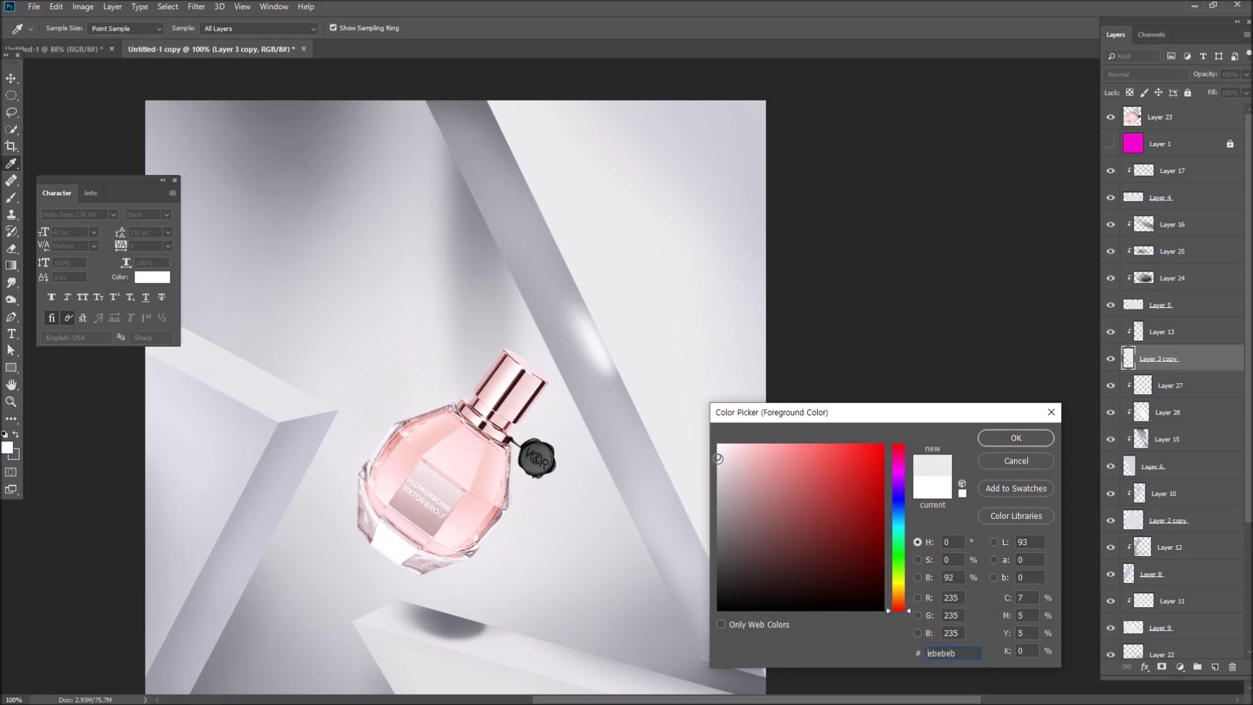
pyautogui.press('Return')
# - Nudge the blurred highlight toward the bottle and distort it to follow the right band
pyautogui.keyDown('ctrl'); pyautogui.click(604, 347); pyautogui.keyUp('ctrl')
pyautogui.press('Left')
pyautogui.press('Left')
pyautogui.press('Left')
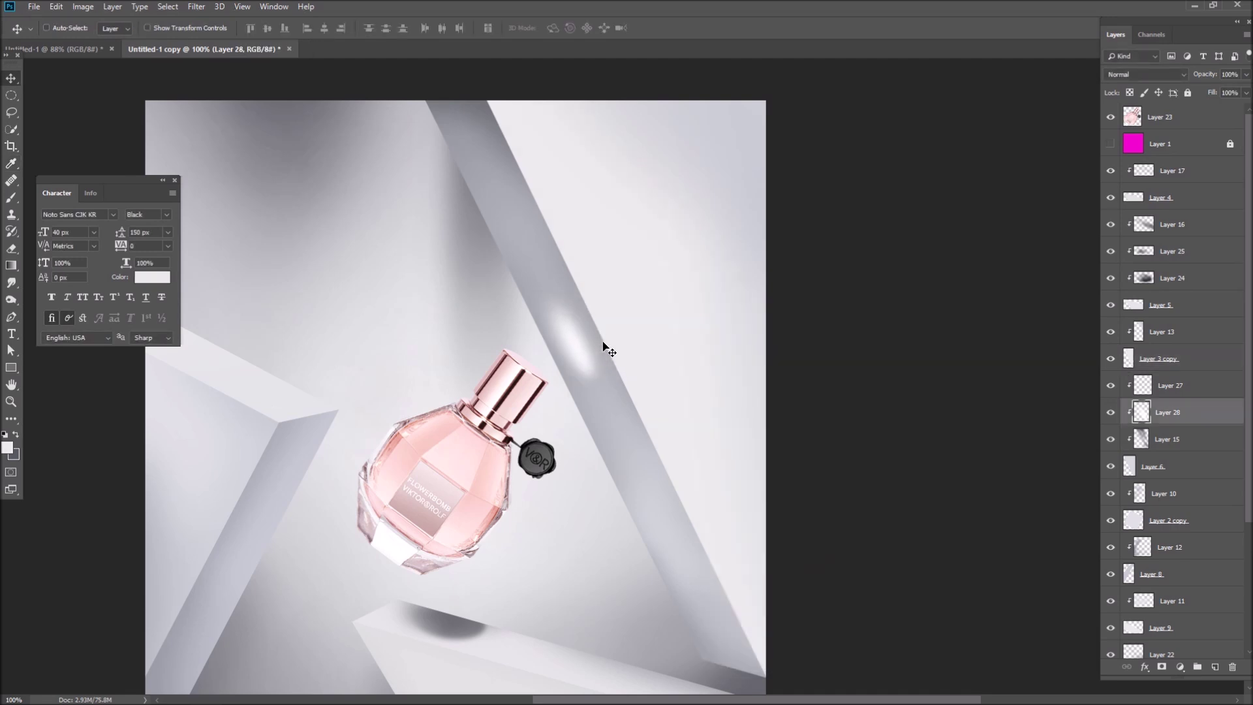
pyautogui.hotkey('ctrl', 't')
pyautogui.keyDown('ctrl'); pyautogui.moveTo(618, 333); pyautogui.dragTo(649, 268); pyautogui.keyUp('ctrl')
pyautogui.press('Return')
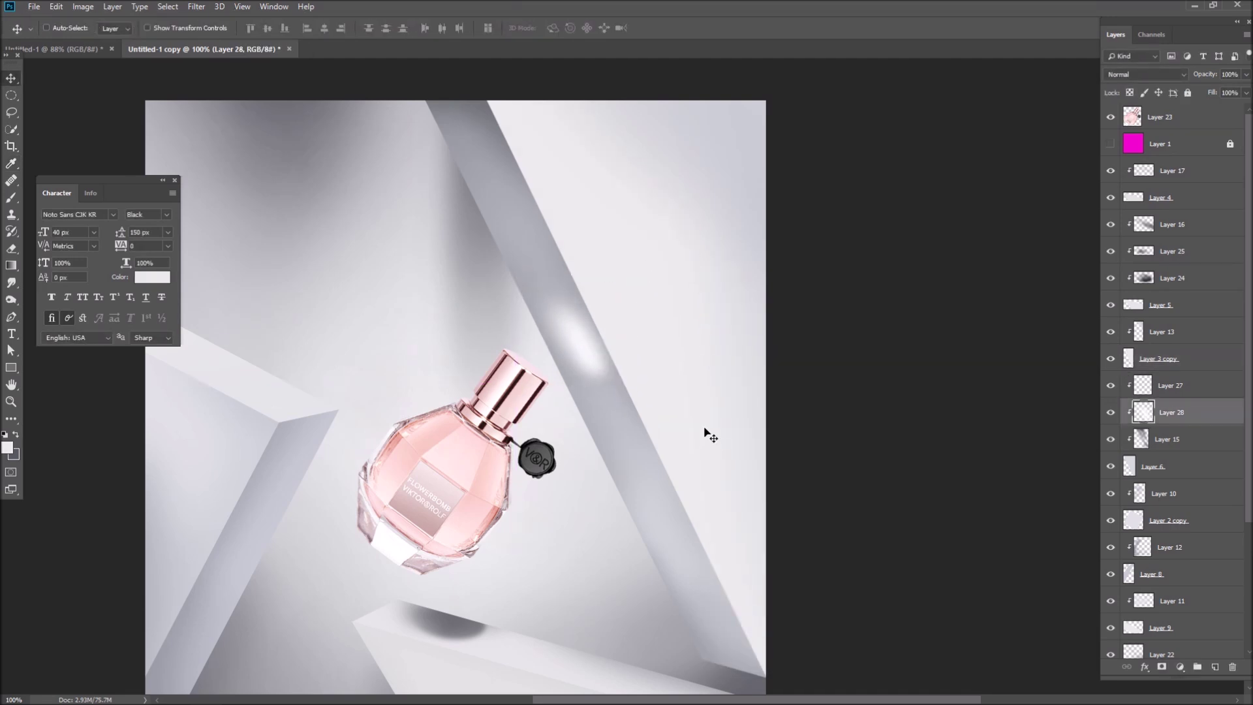
# - Soften the band highlight with a larger eraser at 10% opacity and shift it slightly toward the bottle
pyautogui.hotkey('ctrl', '-')
pyautogui.hotkey('ctrl', 't')
pyautogui.press('Return')
pyautogui.press('e')
pyautogui.keyDown('alt'); pyautogui.scroll(3, 562, 260); pyautogui.keyUp('alt')
pyautogui.press(']')
pyautogui.press(']')
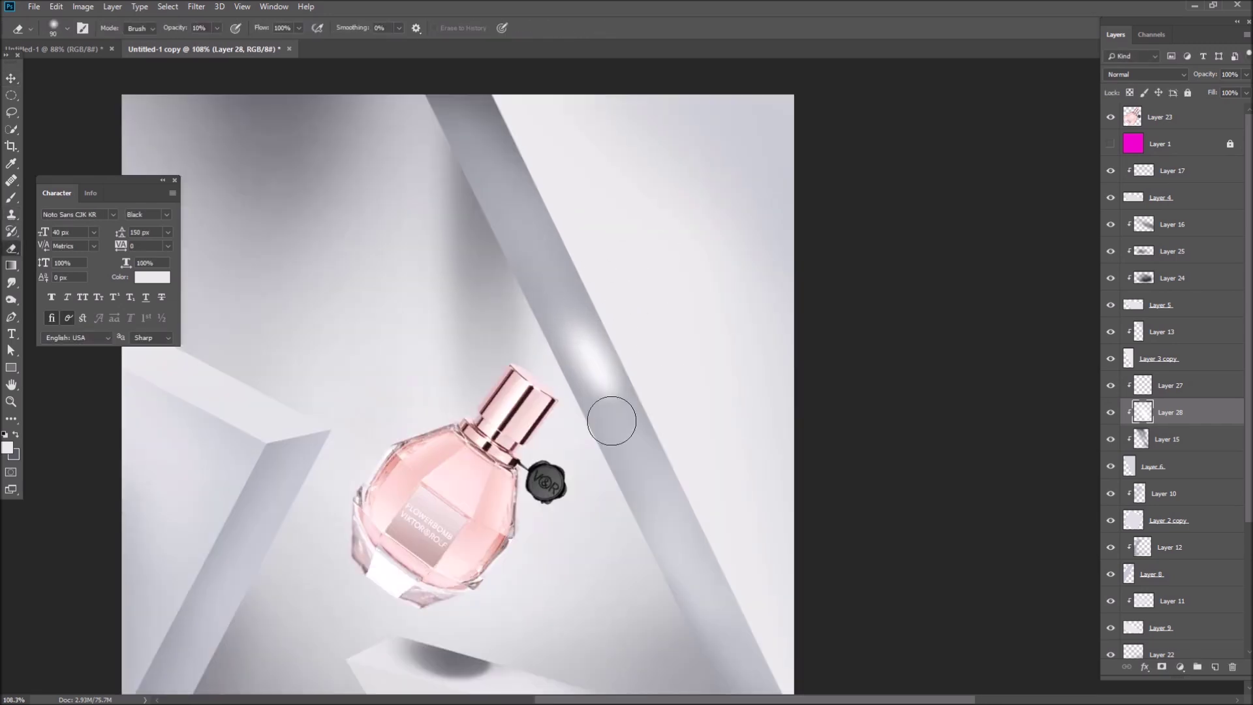
pyautogui.press('v')
pyautogui.moveTo(592, 341); pyautogui.dragTo(582, 348)
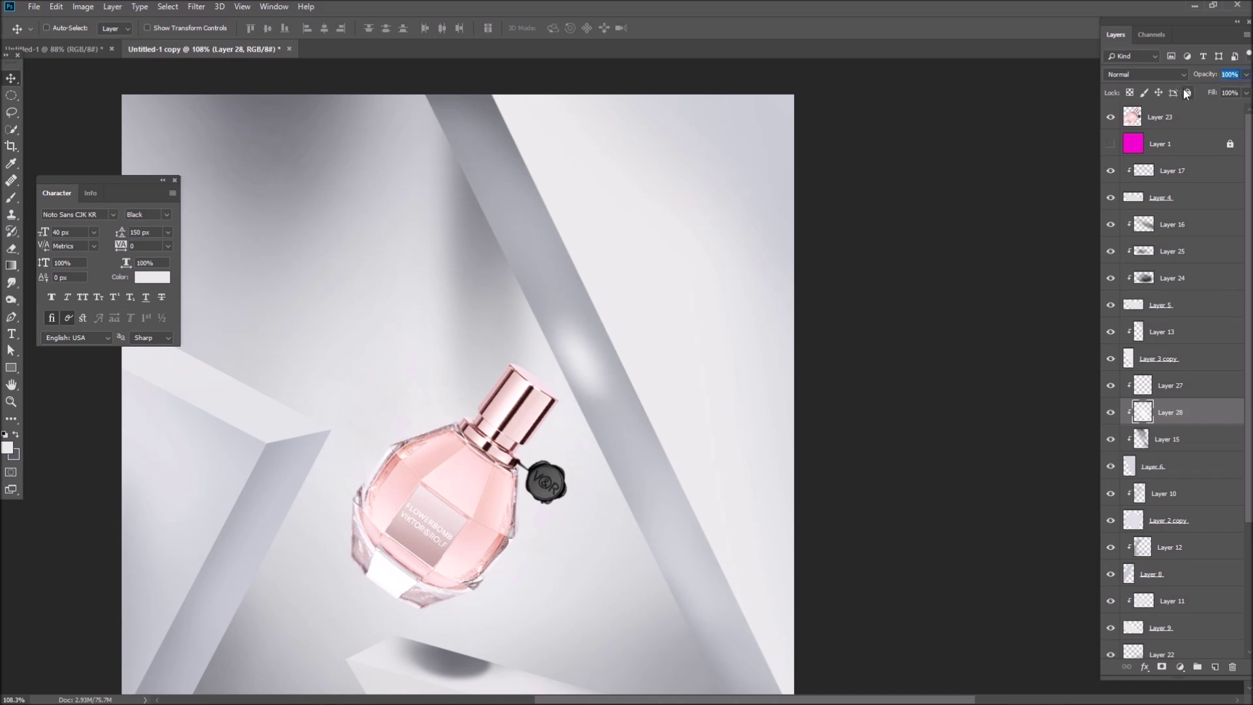
# - Increase the bottle's contrast with Curves, lowering input 55 to output 43 and raising the highlights, and reduce its saturation
pyautogui.hotkey('ctrl', '1')
pyautogui.hotkey('alt', '.')
pyautogui.click(1215, 667)
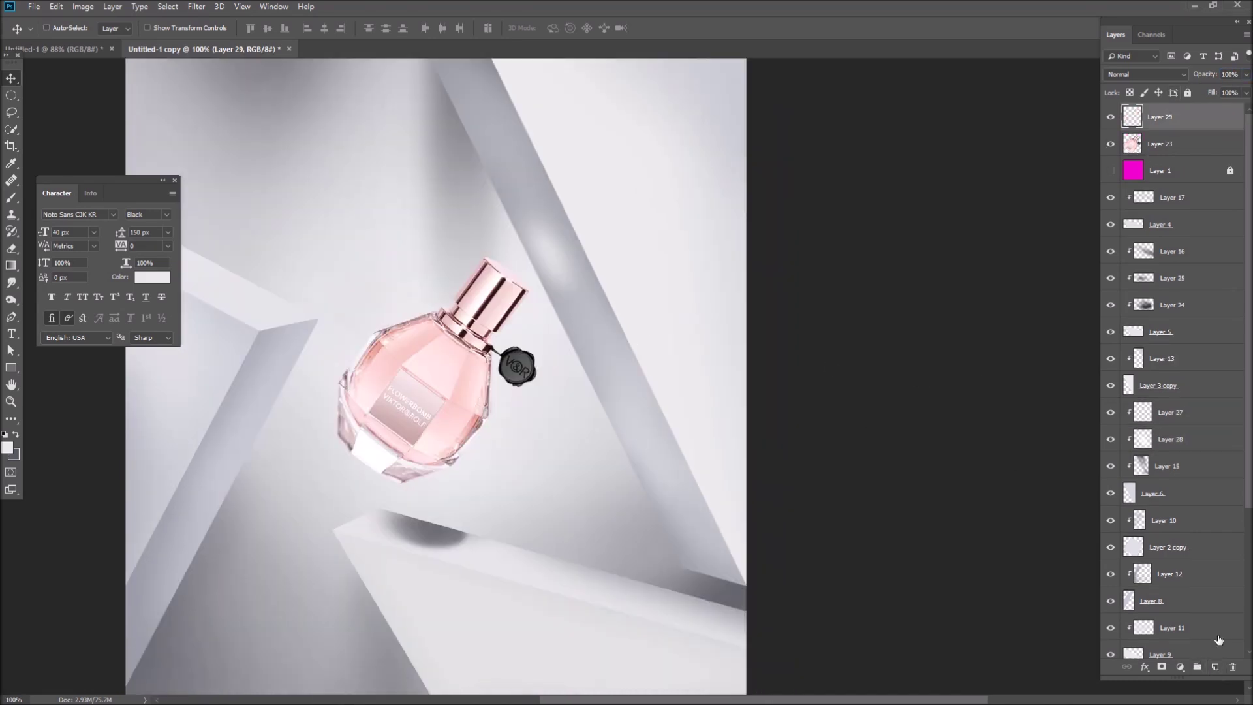
pyautogui.hotkey('ctrl', 'e')
pyautogui.hotkey('ctrl', 'm')
pyautogui.moveTo(729, 476); pyautogui.dragTo(730, 485)
pyautogui.moveTo(826, 378); pyautogui.dragTo(826, 374)
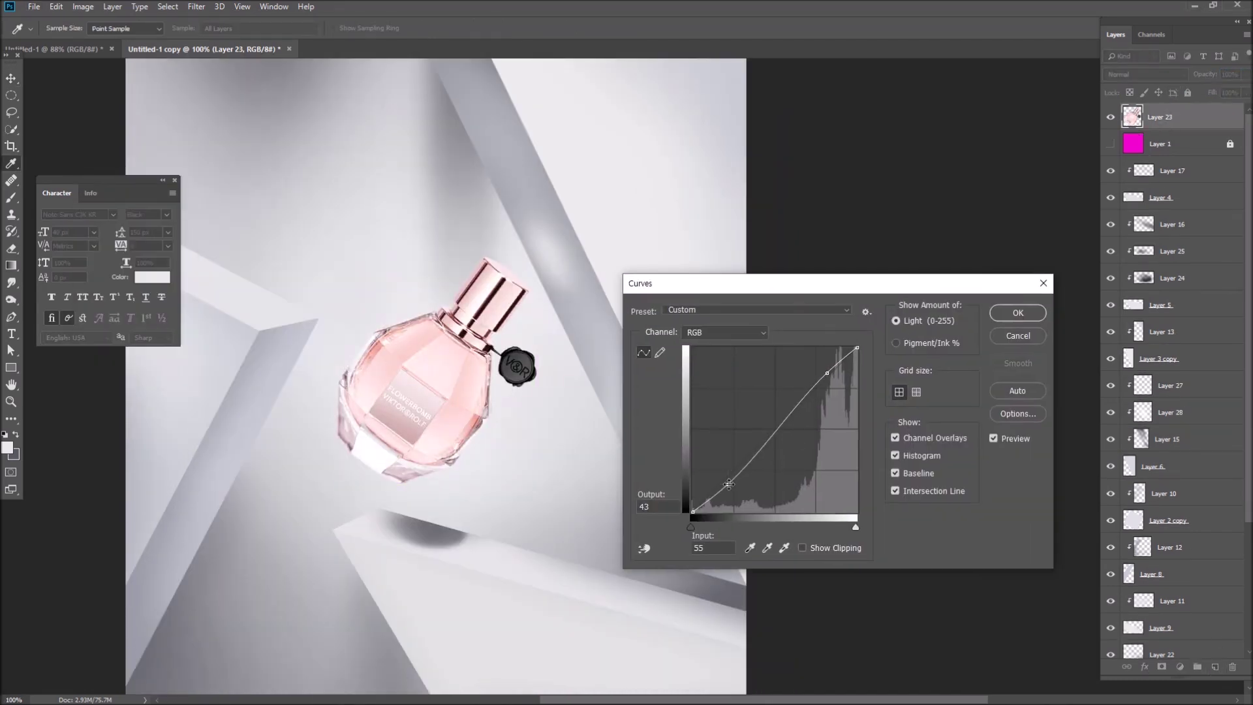
pyautogui.press('Return')
pyautogui.hotkey('ctrl', 'u')
pyautogui.moveTo(155, 382); pyautogui.dragTo(131, 386)
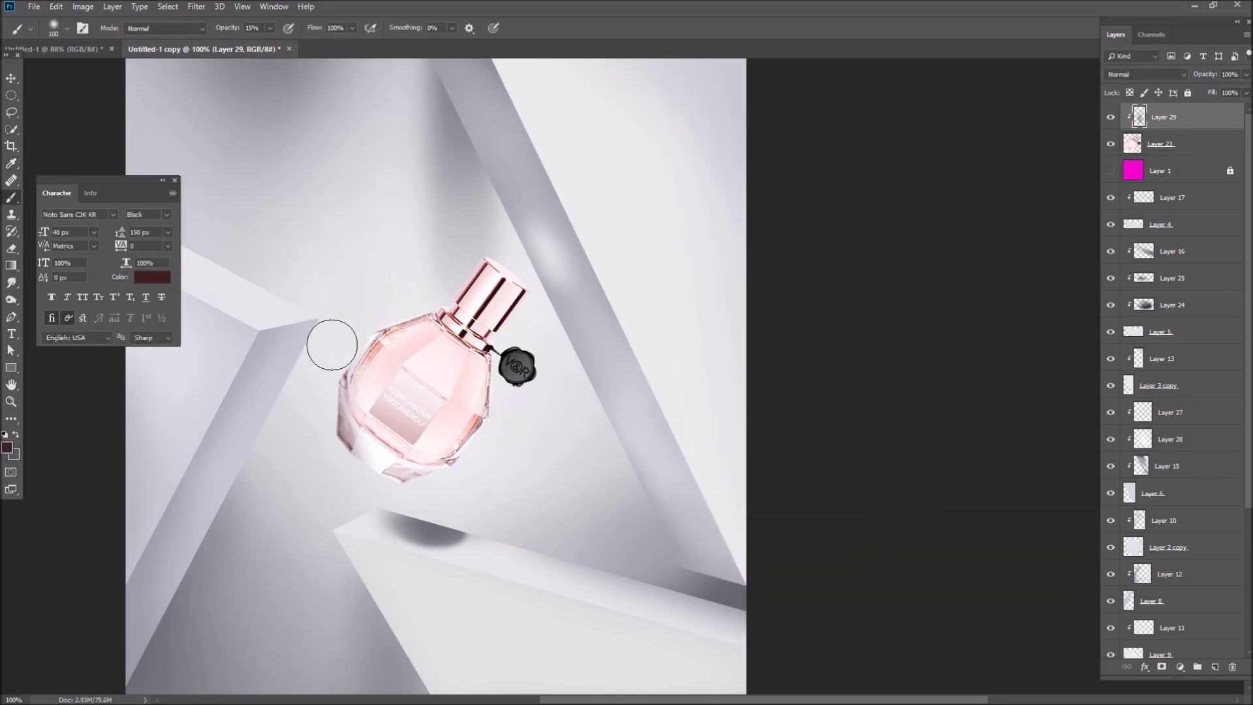
# - Paint dark red shading on the bottle's lower facets at 15% brush opacity on a clipped layer
pyautogui.moveTo(516, 398)
pyautogui.mouseDown()
pyautogui.moveTo(511, 470)
pyautogui.moveTo(512, 425)
pyautogui.moveTo(481, 512)
pyautogui.moveTo(403, 503)
pyautogui.moveTo(499, 445)
pyautogui.mouseUp()
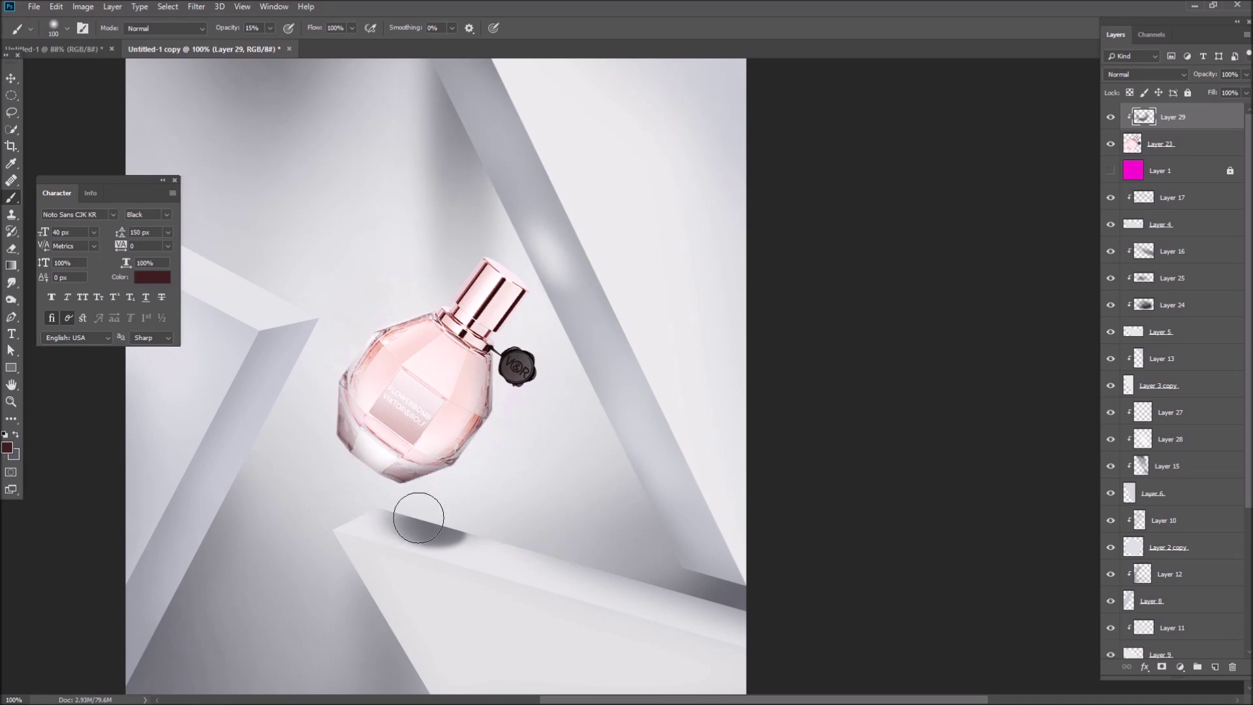
pyautogui.press('Escape')
pyautogui.press('v')
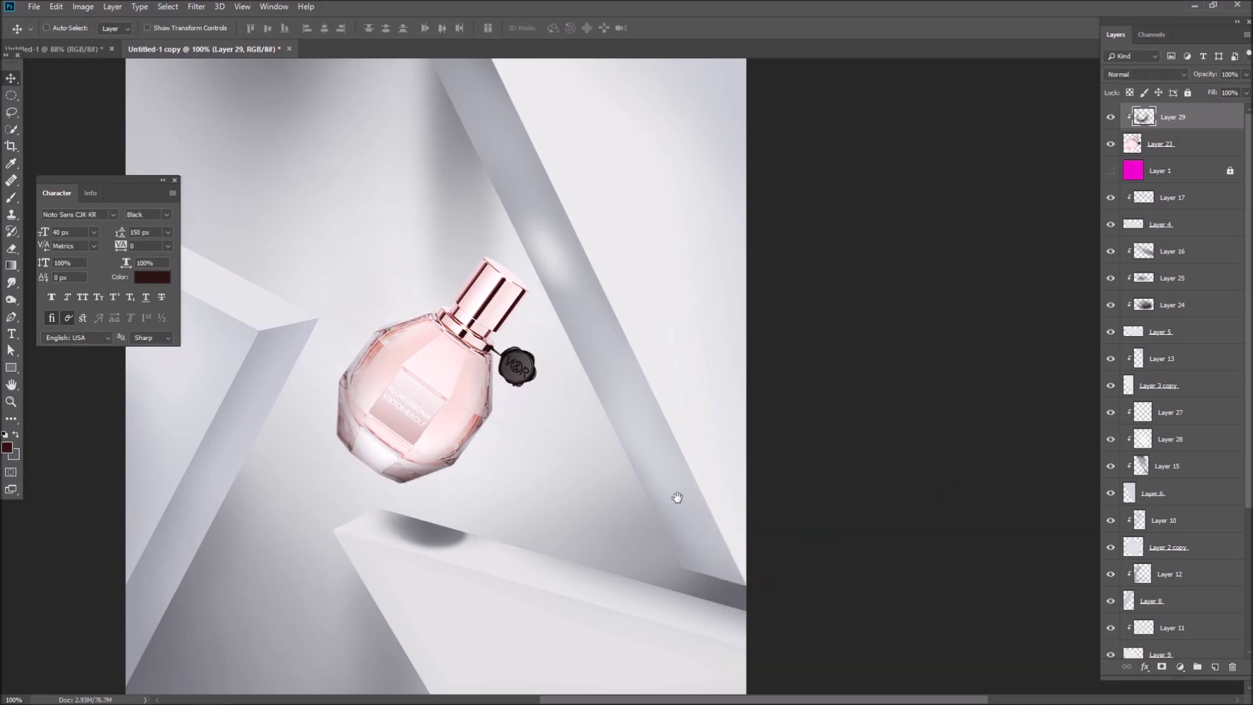
# - Deepen the shading across the bottle's body with a smaller 70 px brush at 8% opacity
pyautogui.scroll(1, 516, 339)
pyautogui.press('b')
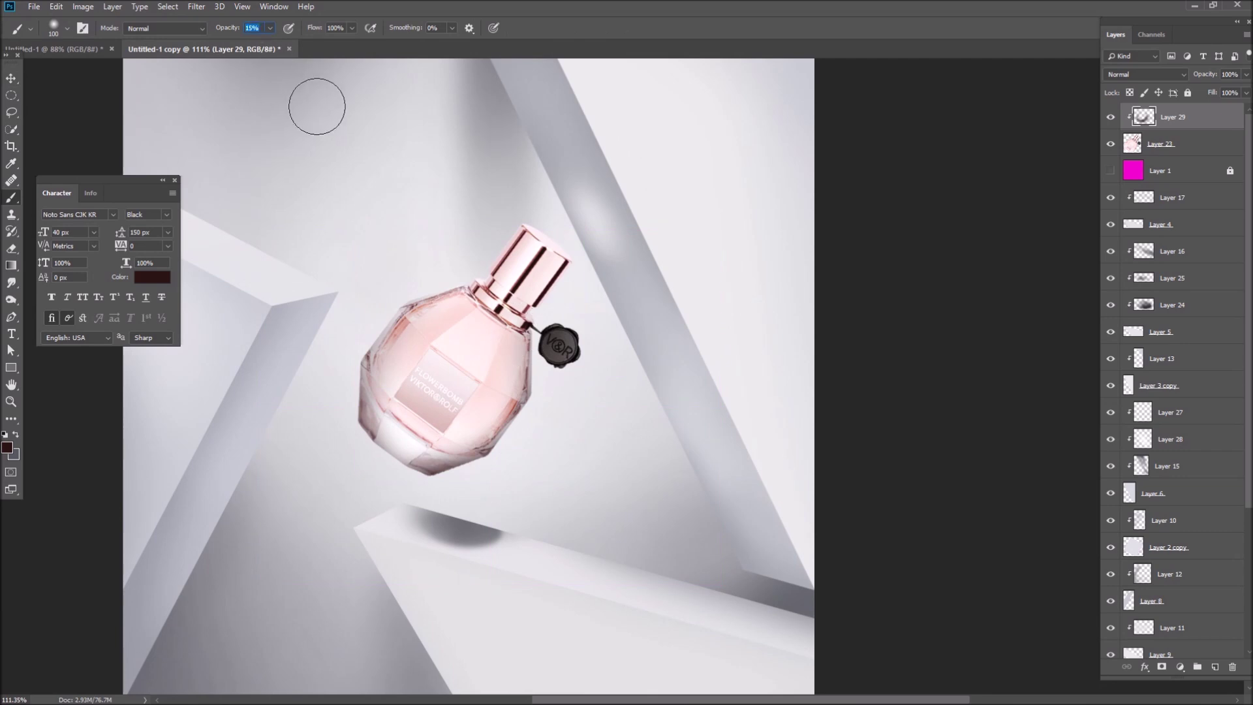
pyautogui.press('[')
pyautogui.press('[')
pyautogui.press('[')
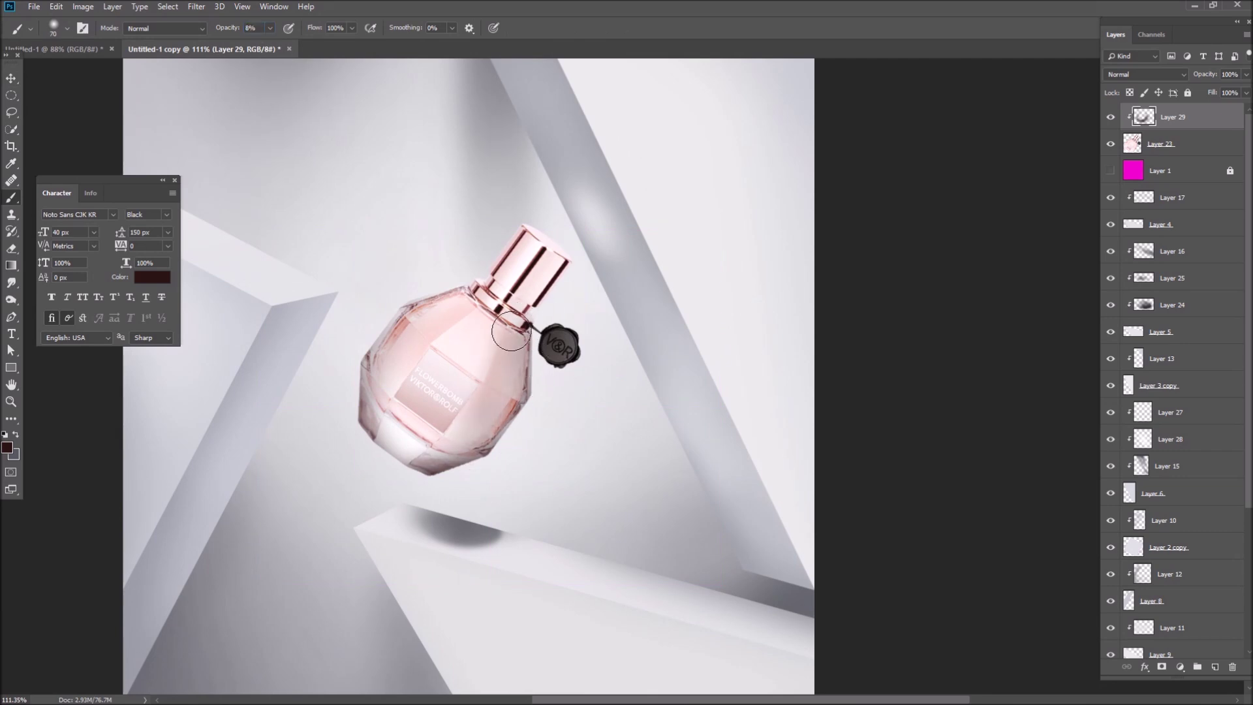
pyautogui.moveTo(461, 356); pyautogui.dragTo(421, 415)
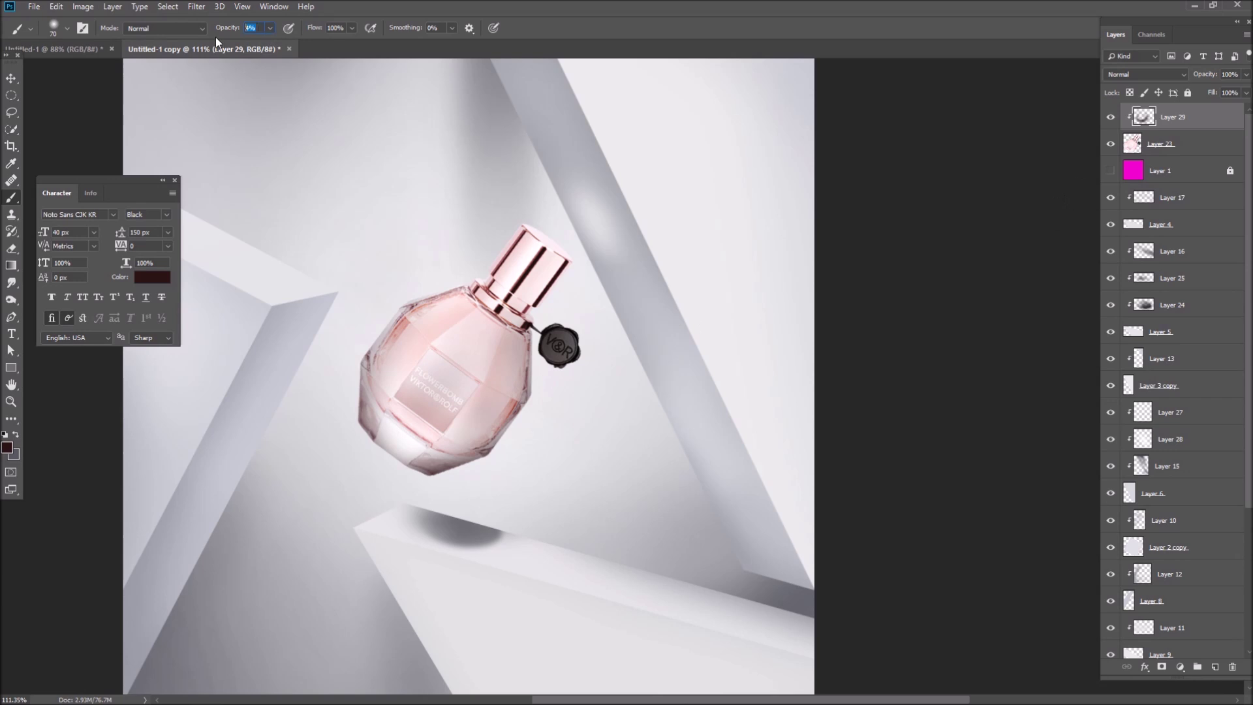
# - Paint darker reddish shading on the bottle's edges at 20% brush opacity on a second clipped layer
pyautogui.click(68, 28)
pyautogui.click(571, 458)
pyautogui.hotkey('ctrl', 'shift', 'alt', 'n')
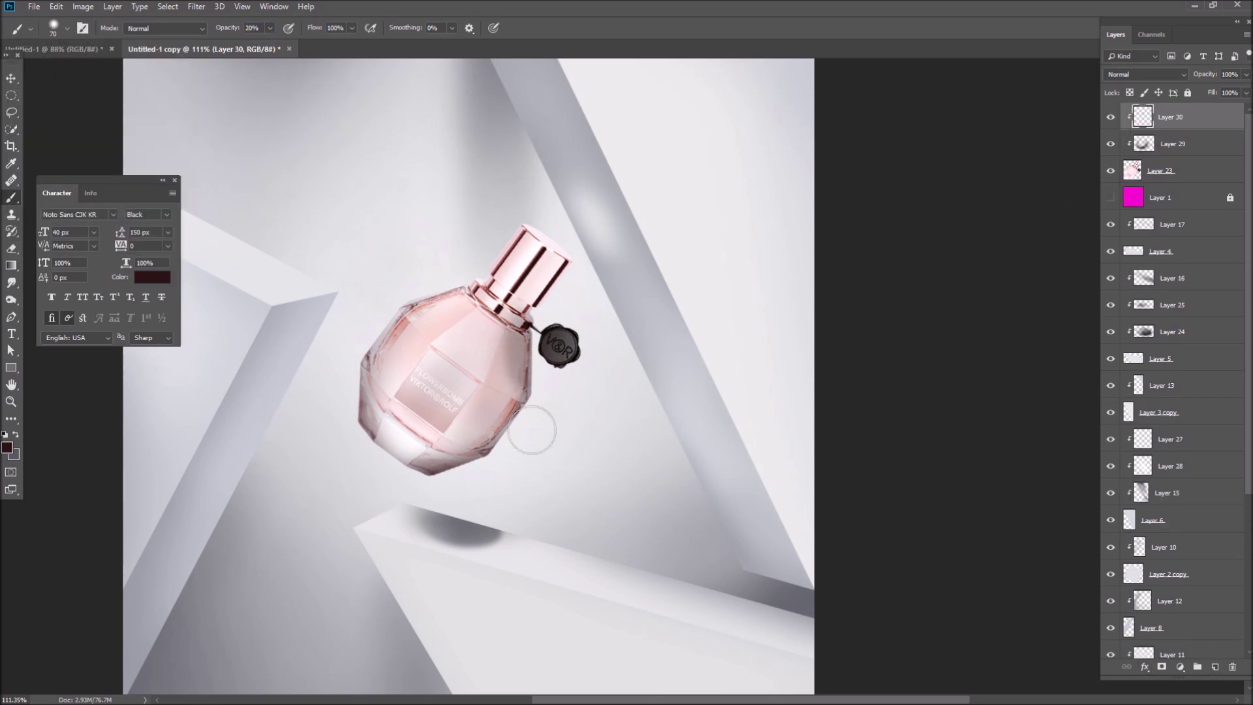
pyautogui.click(8, 448)
pyautogui.press('Return')
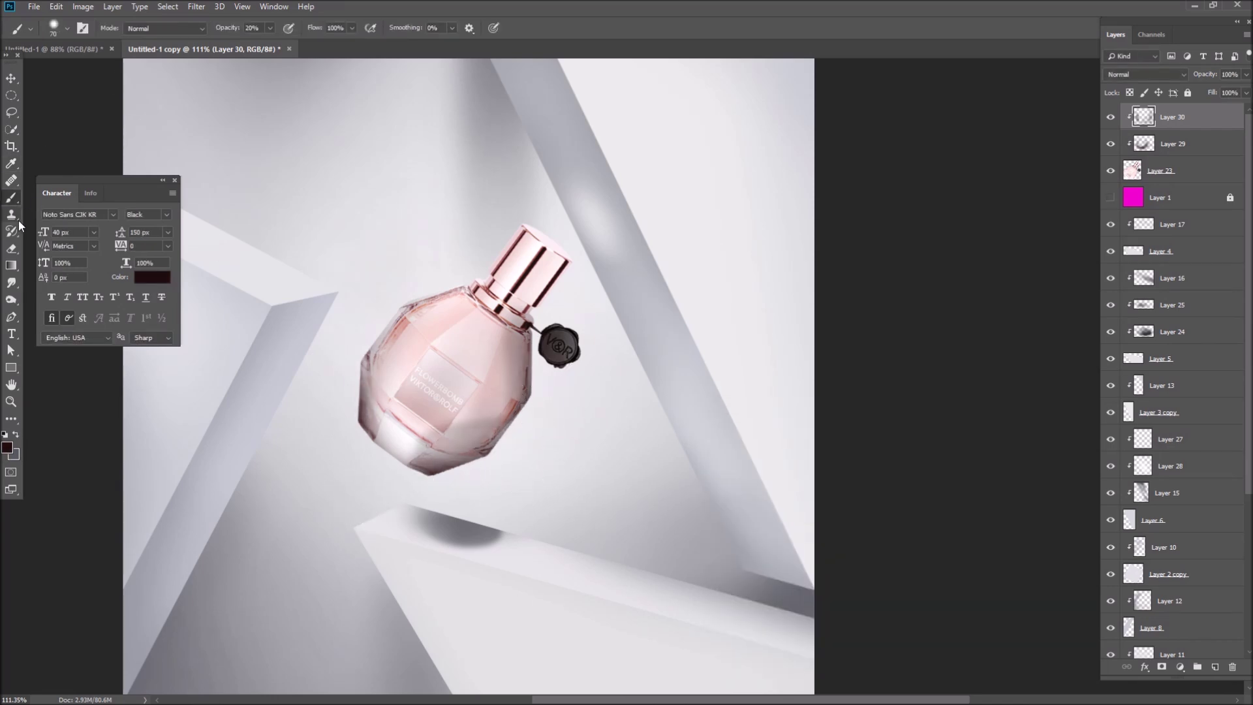
pyautogui.press('e')
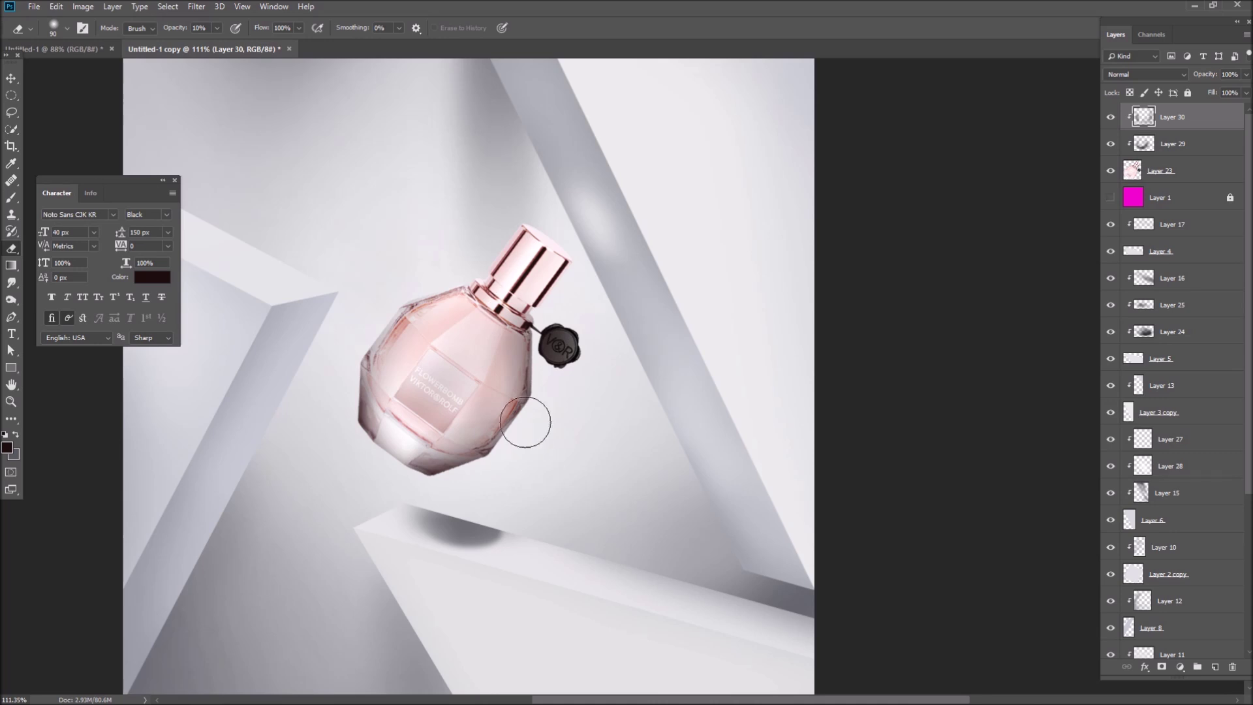
# - Add a third clipped layer and paint near-black red shading beside the round tag at 20% opacity
pyautogui.press('b')
pyautogui.click(7, 448)
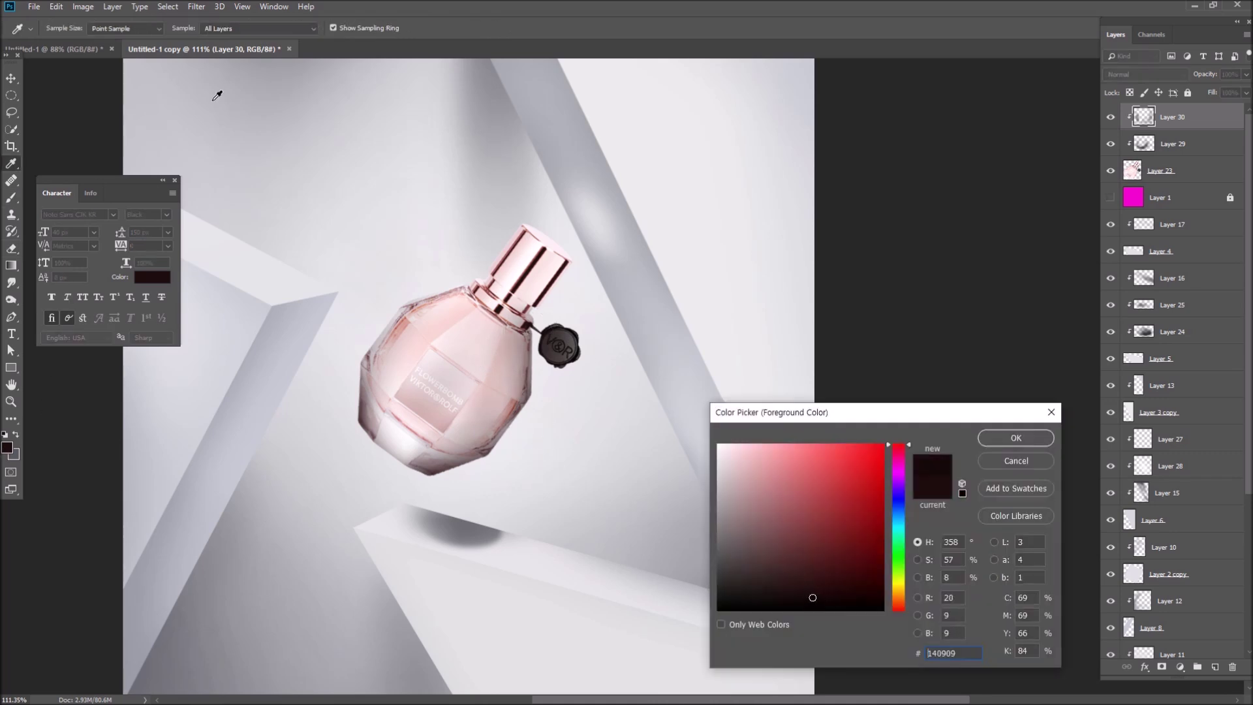
pyautogui.press('Return')
pyautogui.click(62, 28)
pyautogui.press('Return')
pyautogui.click(1216, 667)
pyautogui.press('Return')
pyautogui.press('Return')
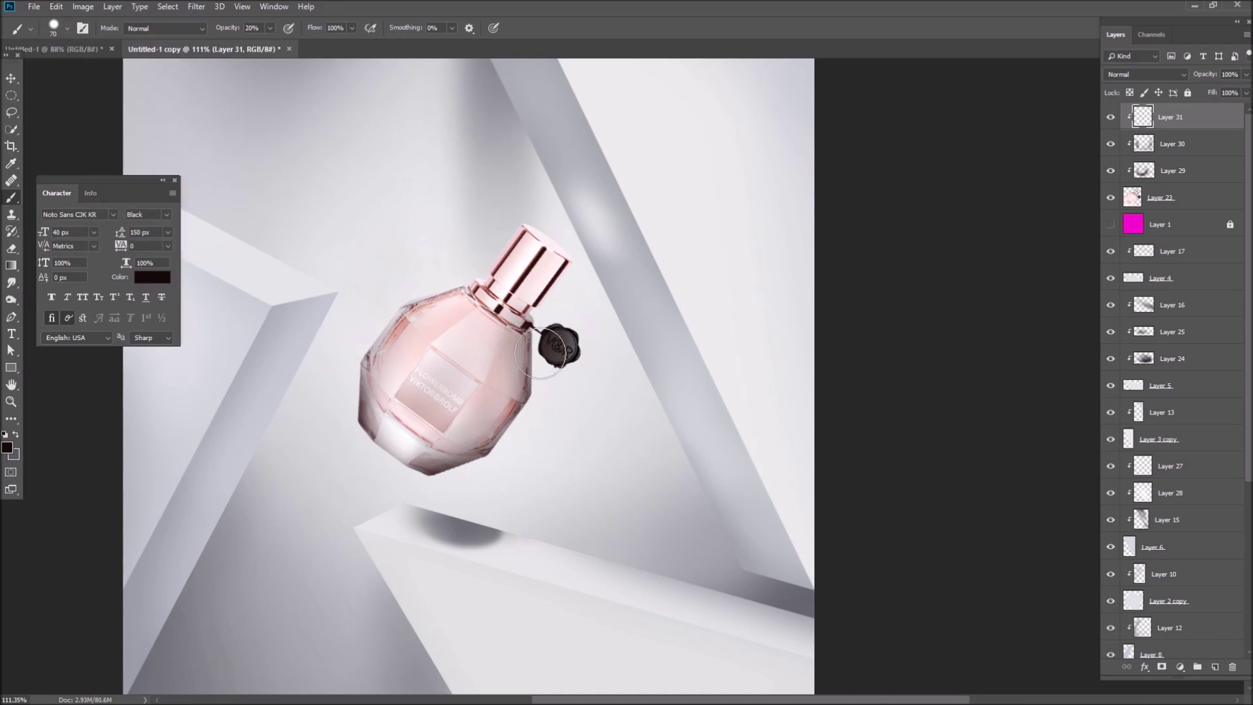
# - Soften the new dark shading beside the round tag with the eraser at 10% opacity
pyautogui.press('e')
pyautogui.click(59, 28)
pyautogui.press('Return')
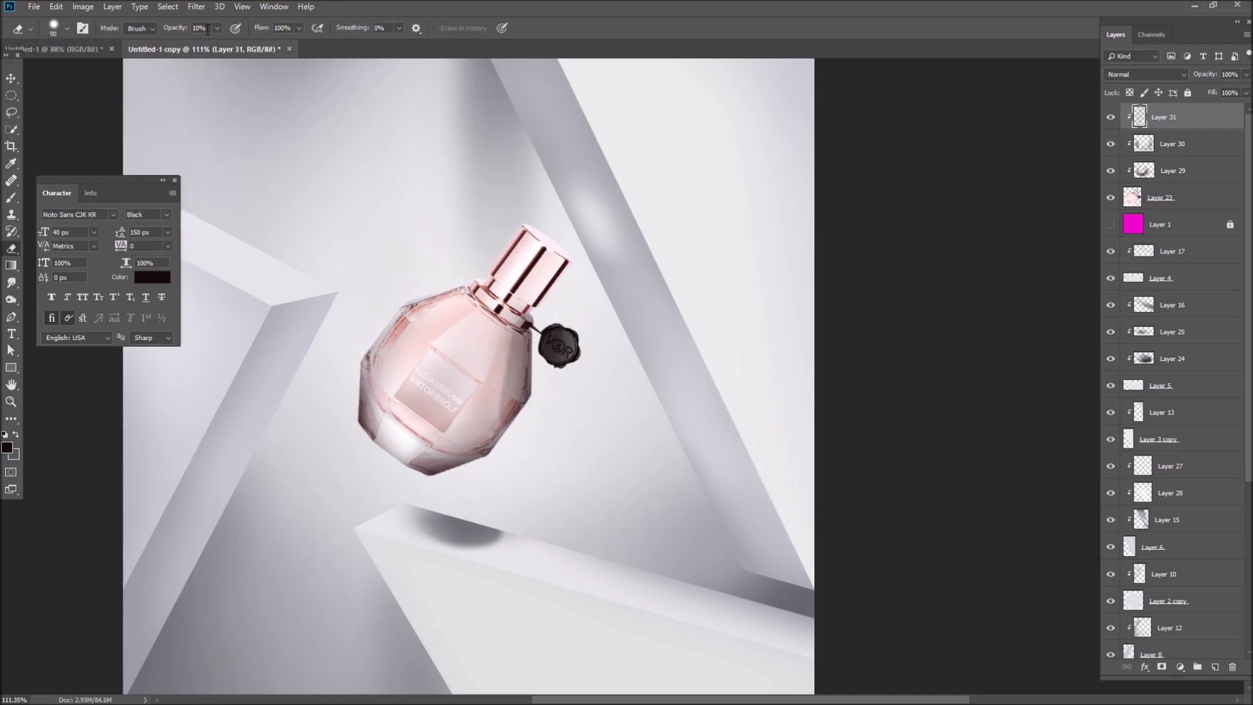
pyautogui.press('v')
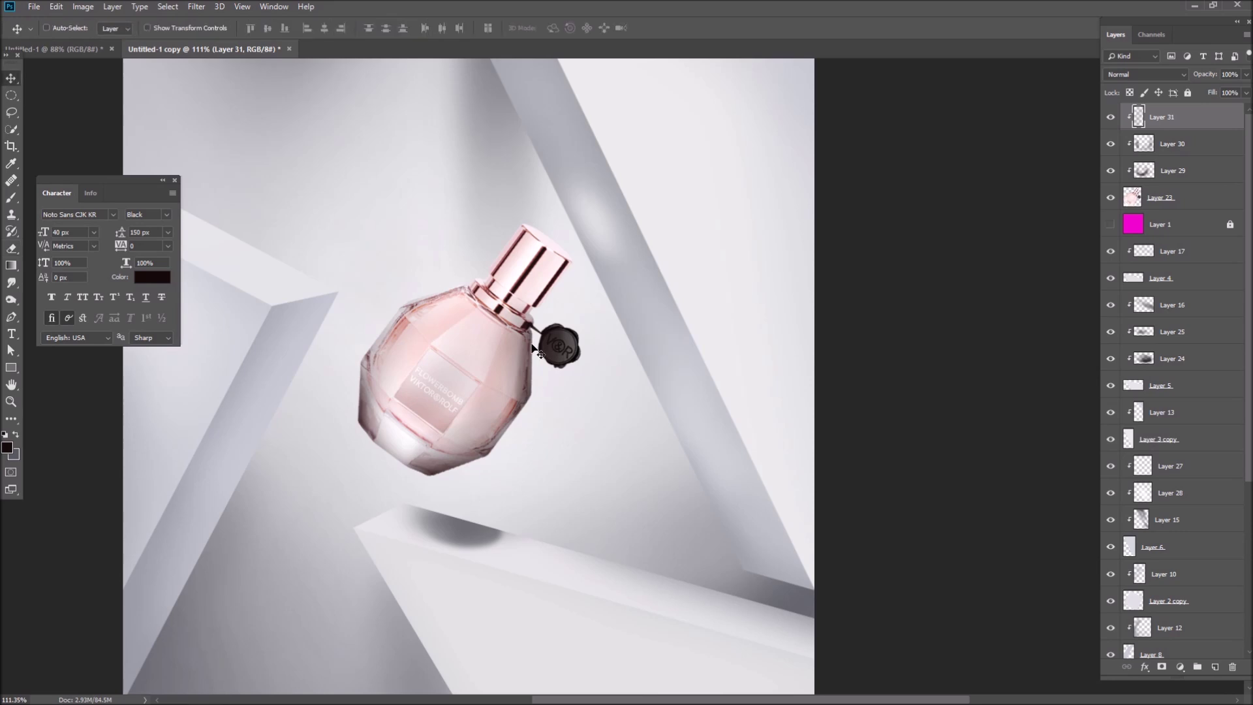
# - Raise the saturation of the bottle's first shading layer, Layer 29, to about +48
pyautogui.hotkey('alt', '[')
pyautogui.hotkey('alt', '[')
pyautogui.hotkey('ctrl', 'u')
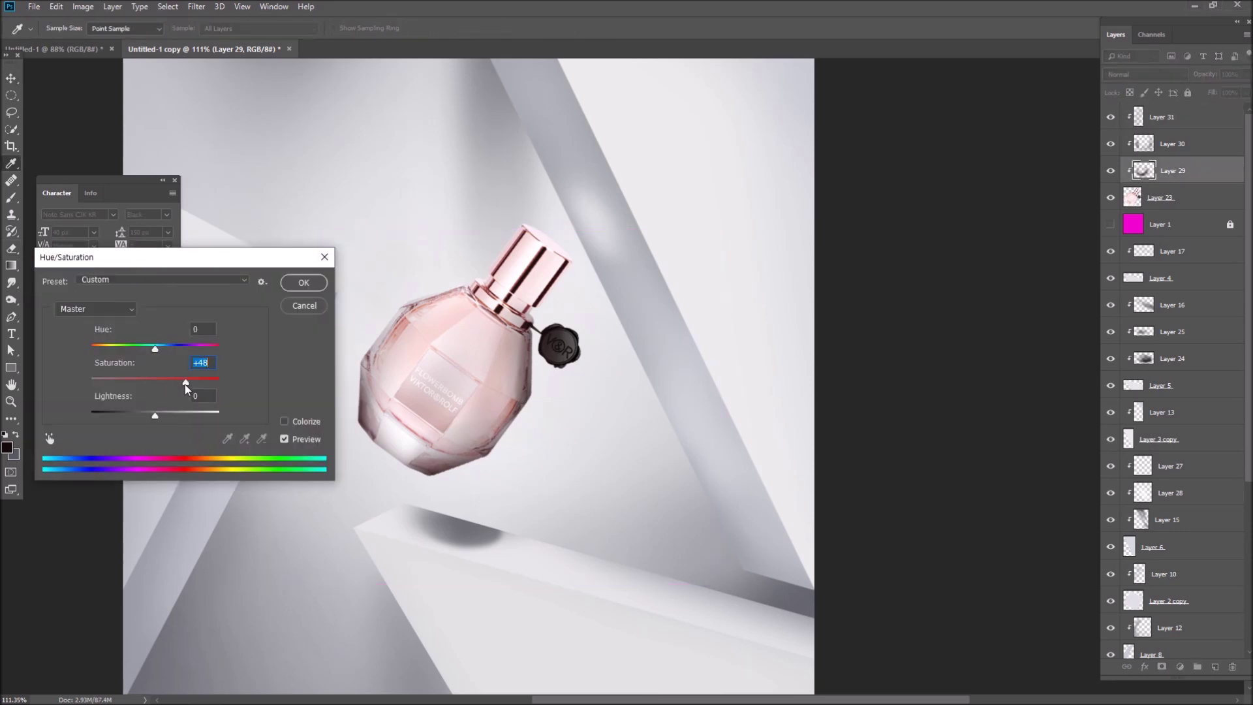
pyautogui.press('Return')
# - Raise the saturation of the bottle layer by +16
pyautogui.hotkey('alt', '[')
pyautogui.hotkey('ctrl', 'u')
pyautogui.moveTo(154, 382); pyautogui.dragTo(168, 385)
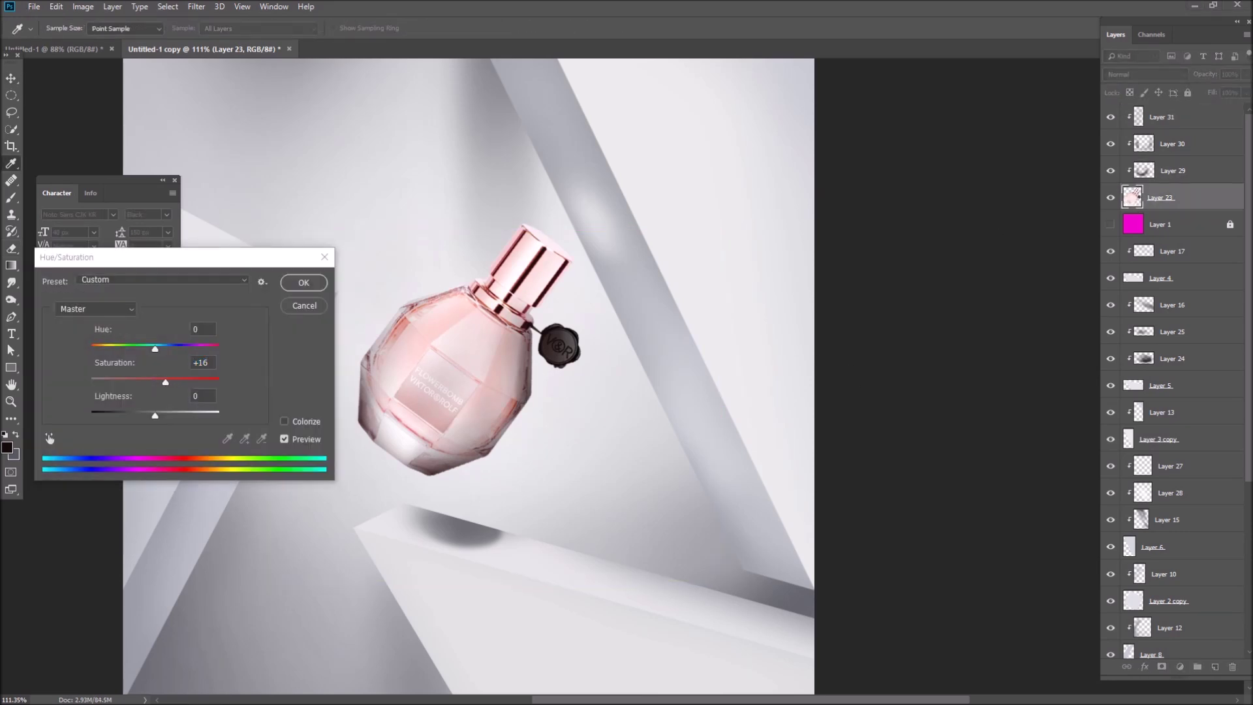
pyautogui.press('Return')
# - Lower the opacity of the bottle's three clipped shading layers to 73%
pyautogui.hotkey('alt', ']')
pyautogui.hotkey('shift', 'alt', ']')
pyautogui.hotkey('shift', 'alt', ']')
pyautogui.click(1247, 73)
pyautogui.moveTo(1242, 89); pyautogui.dragTo(1229, 89)
pyautogui.hotkey('ctrl', '-')
pyautogui.hotkey('ctrl', '-')
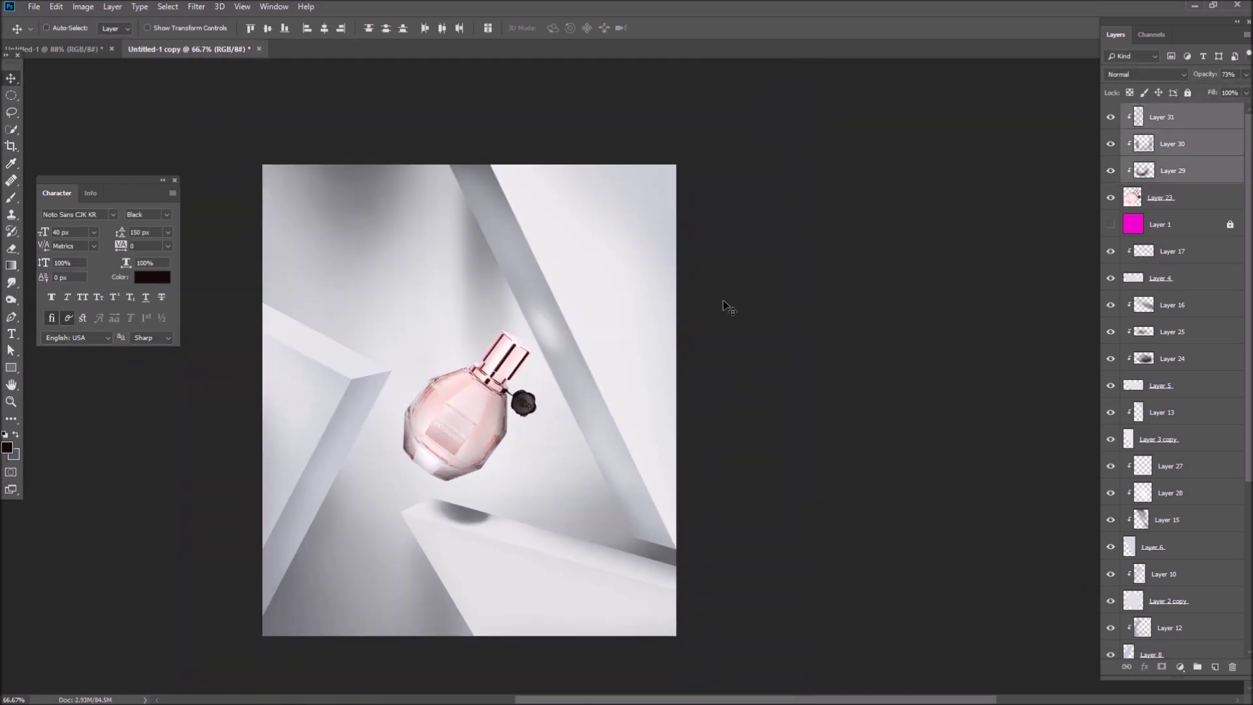
# - Apply the Add Noise filter to individual background panels, including the left panel's face on Layer 2 copy
pyautogui.keyDown('ctrl'); pyautogui.click(560, 355); pyautogui.keyUp('ctrl')
pyautogui.click(196, 6)
pyautogui.moveTo(217, 160)
pyautogui.click(382, 192)
pyautogui.press('Return')
pyautogui.keyDown('ctrl'); pyautogui.click(620, 189); pyautogui.keyUp('ctrl')
pyautogui.click(197, 6)
pyautogui.click(399, 192)
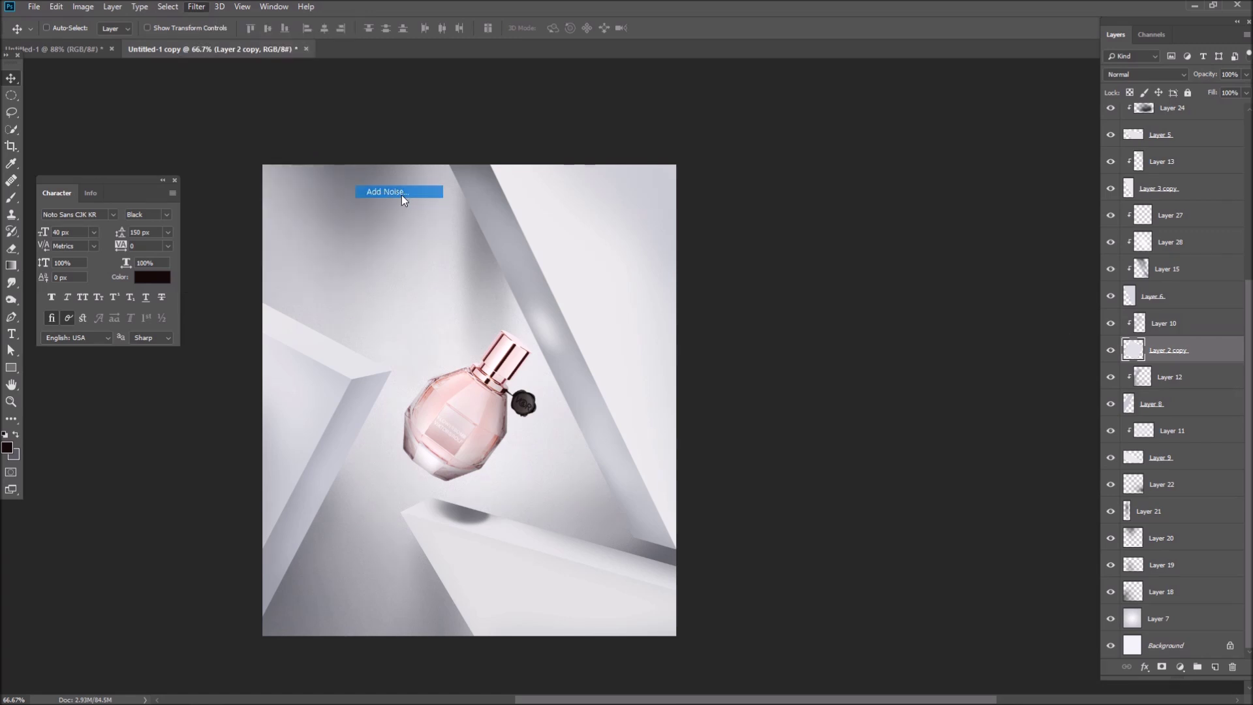
# - Apply the Add Noise filter to the clipped shading on Layer 12
pyautogui.keyDown('ctrl'); pyautogui.click(457, 555); pyautogui.keyUp('ctrl')
pyautogui.click(197, 6)
pyautogui.moveTo(207, 192)
pyautogui.click(413, 200)
pyautogui.scroll(5, 408, 504)
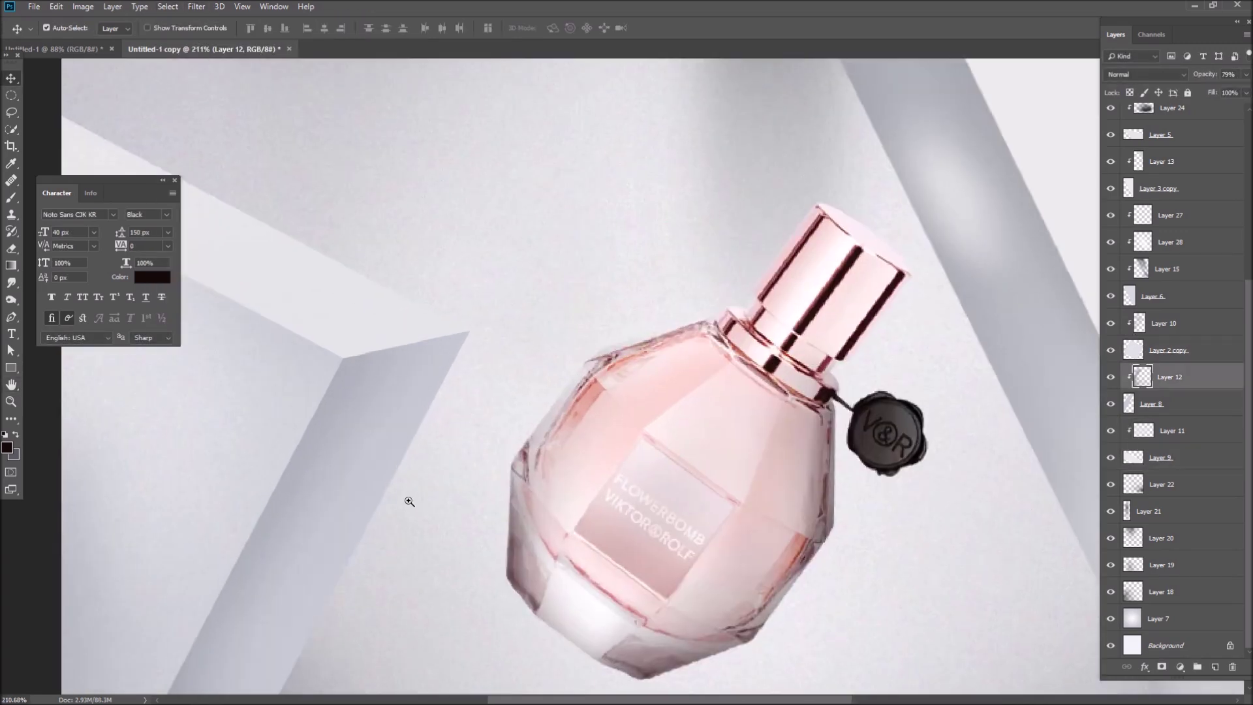
# - Apply the Add Noise filter to the background wall behind the bottle
pyautogui.keyDown('ctrl'); pyautogui.click(358, 148); pyautogui.keyUp('ctrl')
pyautogui.click(196, 6)
pyautogui.click(385, 192)
pyautogui.press('Return')
pyautogui.moveTo(568, 304); pyautogui.dragTo(228, 421)
pyautogui.click(196, 6)
pyautogui.click(398, 204)
# - Apply the Add Noise filter to the right diagonal band on Layer 6
pyautogui.keyDown('ctrl'); pyautogui.click(784, 392); pyautogui.keyUp('ctrl')
pyautogui.click(197, 7)
pyautogui.moveTo(207, 191)
pyautogui.click(398, 204)
pyautogui.scroll(-5, 722, 336)
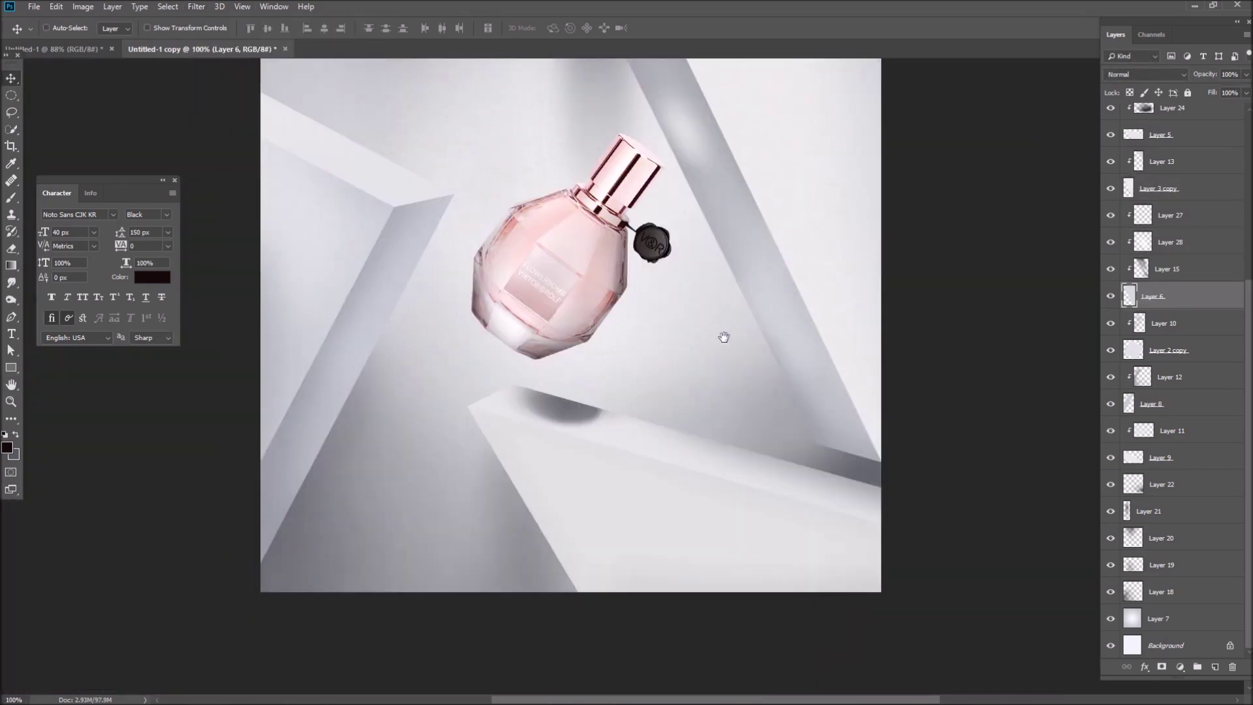
pyautogui.scroll(2, 536, 439)
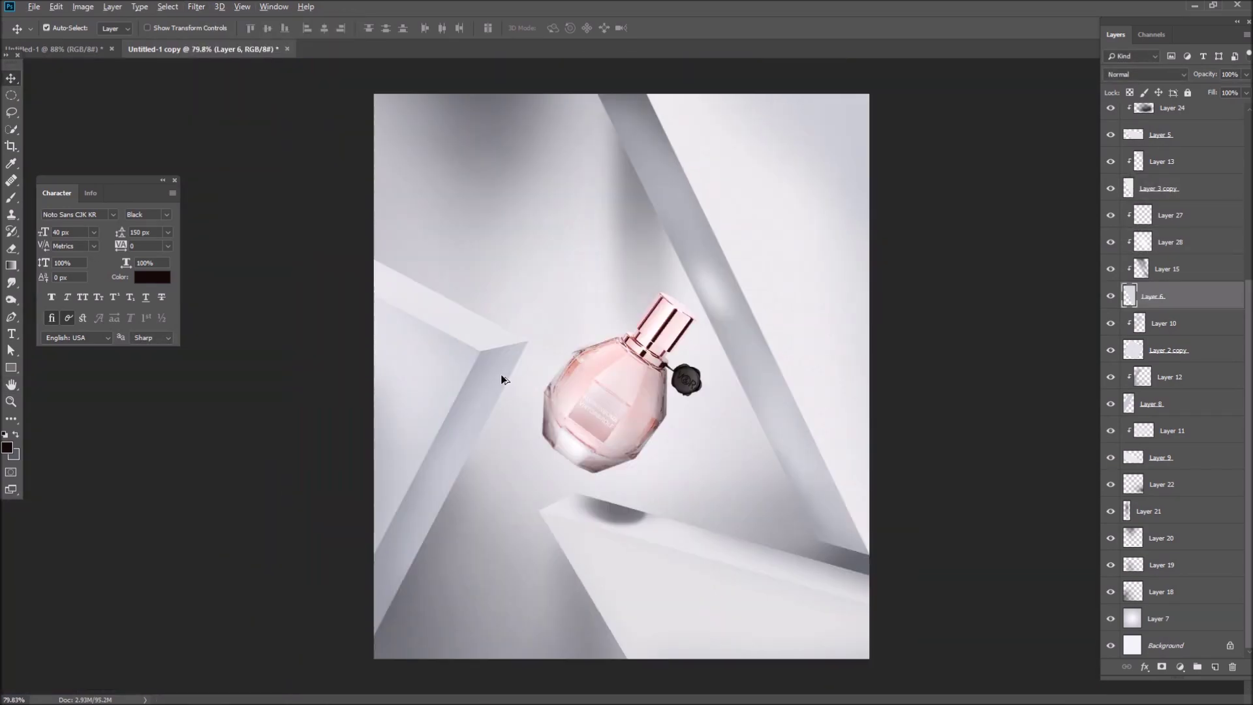
# - Apply the Add Noise filter to the background panel on Layer 8
pyautogui.hotkey('alt', '[')
pyautogui.hotkey('alt', '[')
pyautogui.hotkey('alt', '[')
pyautogui.hotkey('alt', '[')
pyautogui.click(197, 7)
pyautogui.moveTo(206, 192)
pyautogui.click(398, 192)
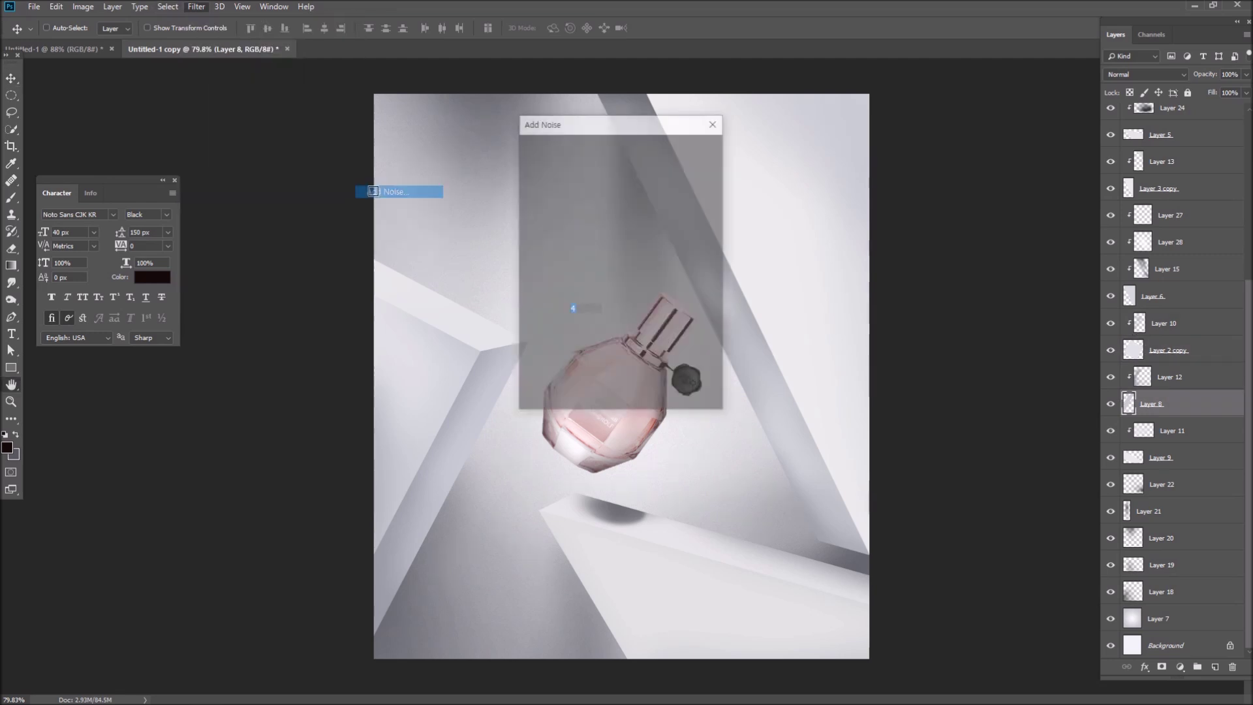
pyautogui.press('Return')
# - Apply the Add Noise filter to the background panel on Layer 9 and check the texture up close
pyautogui.hotkey('alt', '[')
pyautogui.hotkey('alt', '[')
pyautogui.click(196, 6)
pyautogui.click(506, 325)
pyautogui.scroll(3, 507, 325)
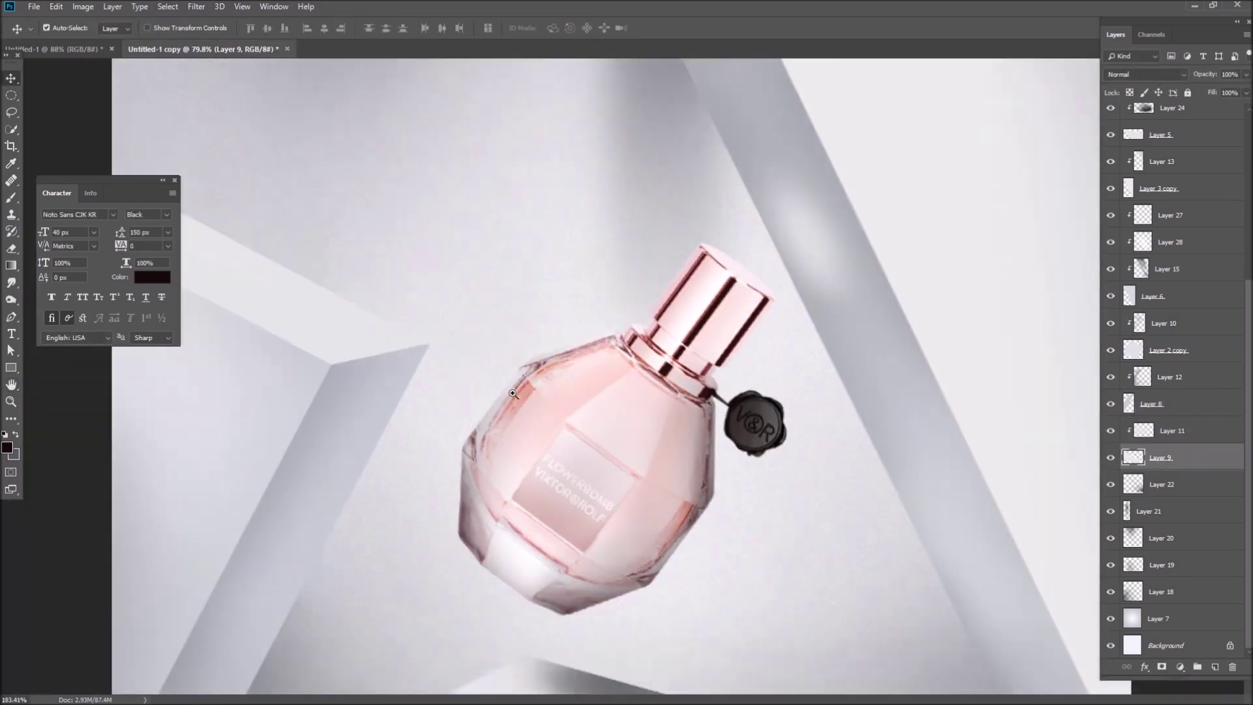
pyautogui.scroll(-3, 621, 337)
# - Apply the Add Noise filter to the background panel on Layer 3 copy
pyautogui.hotkey('alt', ']')
pyautogui.hotkey('alt', ']')
pyautogui.hotkey('alt', ']')
pyautogui.hotkey('alt', ']')
pyautogui.hotkey('alt', ']')
pyautogui.hotkey('alt', ']')
pyautogui.hotkey('alt', ']')
pyautogui.hotkey('alt', ']')
pyautogui.hotkey('alt', ']')
pyautogui.hotkey('alt', ']')
pyautogui.click(197, 6)
pyautogui.click(215, 20)
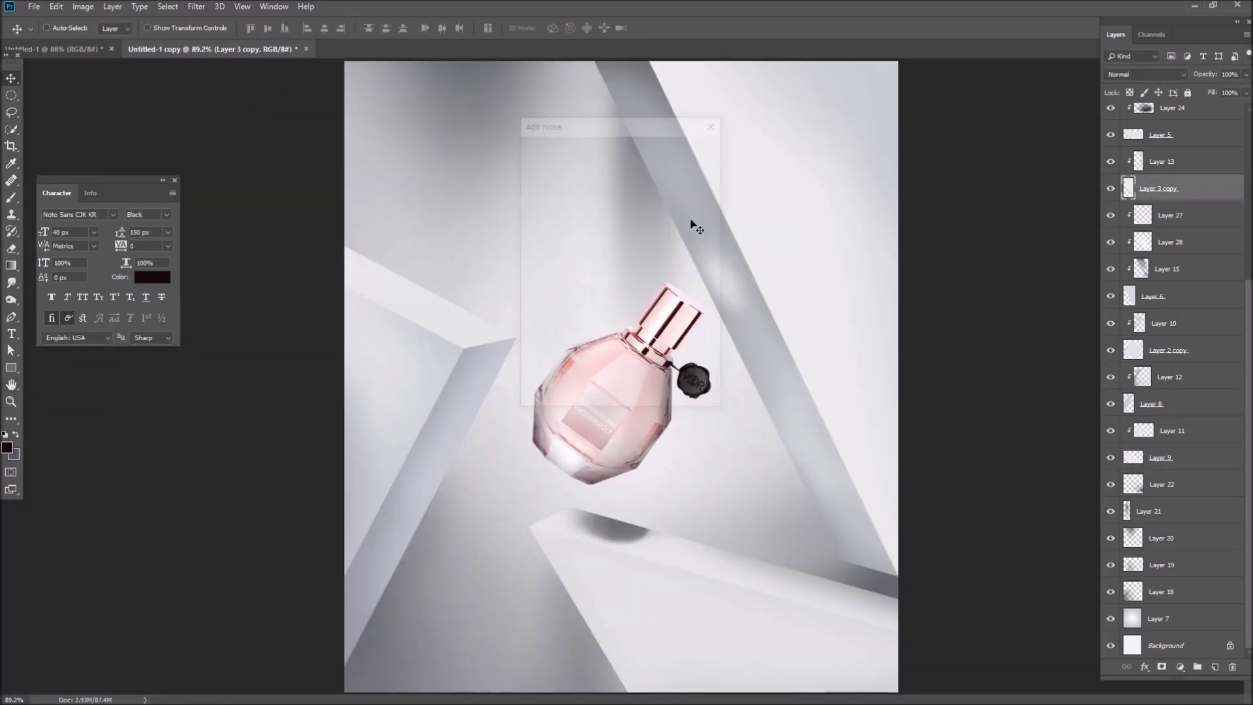
# - Apply the Add Noise filter to the background panel on Layer 5
pyautogui.hotkey('alt', '[')
pyautogui.hotkey('alt', '[')
pyautogui.hotkey('alt', '[')
pyautogui.hotkey('alt', '[')
pyautogui.click(196, 7)
pyautogui.click(651, 522)
pyautogui.hotkey('alt', ']')
pyautogui.hotkey('alt', ']')
pyautogui.hotkey('alt', ']')
pyautogui.hotkey('alt', ']')
pyautogui.hotkey('alt', ']')
pyautogui.hotkey('alt', ']')
pyautogui.click(196, 7)
pyautogui.click(402, 192)
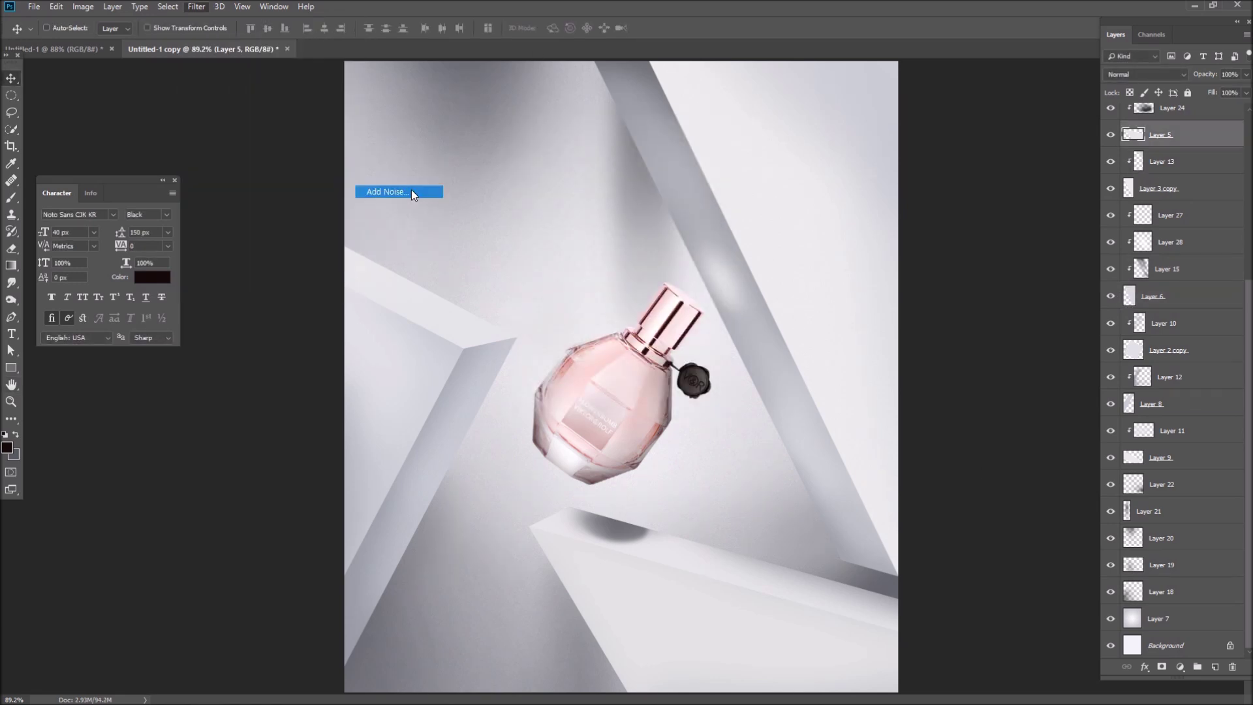
# - Add noise to the remaining background panel above Layer 5 and group all the background panel and shadow layers
pyautogui.hotkey('alt', ']')
pyautogui.hotkey('alt', ']')
pyautogui.hotkey('alt', ']')
pyautogui.hotkey('alt', ']')
pyautogui.click(197, 7)
pyautogui.click(710, 436)
pyautogui.keyDown('alt'); pyautogui.click(710, 436); pyautogui.keyUp('alt')
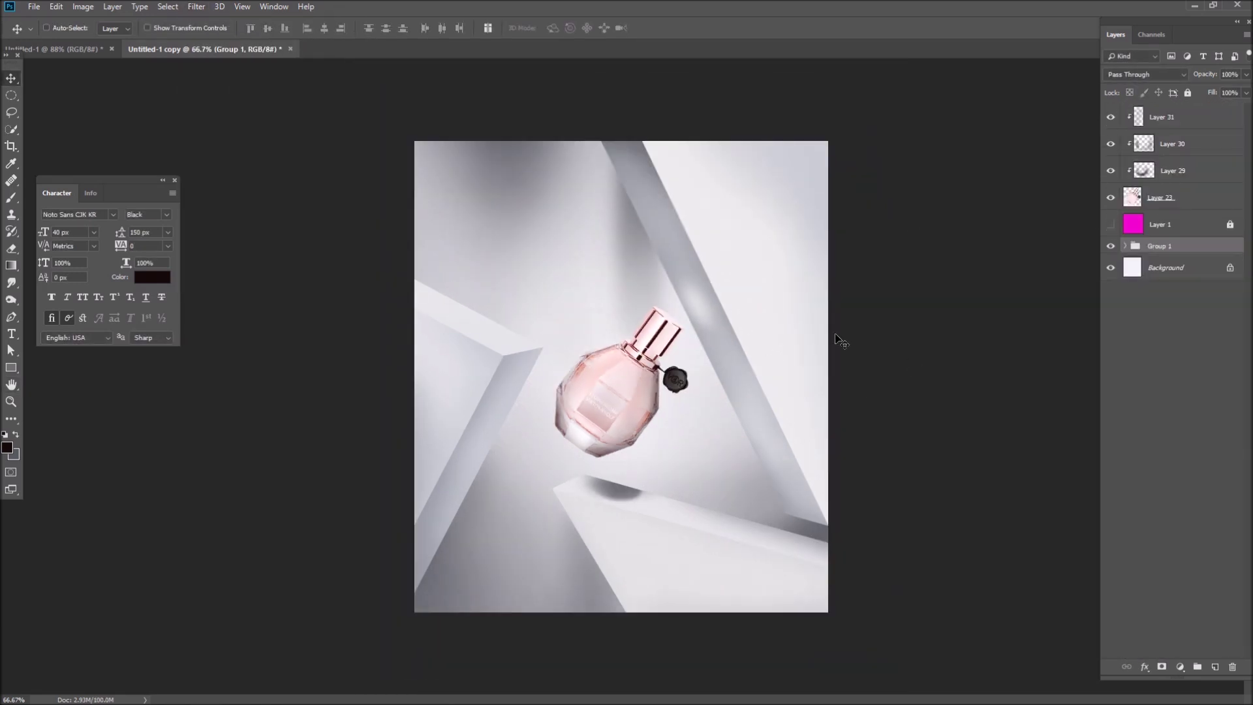
# - Group the bottle layers together with Group 1 and add a clipped Color Lookup adjustment layer above the new group
pyautogui.keyDown('shift'); pyautogui.click(1162, 117); pyautogui.keyUp('shift')
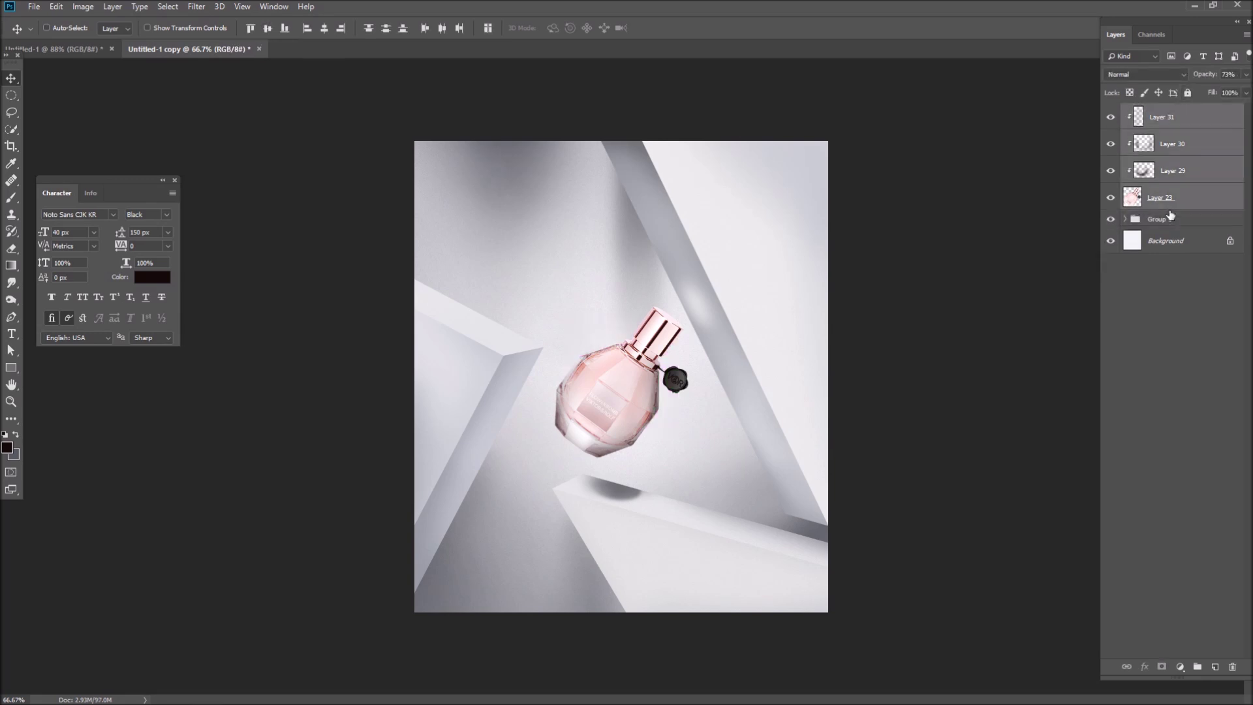
pyautogui.hotkey('ctrl', 'g')
pyautogui.click(1180, 666)
pyautogui.click(1190, 602)
# - Preview the 3DLUT presets of the Color Lookup adjustment one after another, including FallColors.look and Moonlight.3DL
pyautogui.click(191, 425)
pyautogui.click(209, 421)
pyautogui.press('Down')
pyautogui.press('Down')
pyautogui.press('Down')
pyautogui.press('Down')
pyautogui.press('Down')
pyautogui.press('Down')
pyautogui.press('Down')
pyautogui.press('Down')
pyautogui.press('Down')
pyautogui.press('Down')
pyautogui.press('Down')
pyautogui.press('Down')
pyautogui.press('Down')
pyautogui.press('Down')
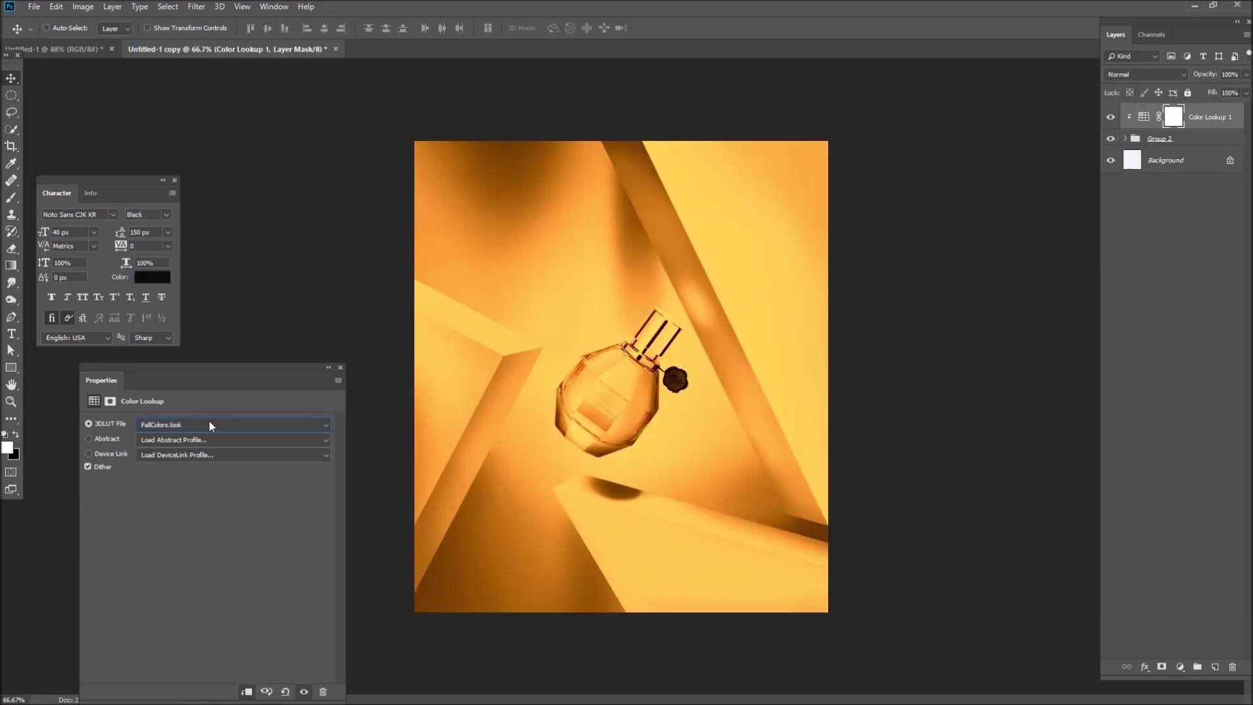
pyautogui.press('Down')
pyautogui.press('Down')
pyautogui.press('Down')
pyautogui.press('Down')
pyautogui.press('Down')
pyautogui.press('Down')
pyautogui.press('Down')
pyautogui.press('Down')
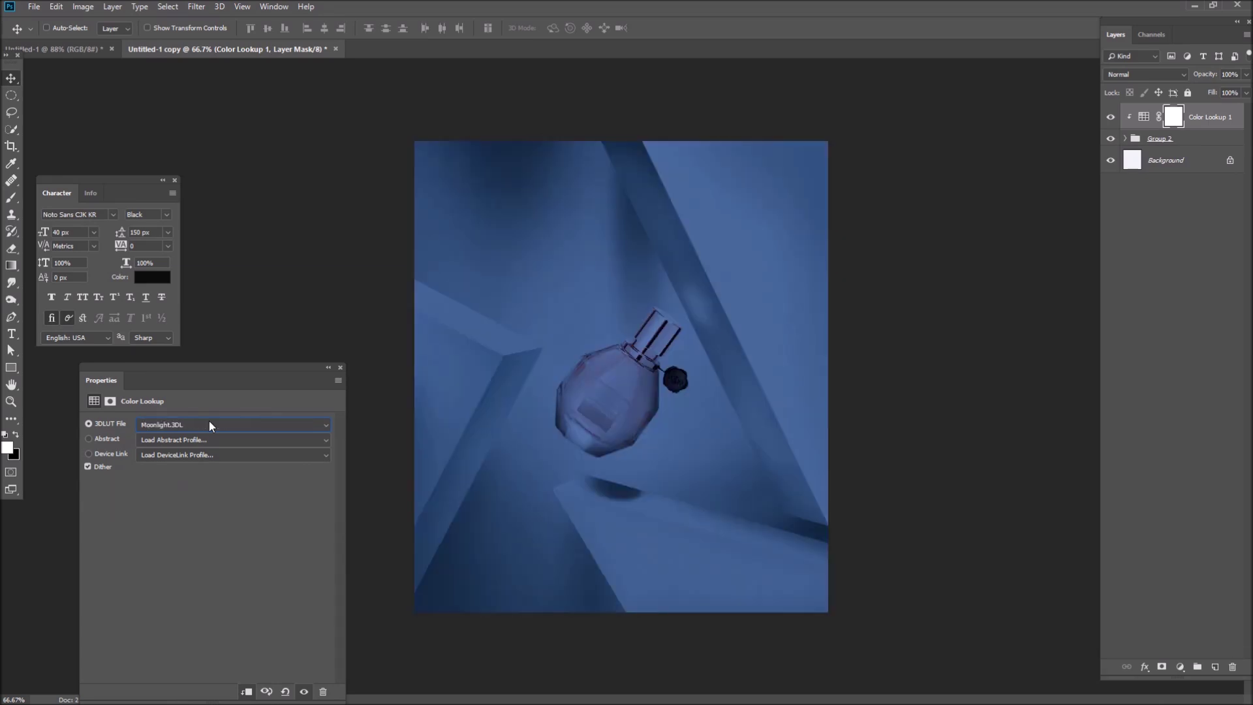
pyautogui.press('Down')
pyautogui.press('Down')
pyautogui.press('Up')
pyautogui.press('Up')
pyautogui.press('Up')
pyautogui.press('Up')
pyautogui.press('Up')
pyautogui.press('Up')
pyautogui.press('Up')
pyautogui.press('Up')
pyautogui.press('Up')
pyautogui.press('Up')
pyautogui.press('Up')
pyautogui.press('Up')
pyautogui.press('Up')
pyautogui.press('Up')
pyautogui.press('Up')
pyautogui.press('Up')
pyautogui.press('Up')
pyautogui.press('Up')
pyautogui.press('Up')
pyautogui.press('Up')
# - Set the Color Lookup's 3DLUT file to 2Strip.look and compare the poster with and without the adjustment
pyautogui.click(208, 425)
pyautogui.click(195, 96)
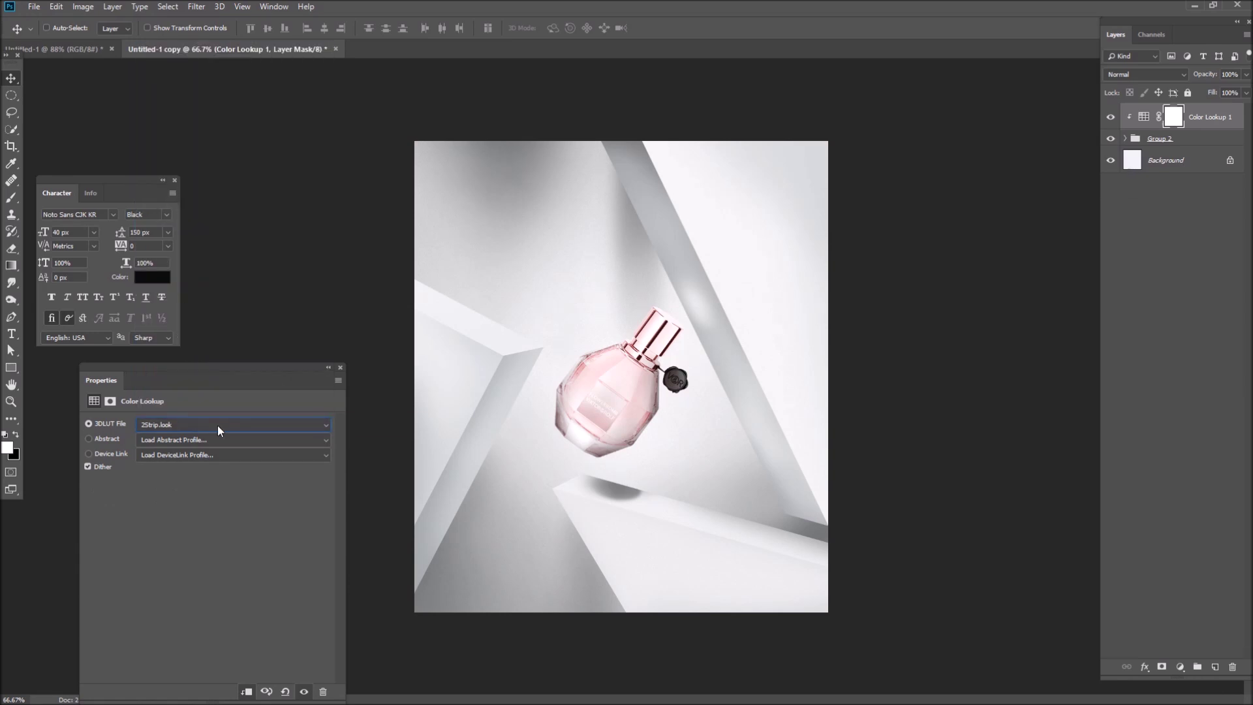
pyautogui.click(340, 368)
pyautogui.click(1111, 117)
pyautogui.click(1111, 117)
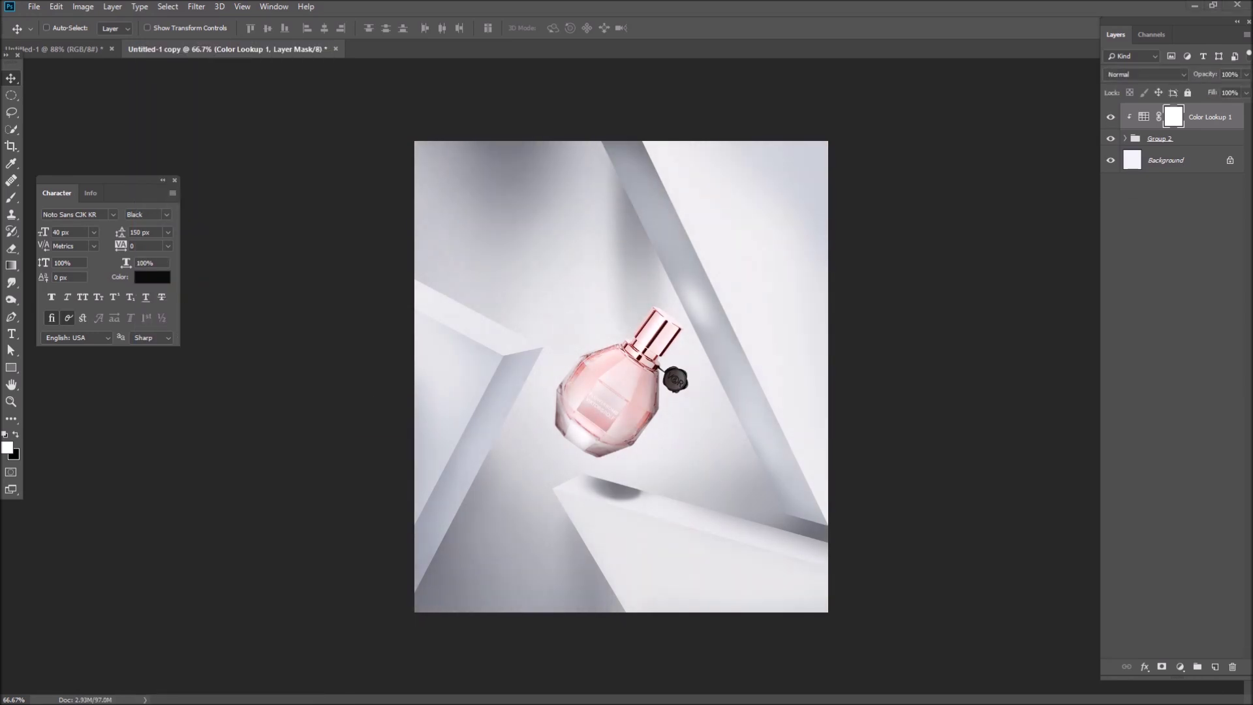
# - View the poster full screen without the interface, fitted to the screen height
pyautogui.press('f')
pyautogui.press('f')
pyautogui.hotkey('ctrl', '0')
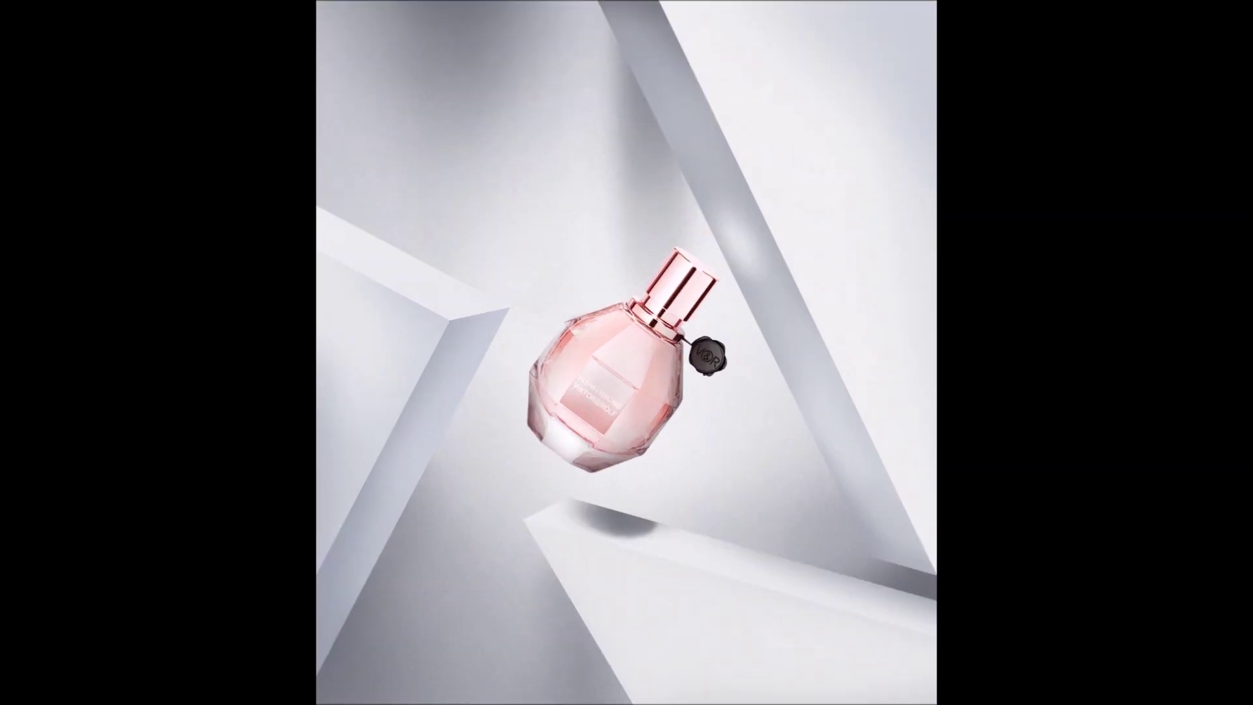